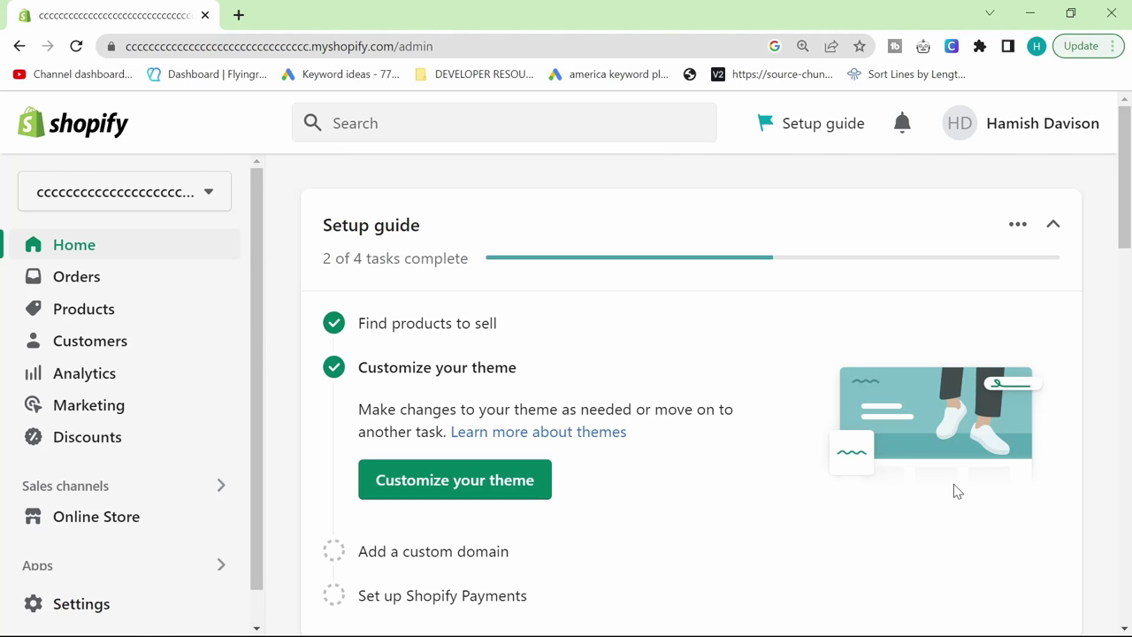
Open the store's policy settings
click(138, 604)
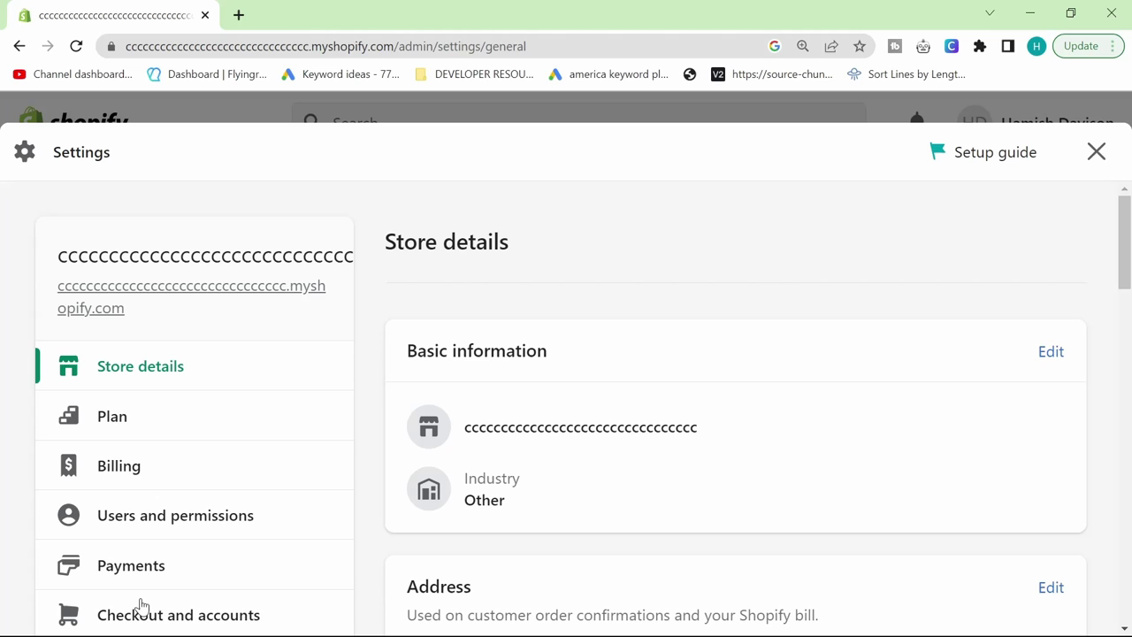
scroll(265, 526, down, 7)
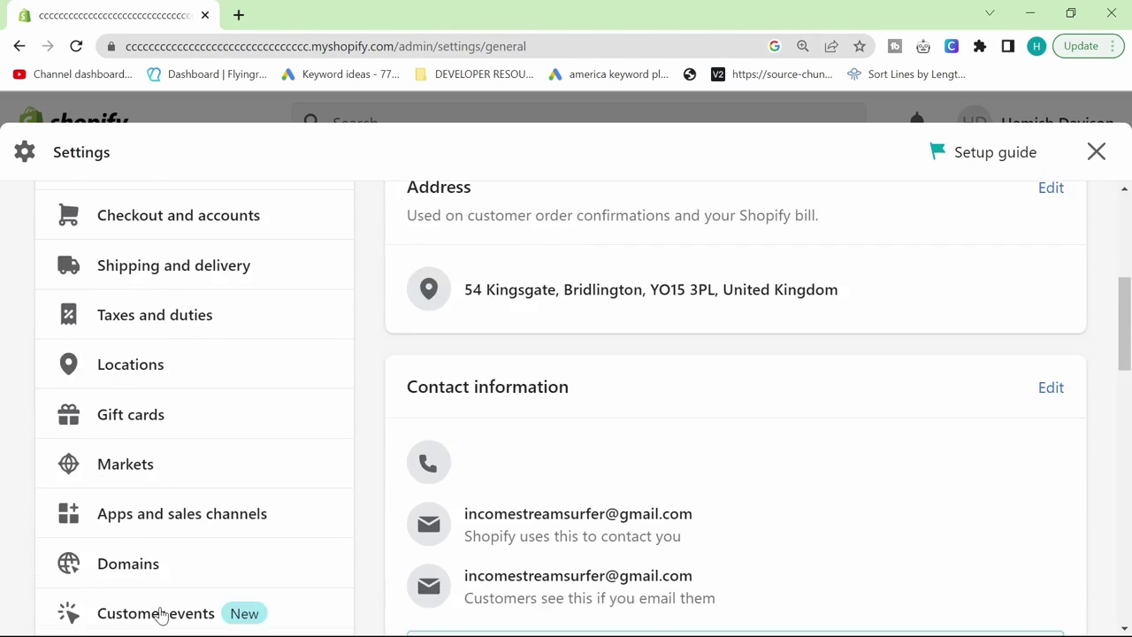
scroll(154, 588, down, 3)
click(109, 424)
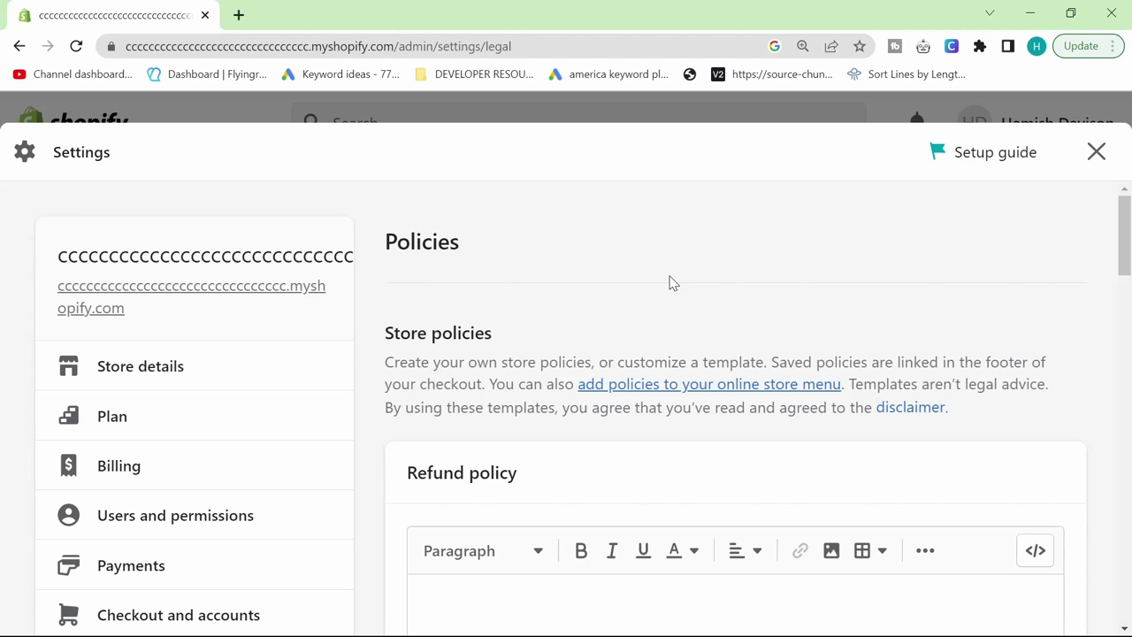
Create the refund policy from the built-in template
scroll(669, 282, down, 1)
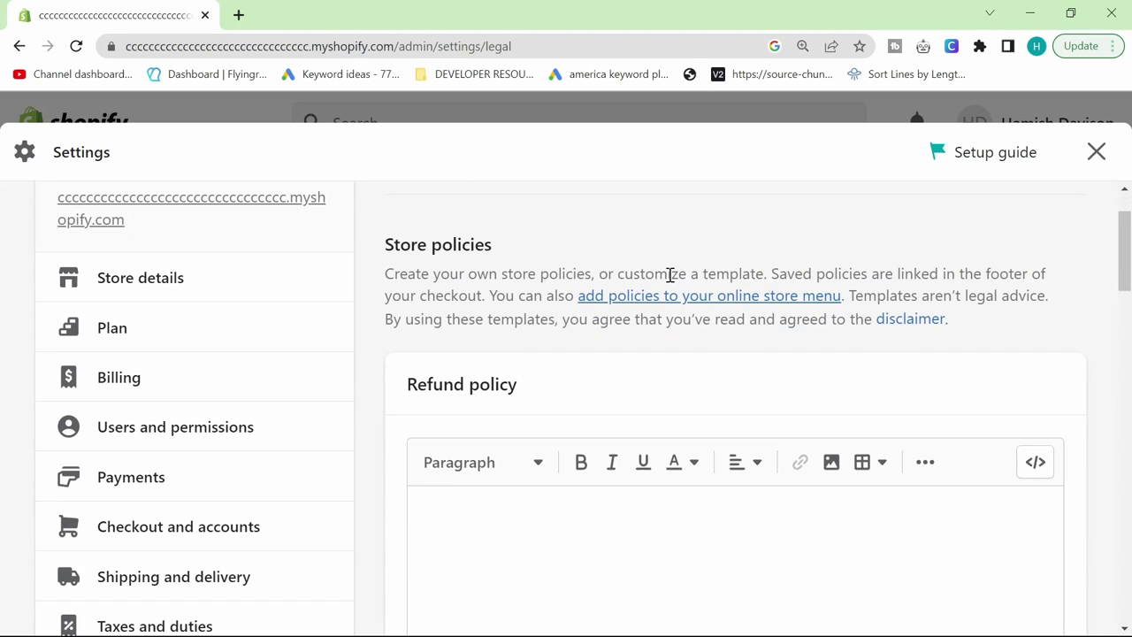
scroll(669, 275, down, 2)
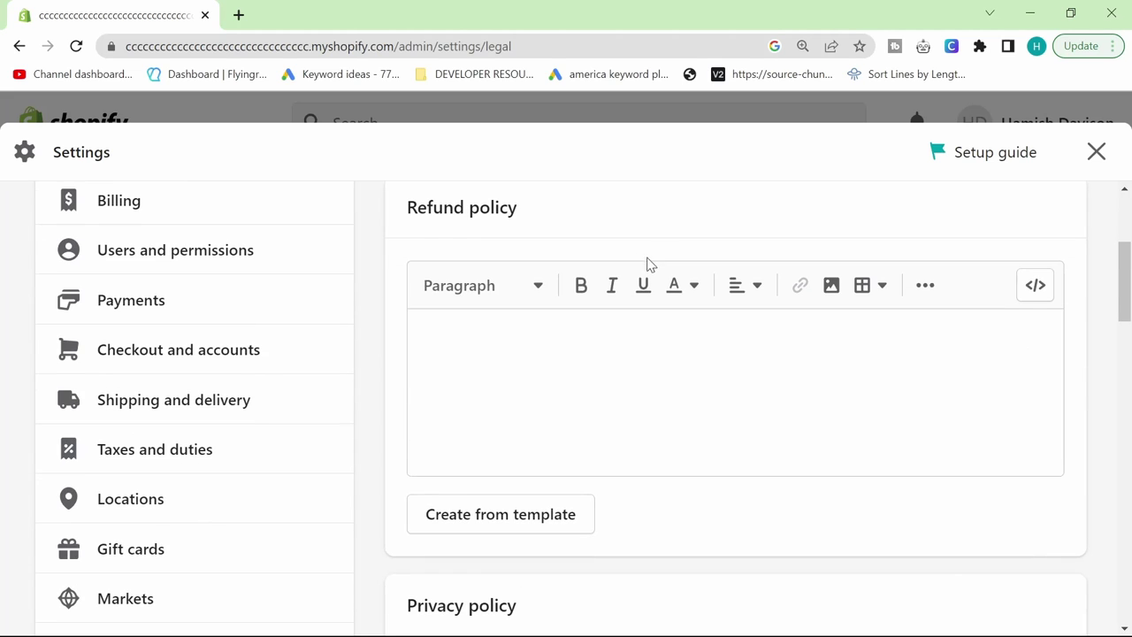
click(536, 515)
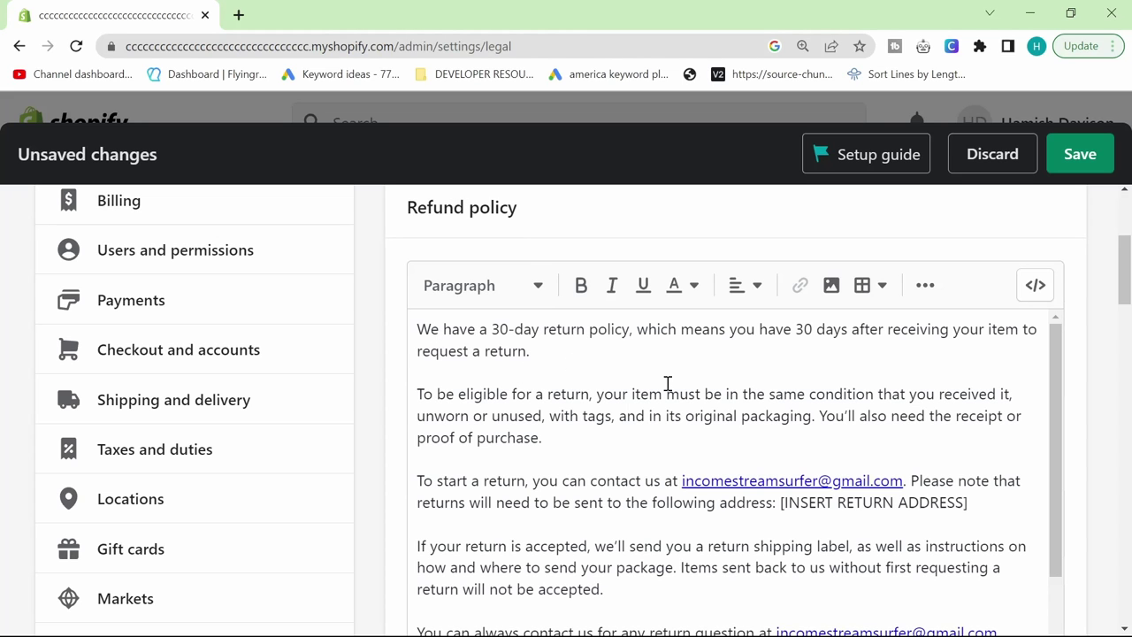
Review the refund policy template, highlighting its opening 30-day return paragraph and checking the sections that follow
drag(695, 366, 357, 299)
drag(597, 346, 379, 307)
scroll(528, 384, down, 9)
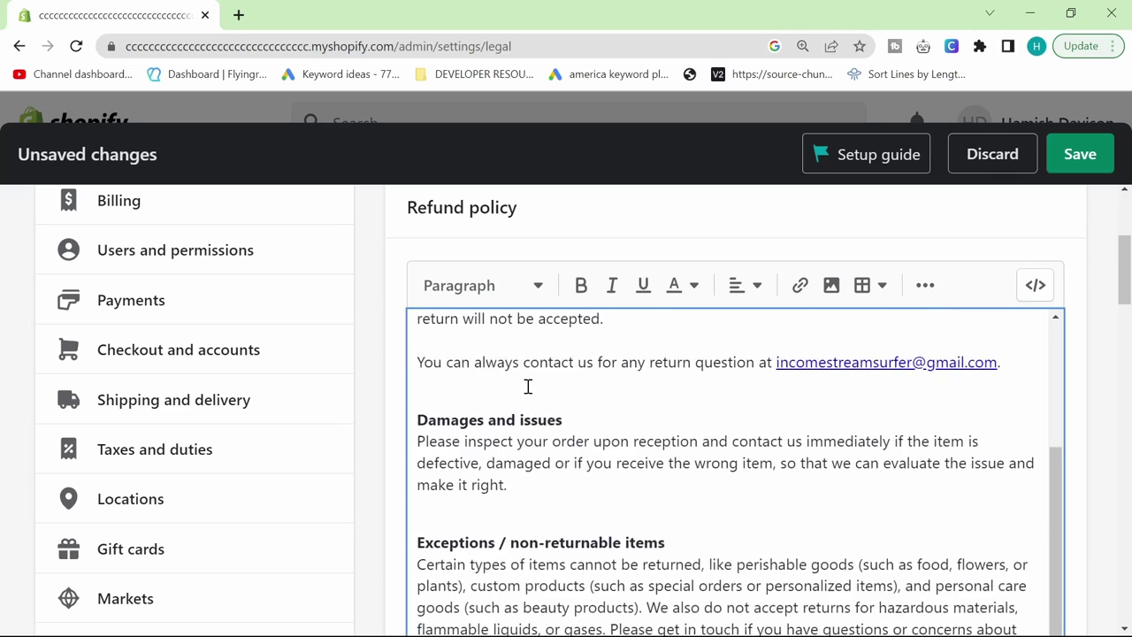
scroll(528, 387, down, 2)
scroll(528, 386, up, 10)
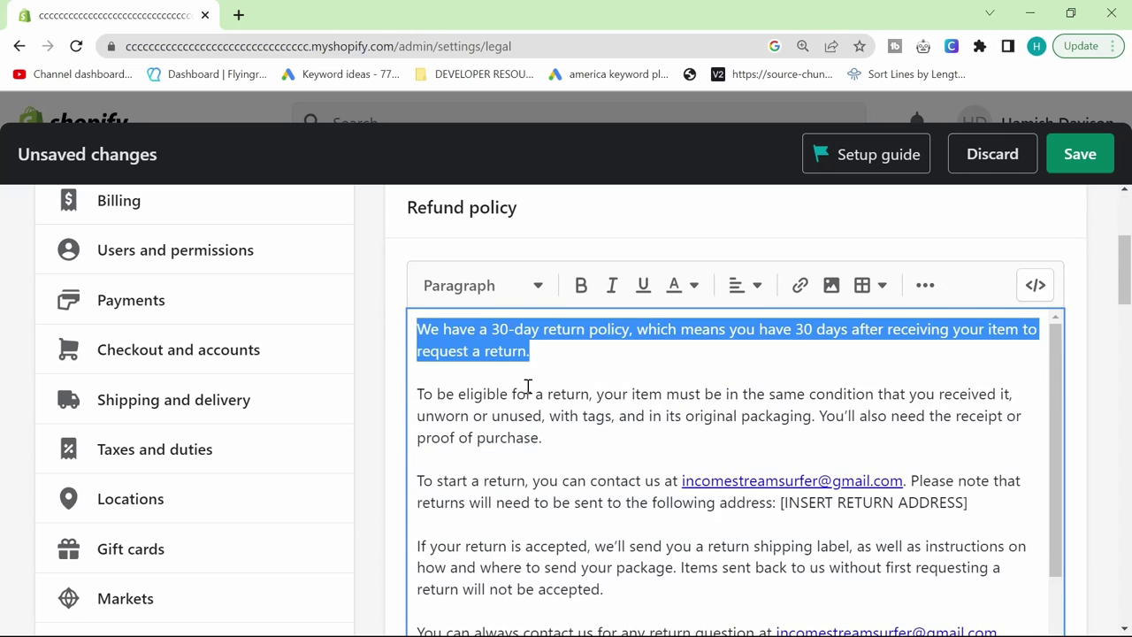
click(665, 394)
drag(616, 367, 383, 327)
click(607, 376)
drag(576, 351, 376, 314)
click(548, 356)
drag(548, 356, 386, 324)
scroll(576, 368, down, 1)
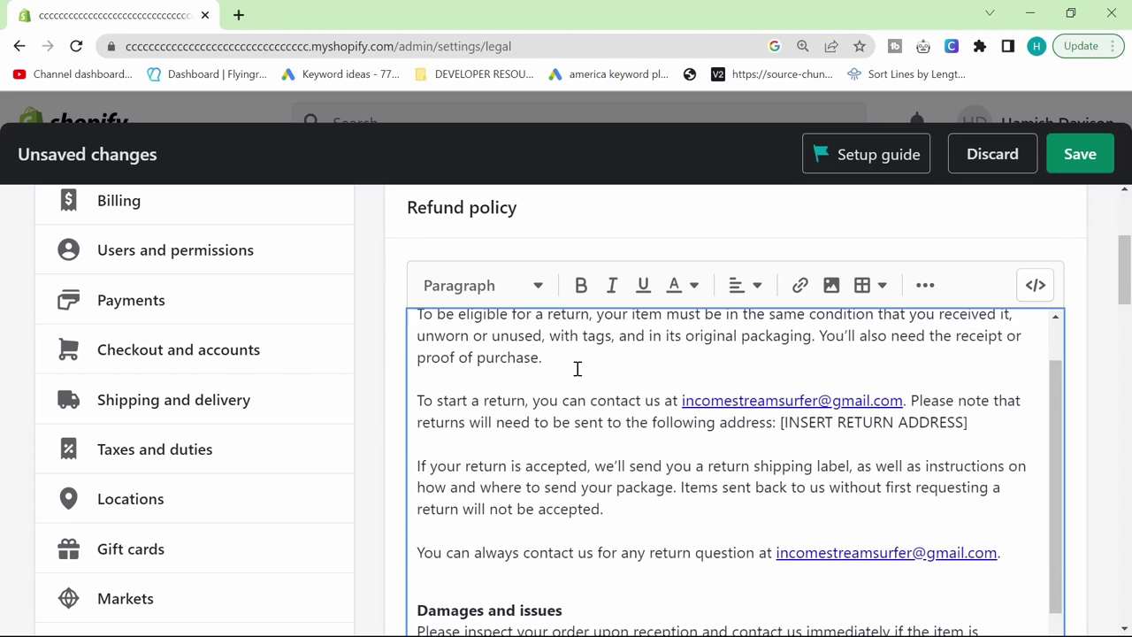
scroll(576, 368, down, 2)
scroll(707, 407, up, 2)
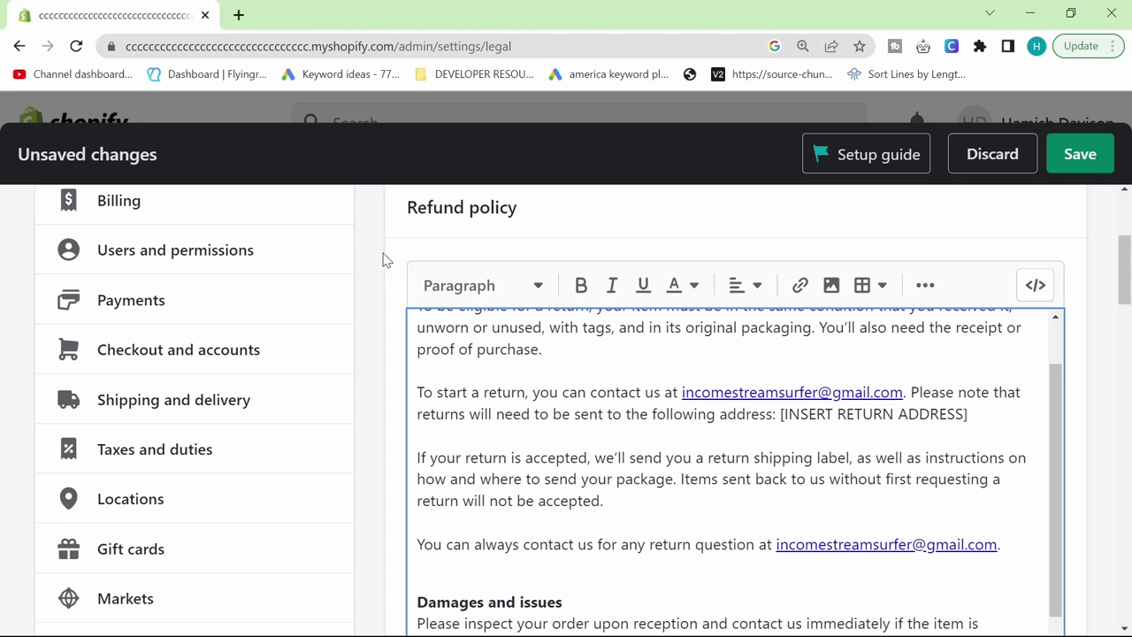
Open the store details and examine the contact information, store currency, and standards and formats
scroll(318, 359, up, 3)
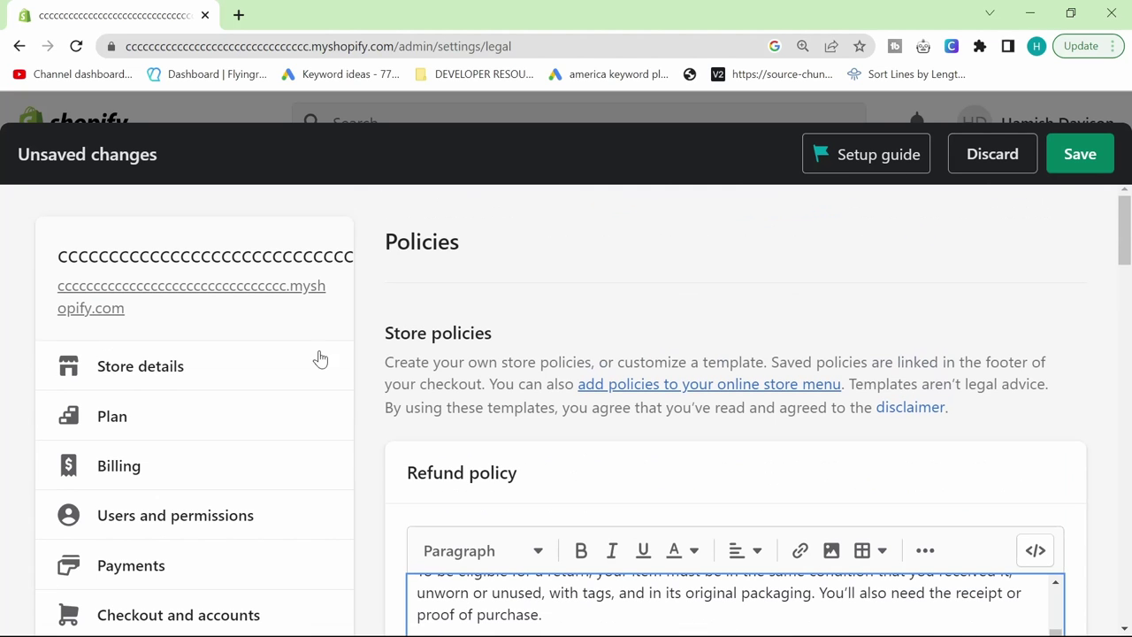
click(212, 380)
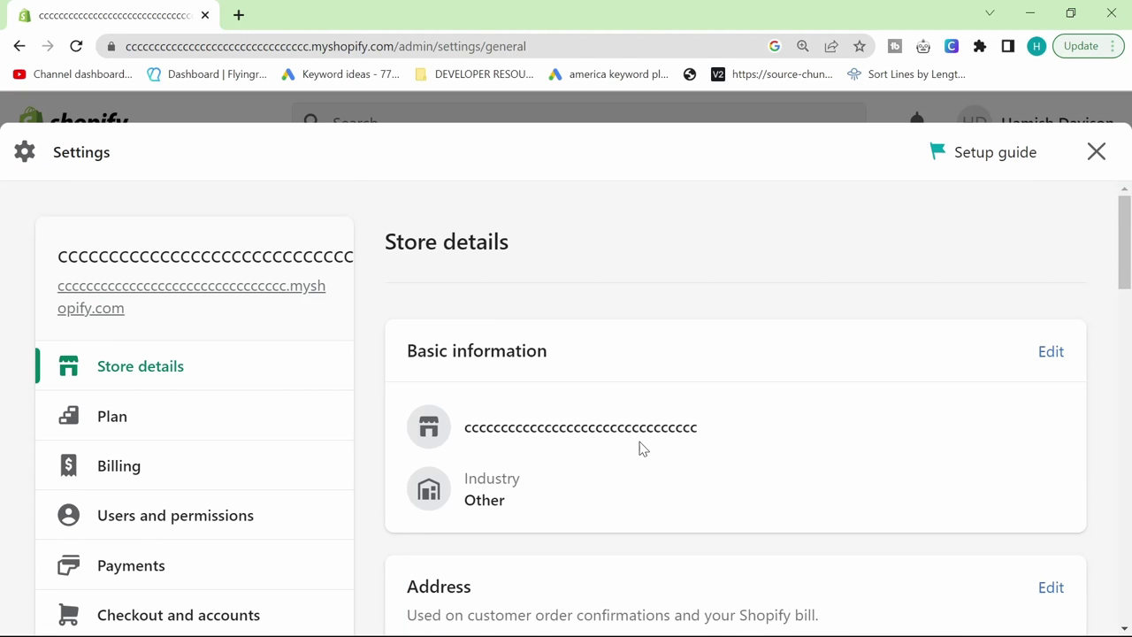
scroll(639, 444, down, 3)
scroll(641, 448, down, 5)
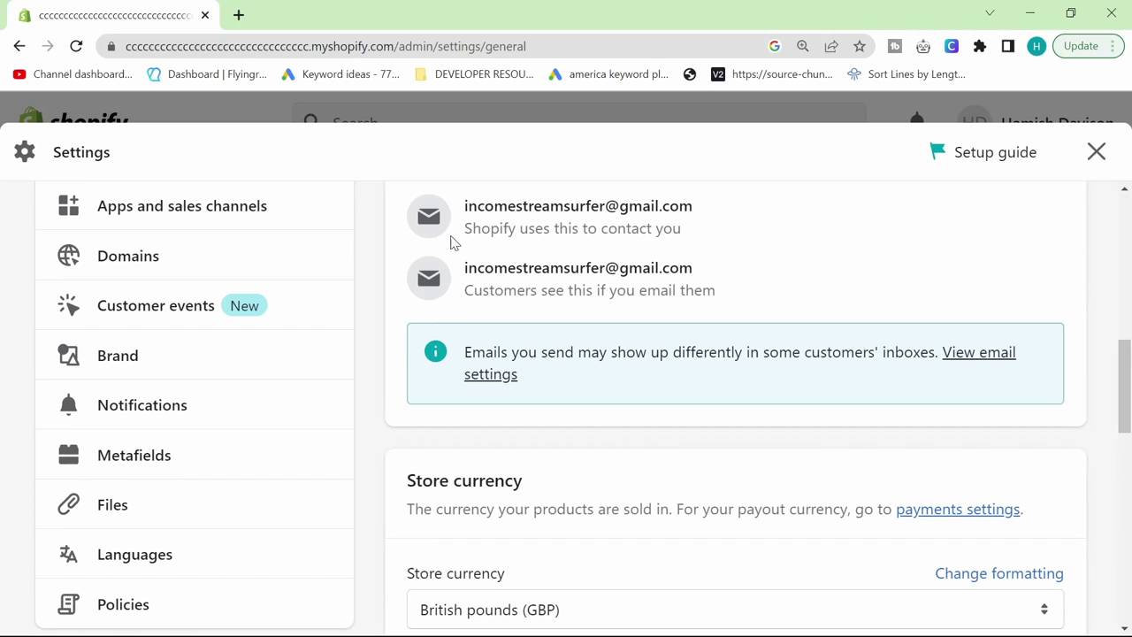
scroll(530, 354, down, 1)
scroll(852, 309, up, 1)
scroll(628, 362, down, 2)
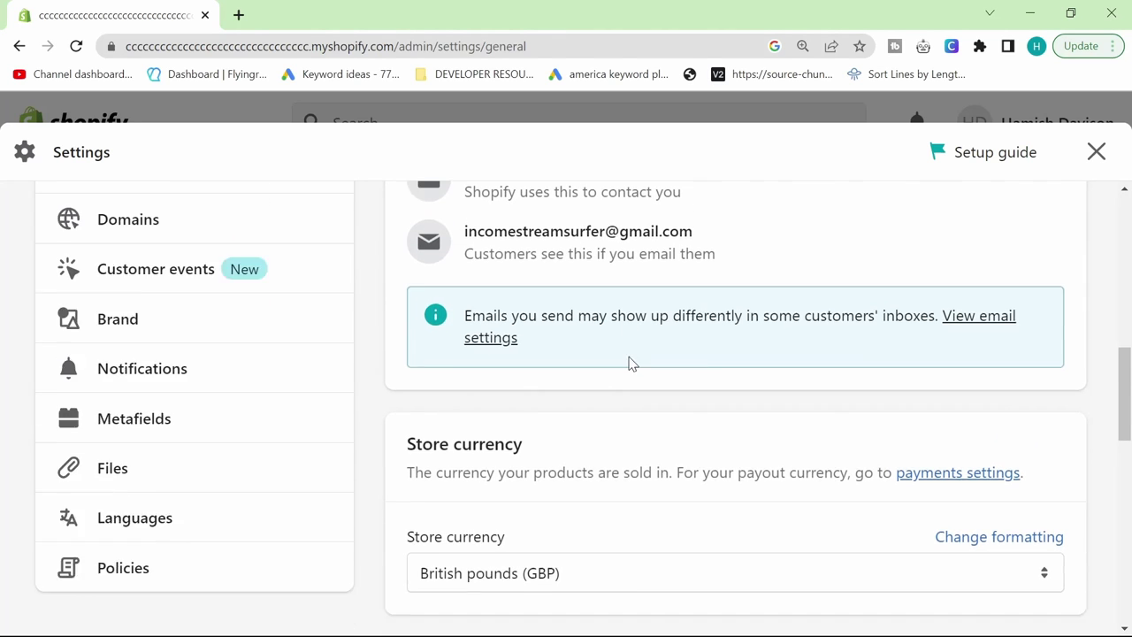
scroll(658, 442, down, 2)
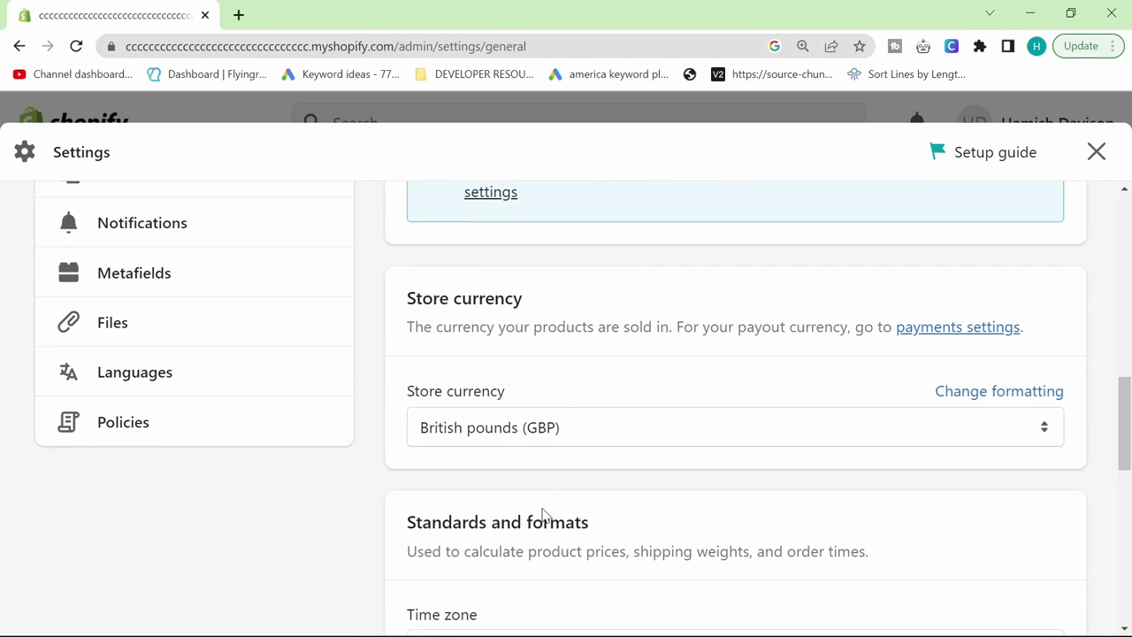
scroll(558, 516, down, 1)
scroll(531, 495, up, 1)
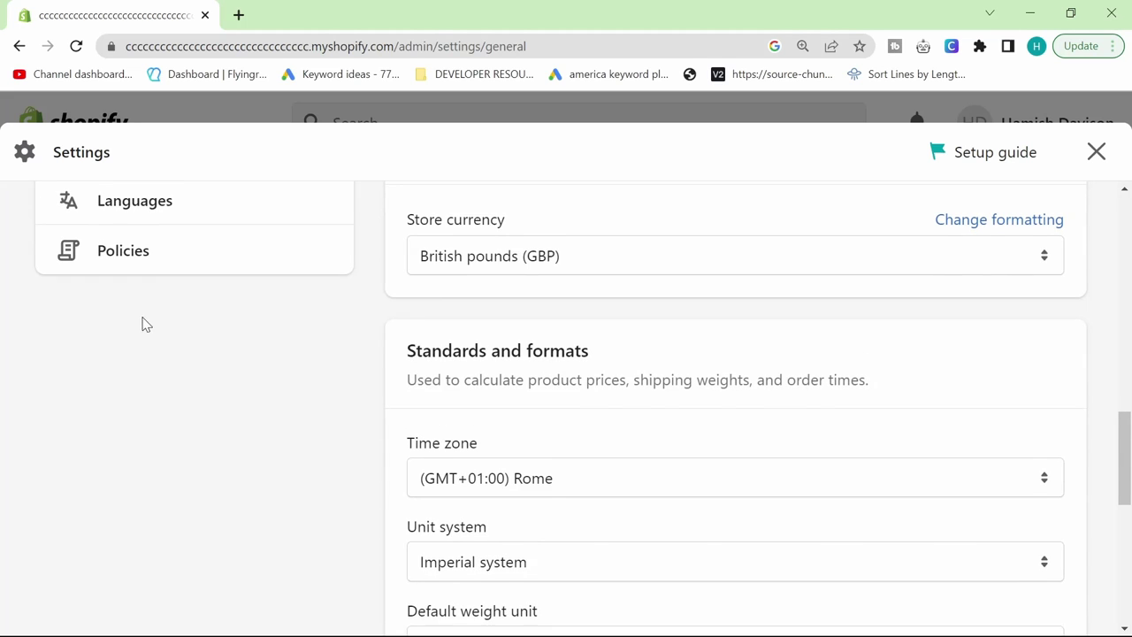
scroll(137, 336, up, 1)
Return to the policy settings and generate the refund policy from the template
click(131, 343)
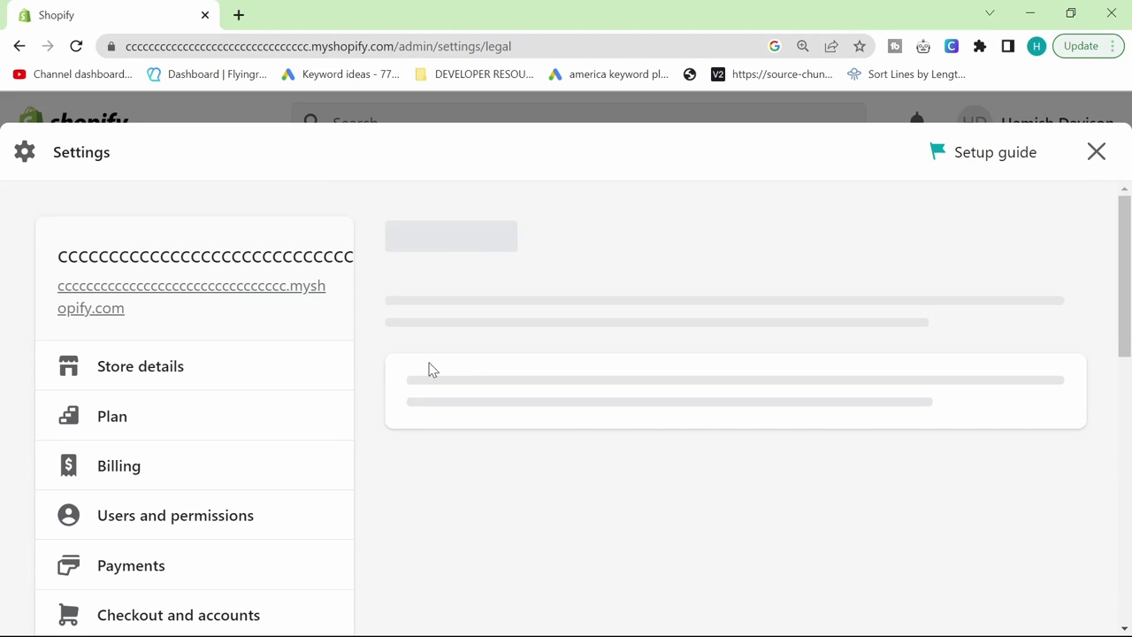
scroll(495, 496, down, 4)
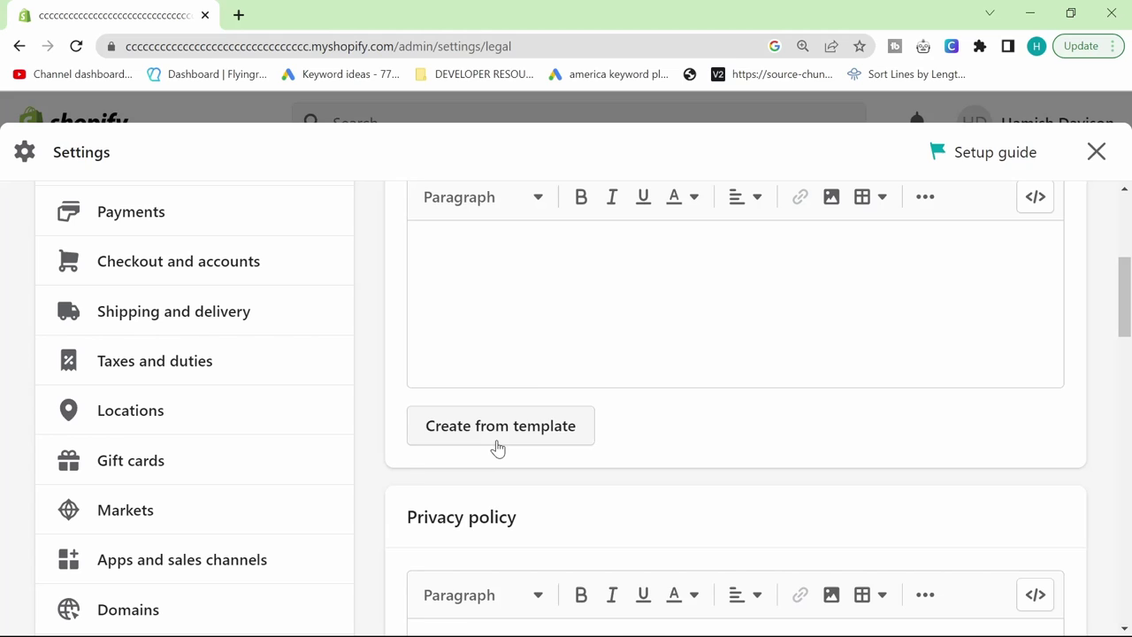
click(498, 433)
Add the closing line "Personalised items cannot be refunded." below the Refunds section of the refund policy
scroll(646, 456, down, 5)
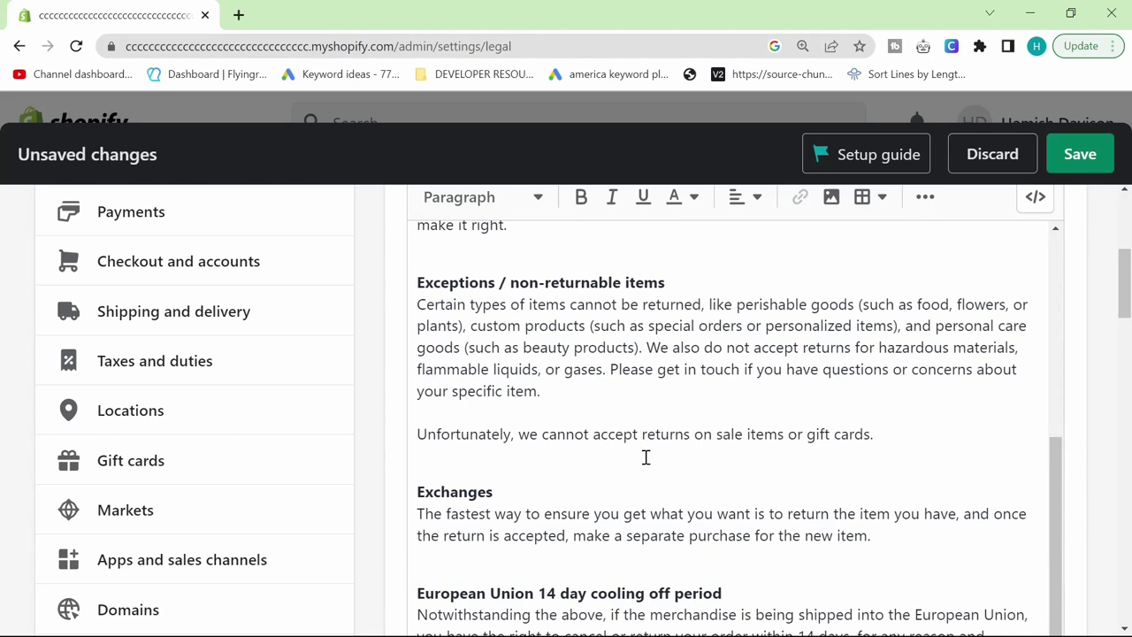
scroll(645, 456, down, 6)
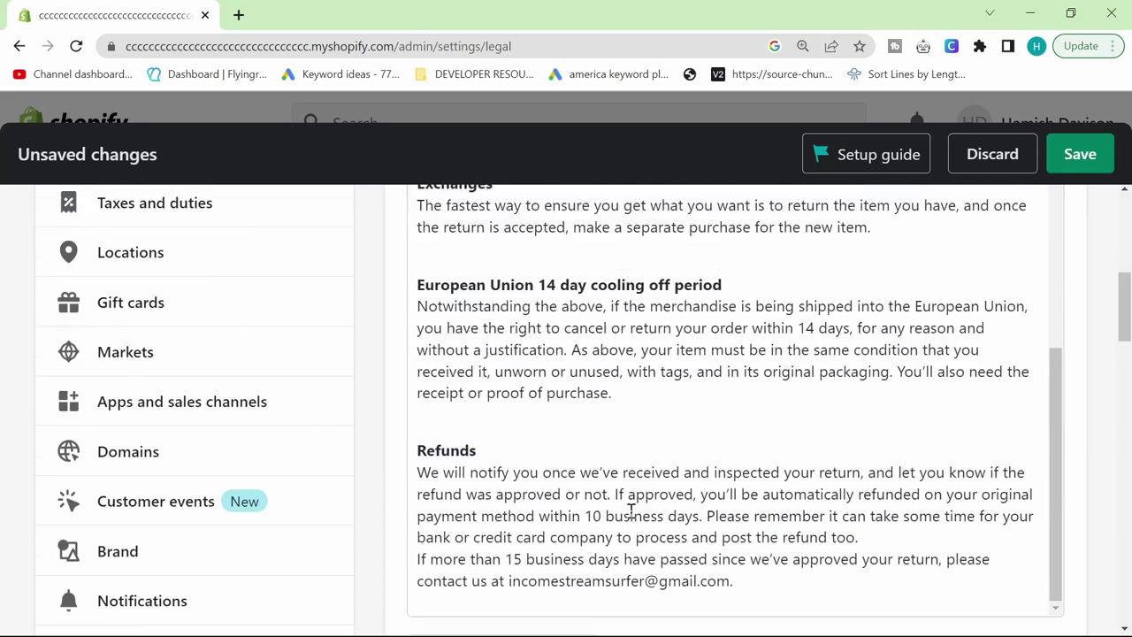
click(785, 565)
scroll(787, 569, down, 1)
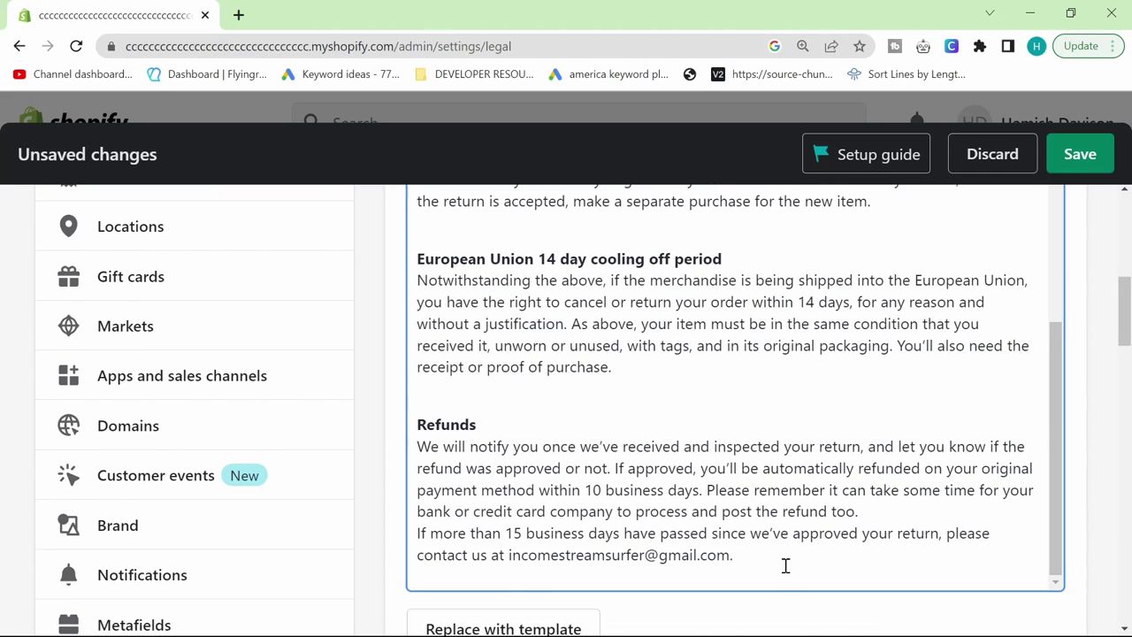
key(Return)
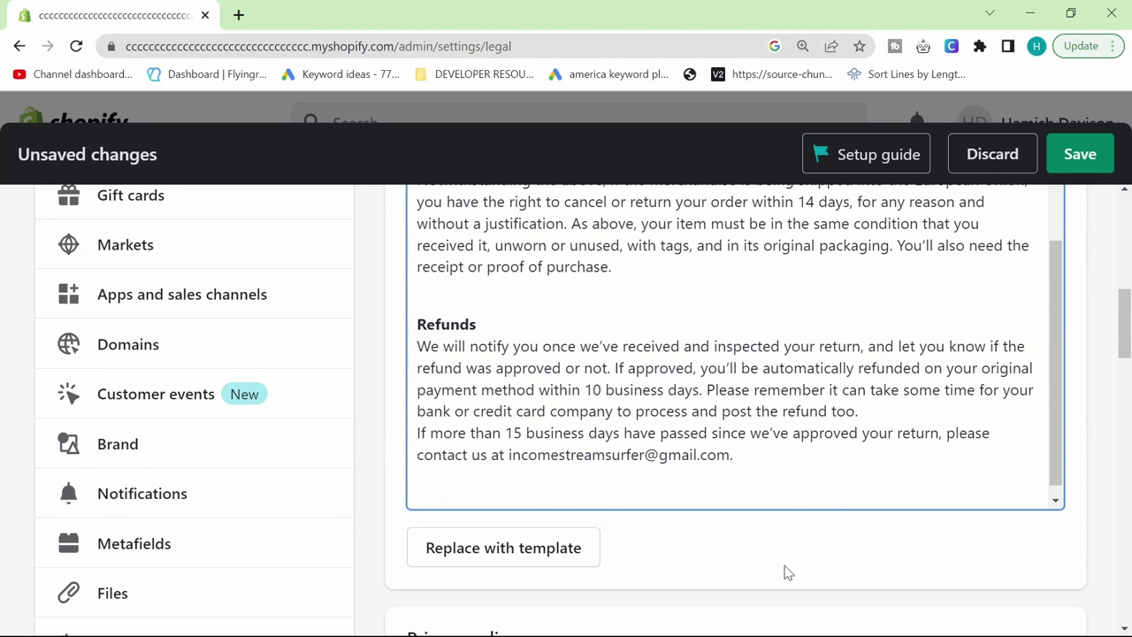
text(Personalised items cannot be )
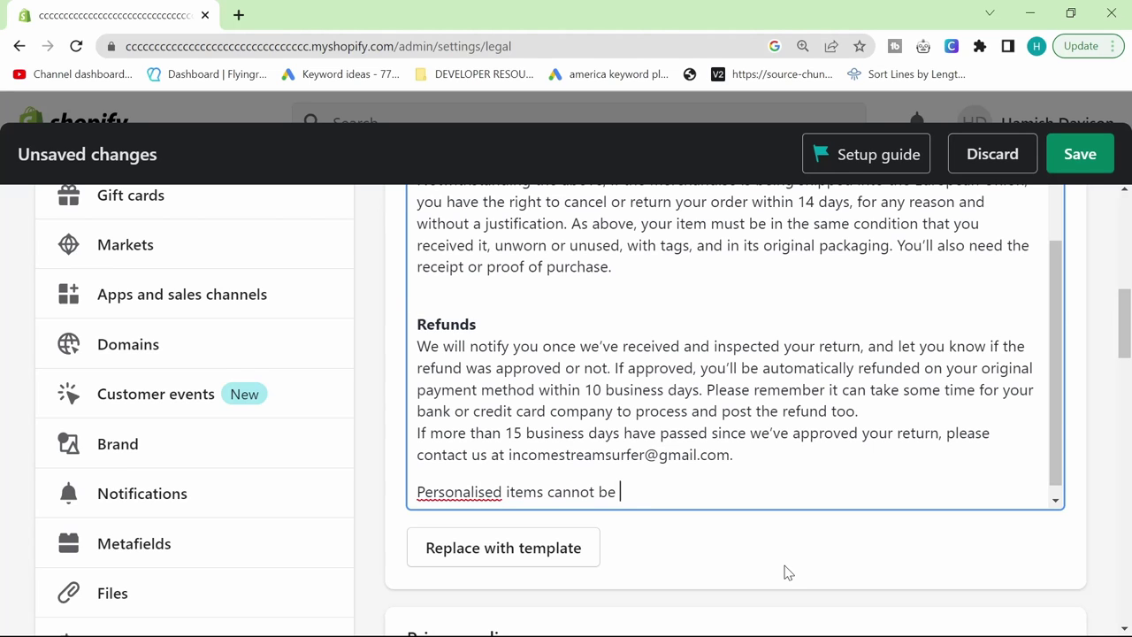
text(refunded)
drag(683, 491, 412, 487)
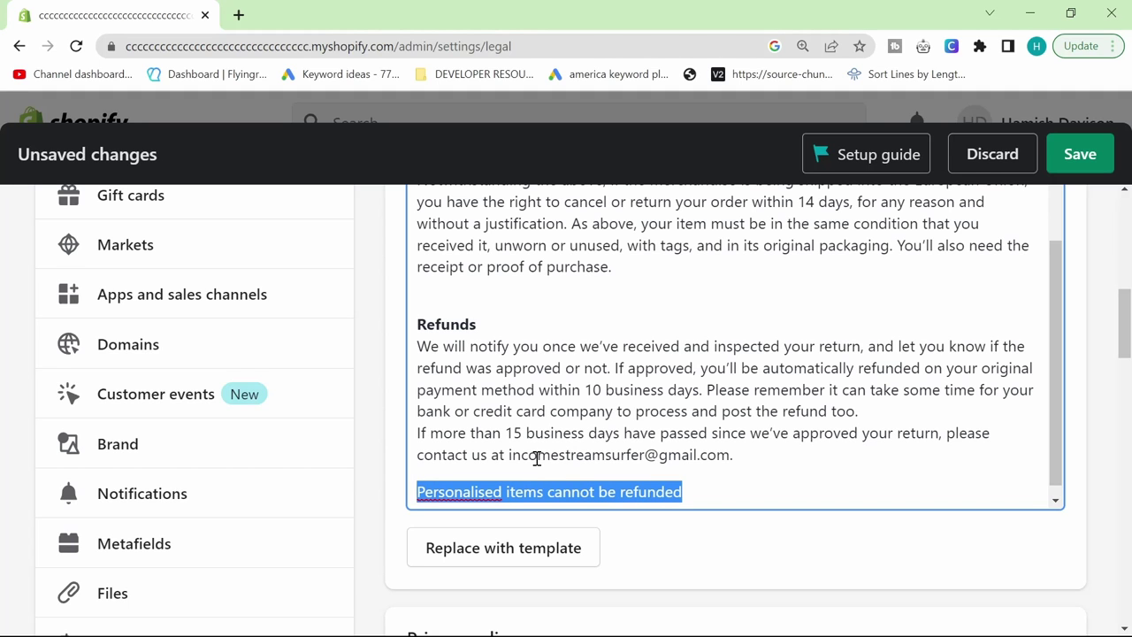
click(706, 492)
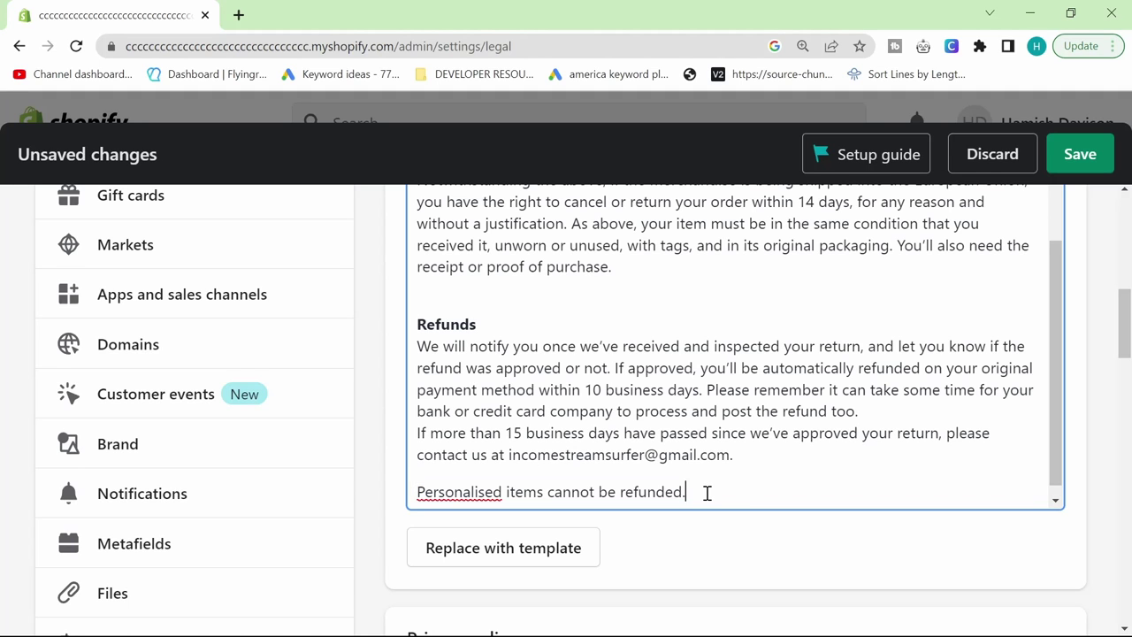
Create the privacy policy from the built-in template
scroll(674, 473, up, 3)
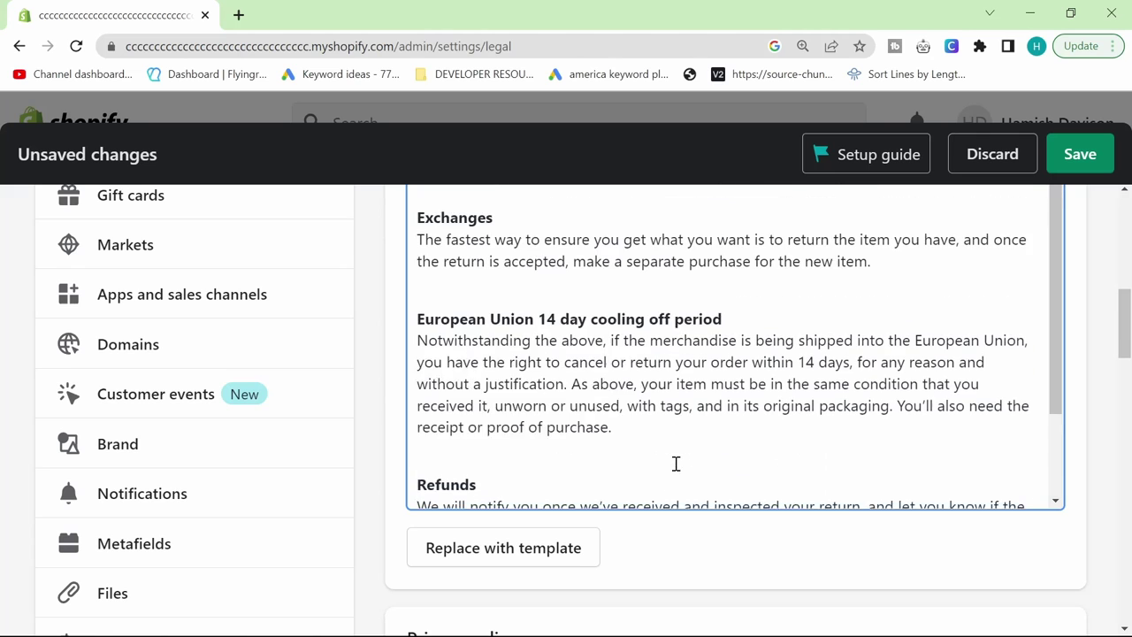
scroll(620, 443, up, 10)
scroll(377, 403, up, 4)
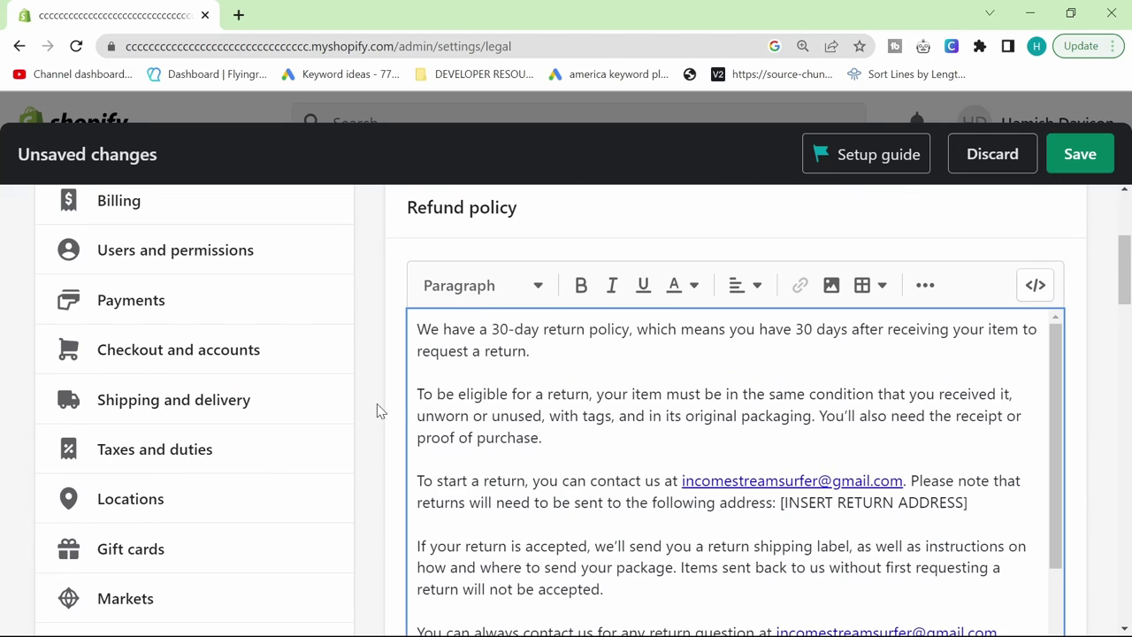
scroll(361, 366, down, 2)
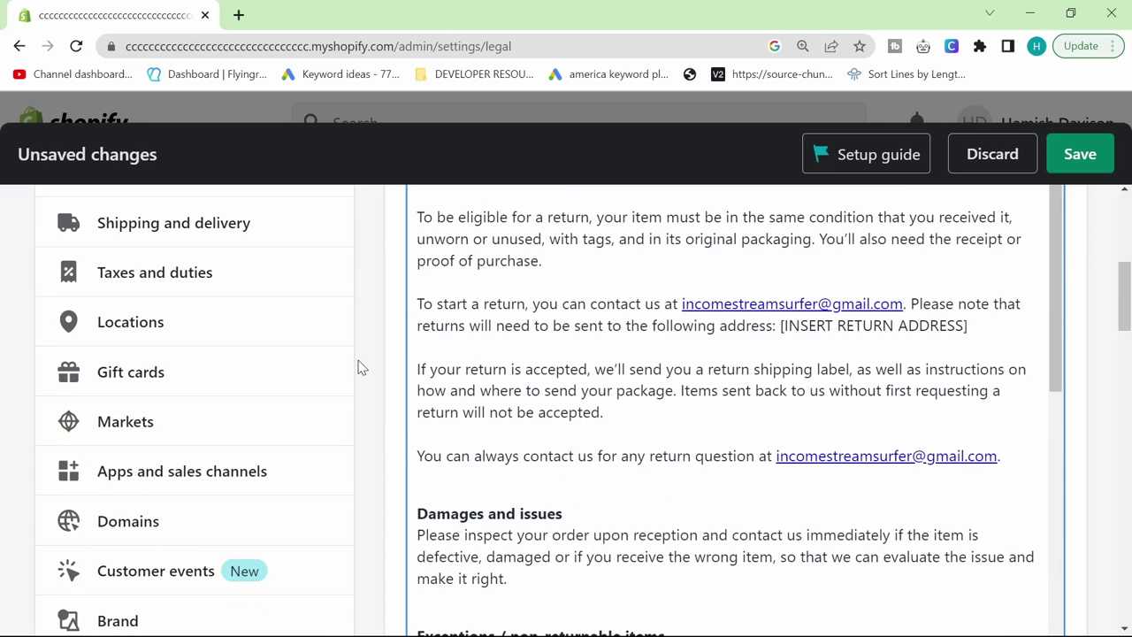
scroll(354, 345, down, 4)
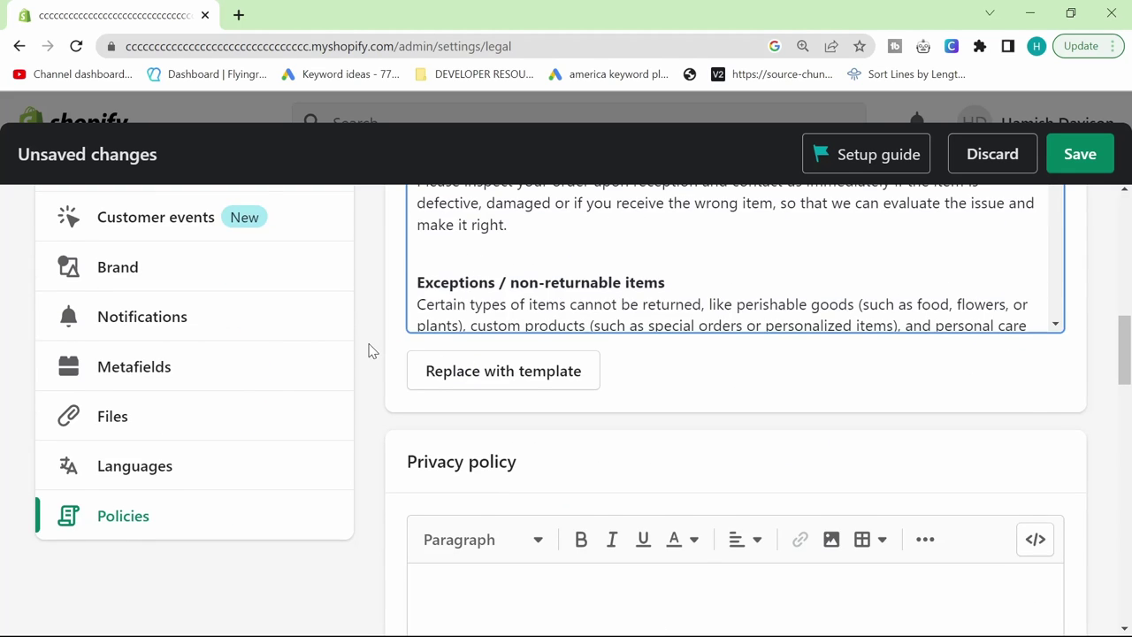
scroll(371, 354, down, 3)
click(499, 520)
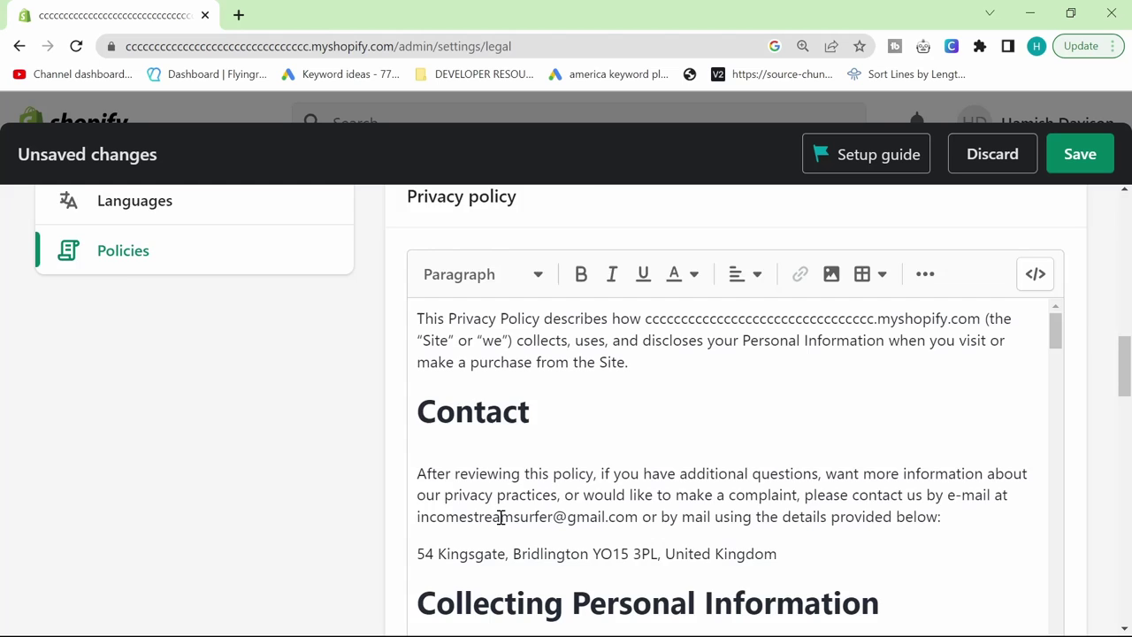
Read through the generated privacy policy, covering the device information, Minors, Behavioural Advertising and Lawful basis sections and their bracketed placeholders
scroll(501, 517, up, 2)
scroll(395, 393, down, 6)
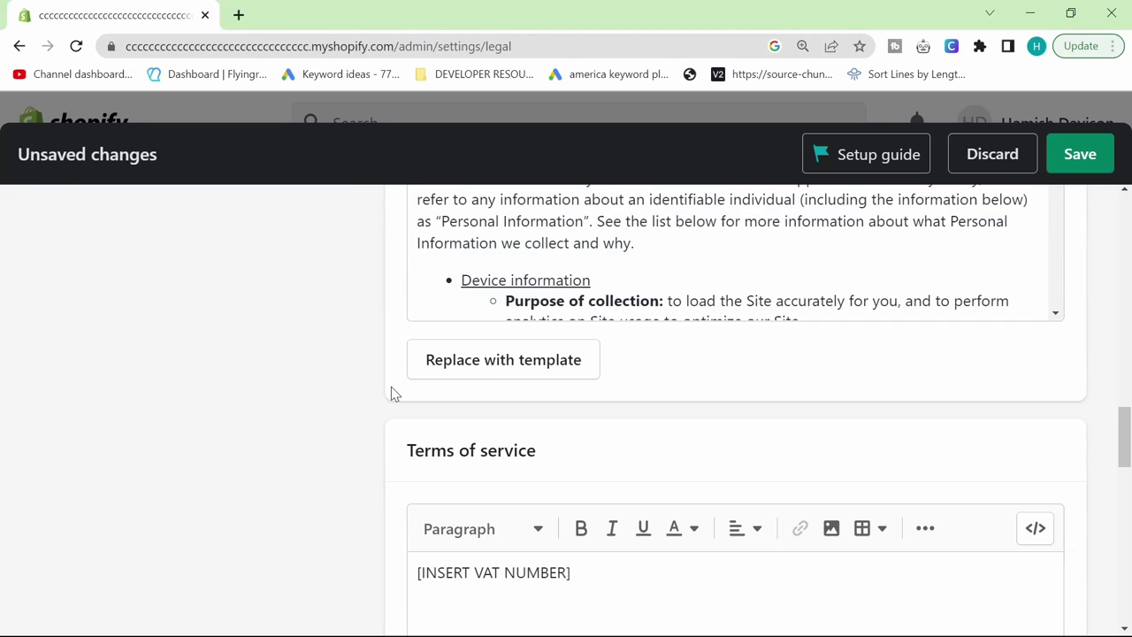
scroll(391, 389, up, 1)
scroll(531, 346, down, 2)
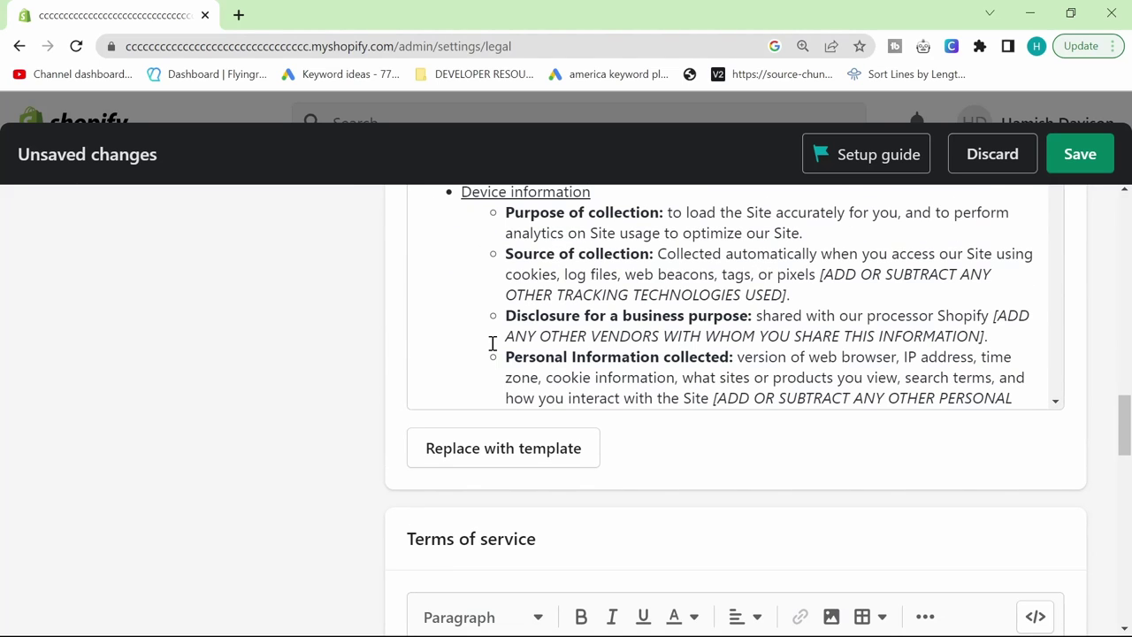
scroll(493, 343, down, 15)
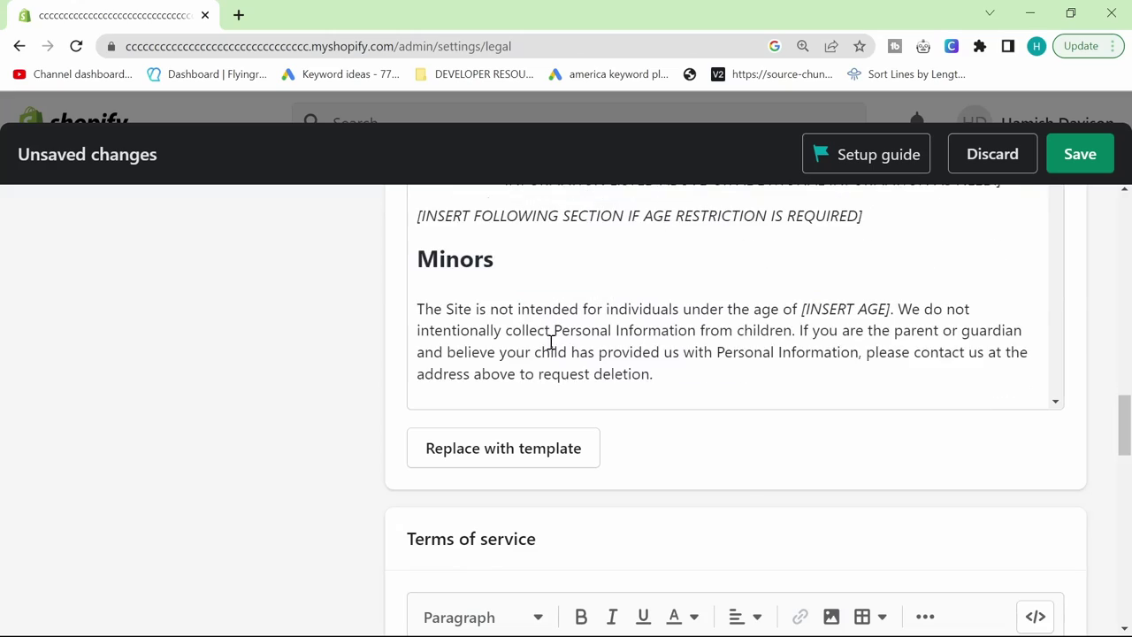
scroll(550, 343, down, 10)
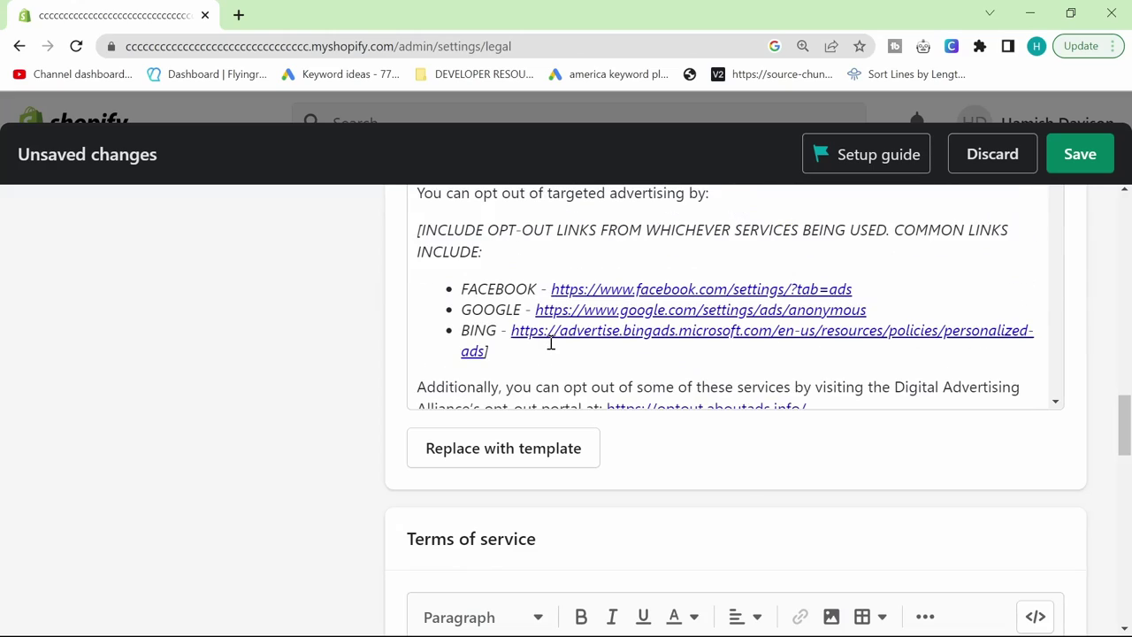
scroll(550, 342, up, 6)
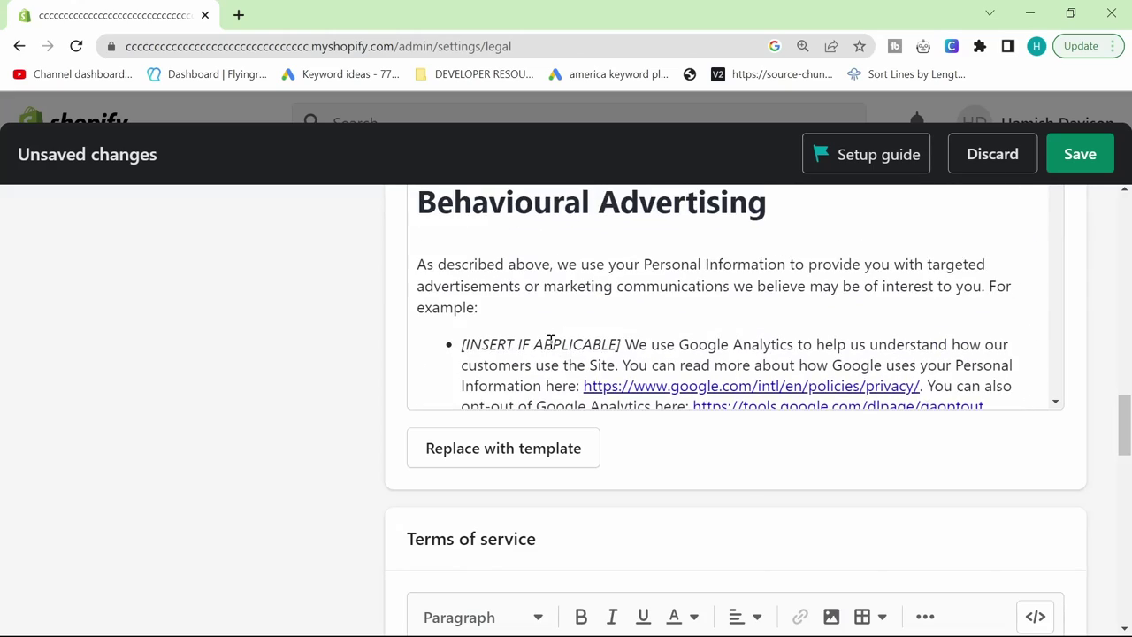
scroll(550, 342, down, 1)
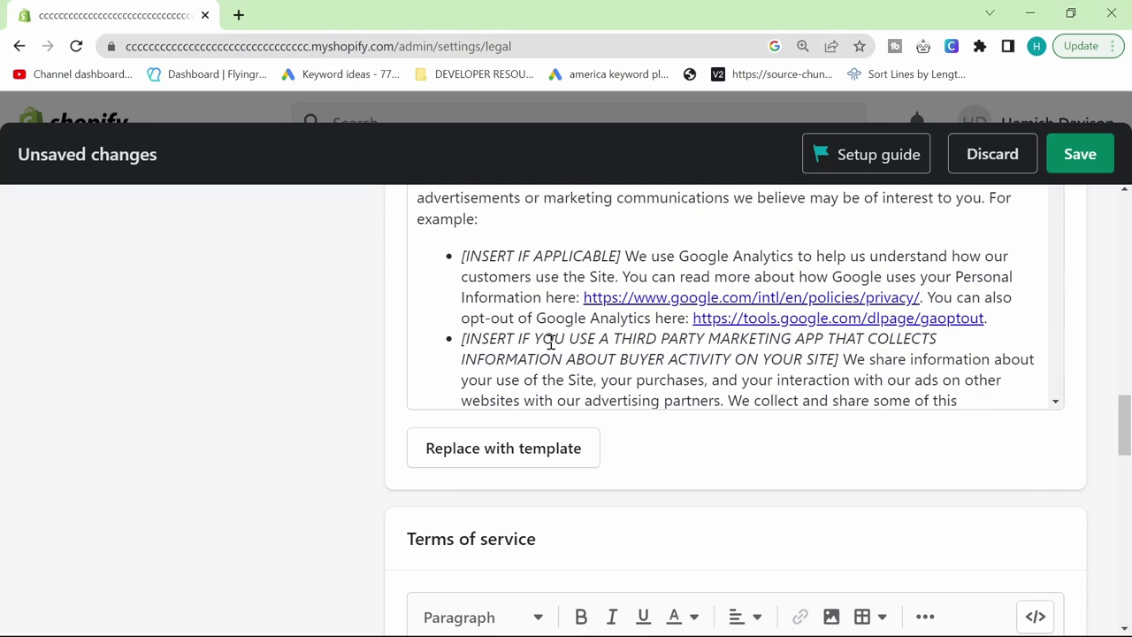
scroll(562, 342, down, 7)
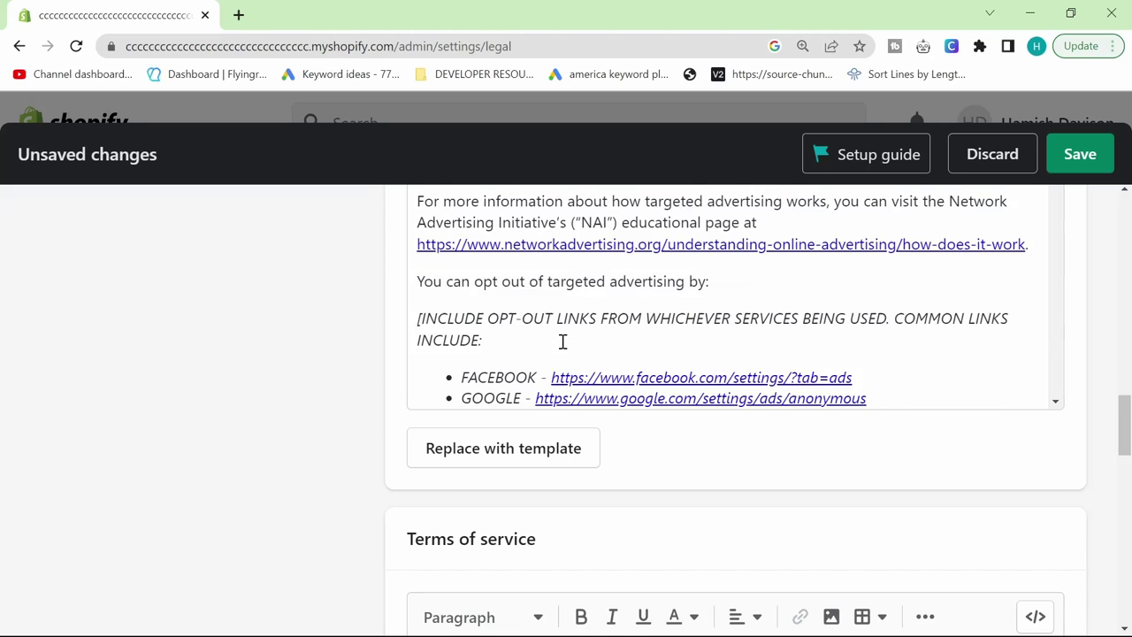
scroll(562, 342, down, 2)
scroll(562, 342, up, 2)
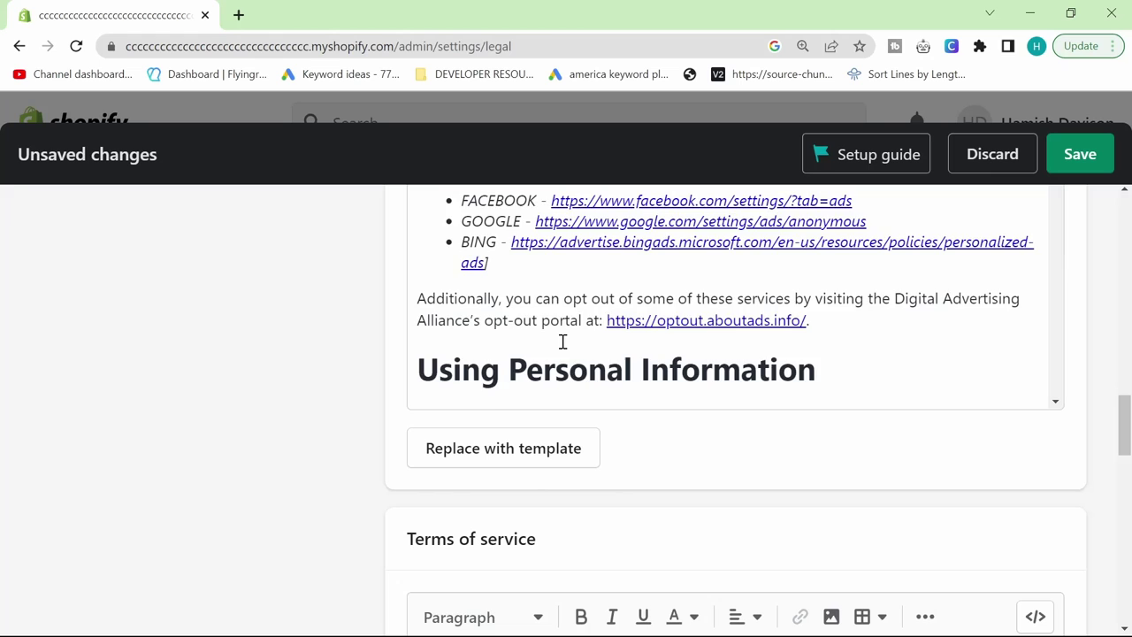
scroll(560, 343, up, 1)
scroll(523, 354, down, 10)
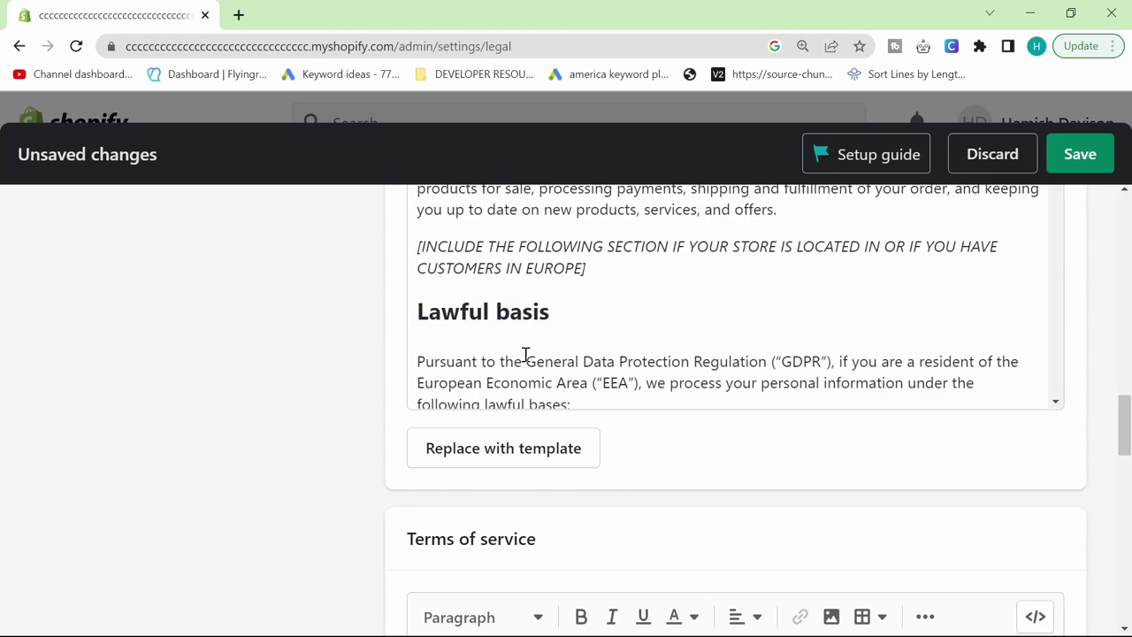
scroll(548, 353, up, 10)
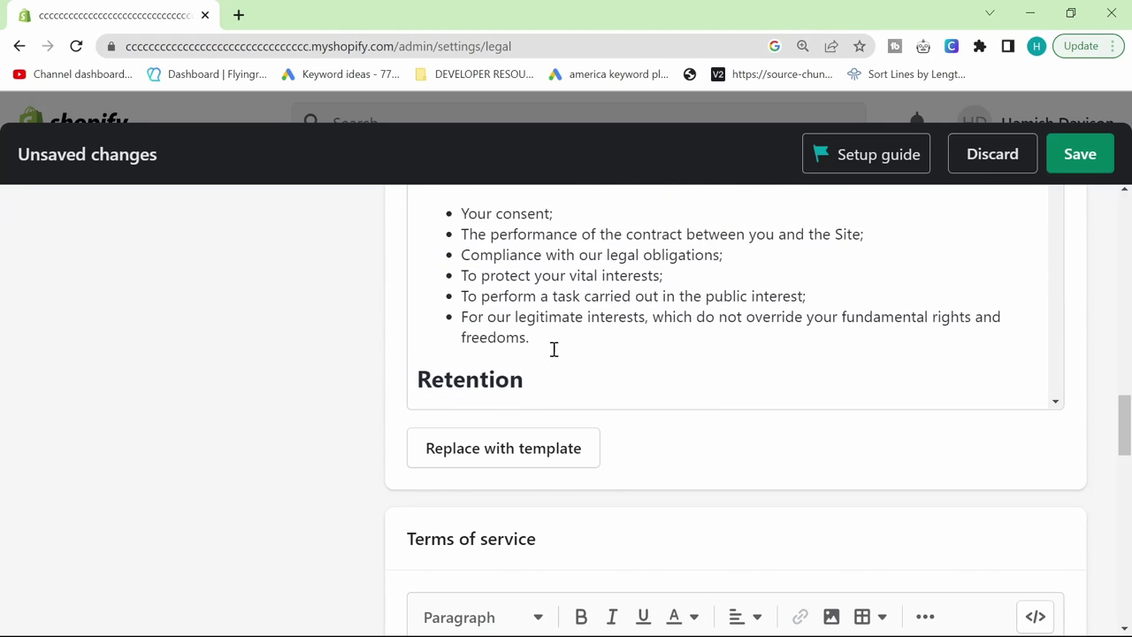
scroll(566, 352, down, 2)
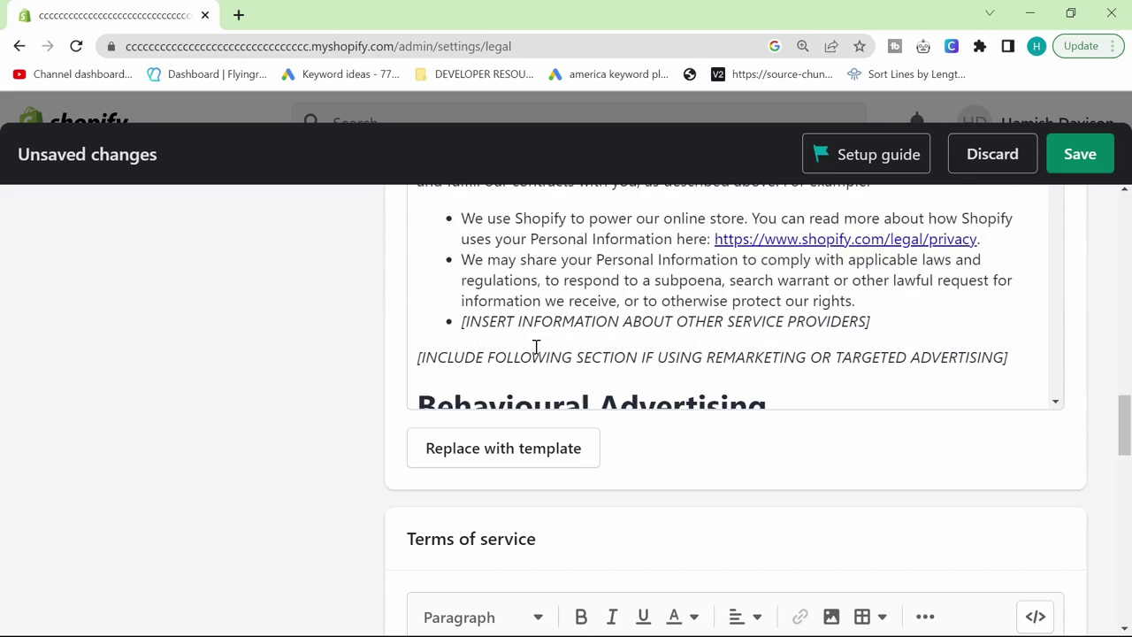
Examine the bracketed notes about other service providers and about remarketing or targeted advertising in the Sharing Personal Information section
drag(870, 293, 589, 292)
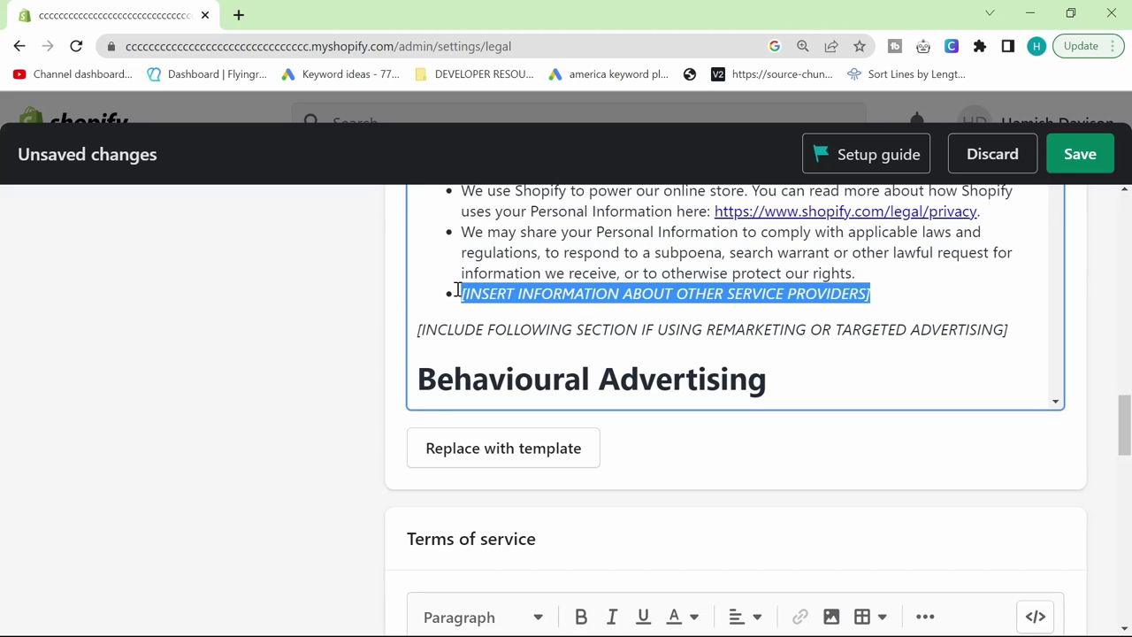
drag(418, 329, 1010, 328)
scroll(870, 339, up, 2)
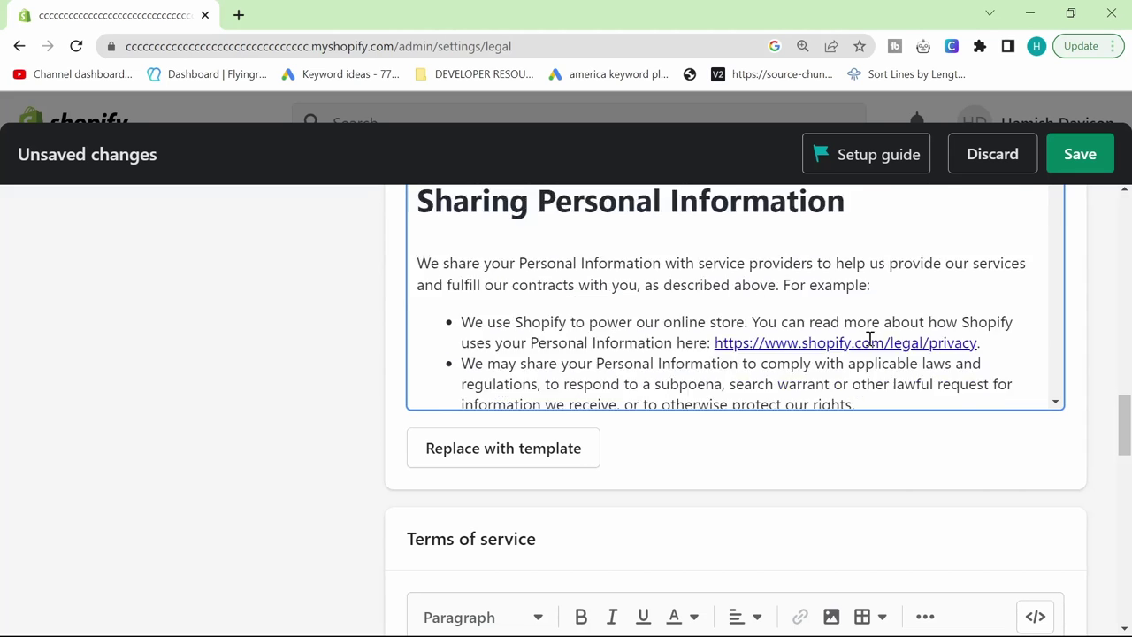
scroll(870, 339, up, 1)
scroll(911, 368, down, 3)
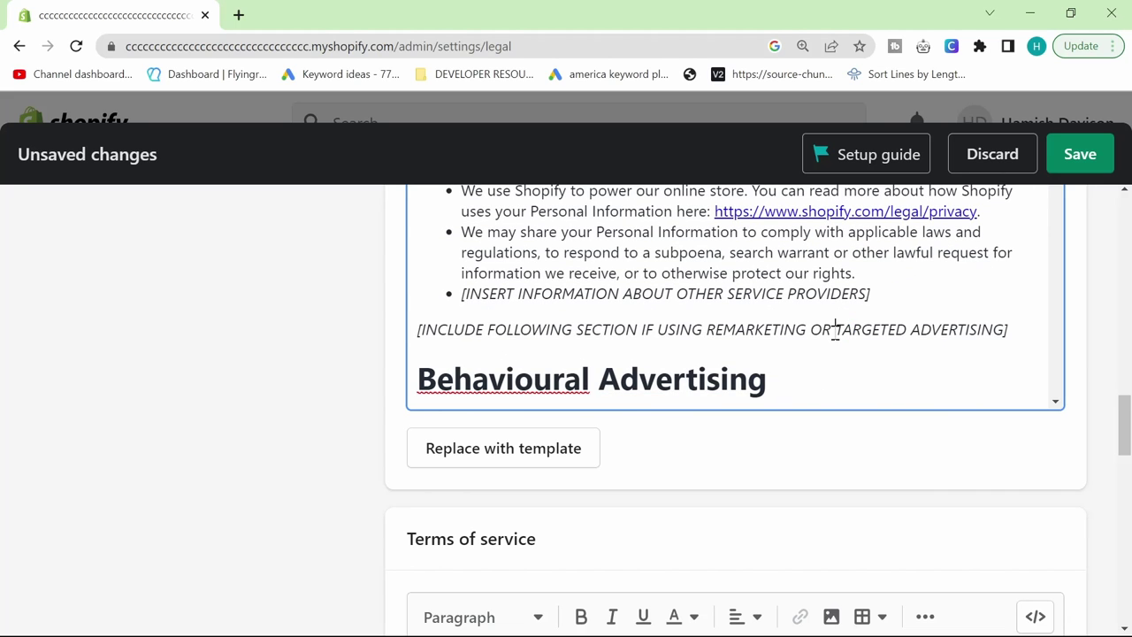
triple_click(835, 329)
scroll(782, 355, up, 5)
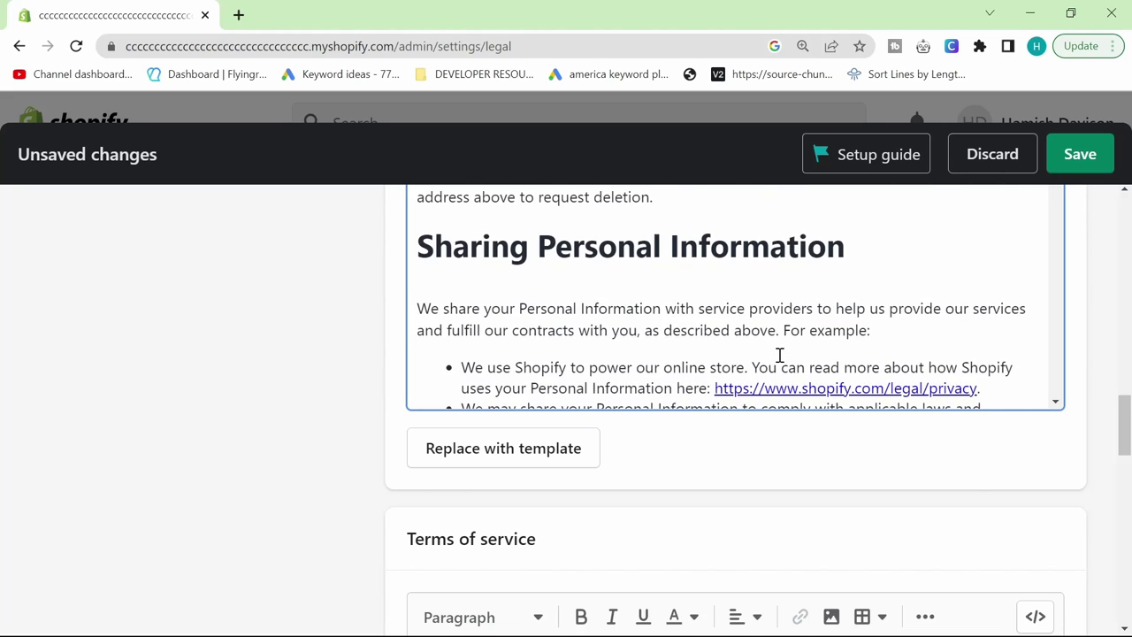
scroll(780, 354, up, 1)
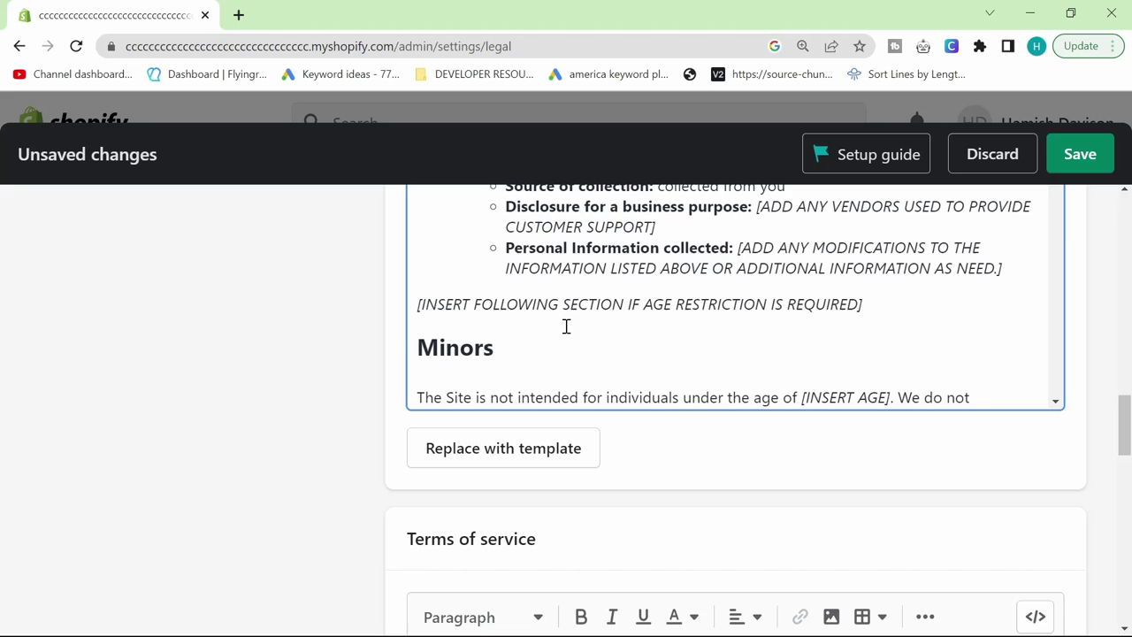
scroll(562, 326, up, 1)
scroll(561, 326, down, 1)
scroll(558, 324, up, 10)
scroll(558, 326, down, 2)
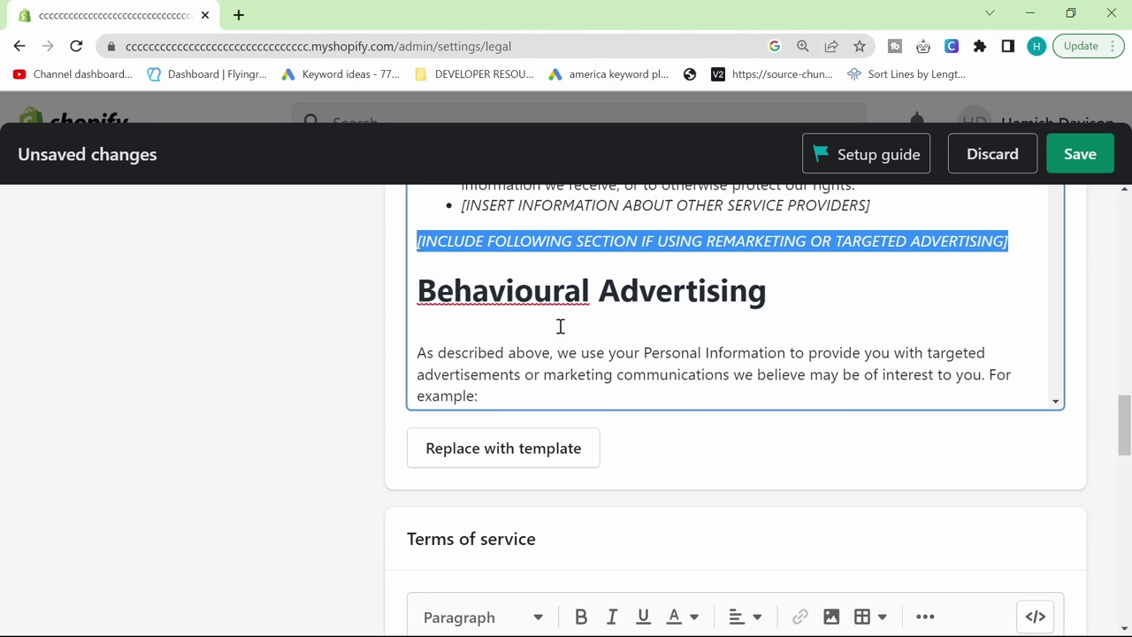
scroll(495, 309, up, 1)
drag(455, 293, 875, 292)
scroll(883, 335, up, 1)
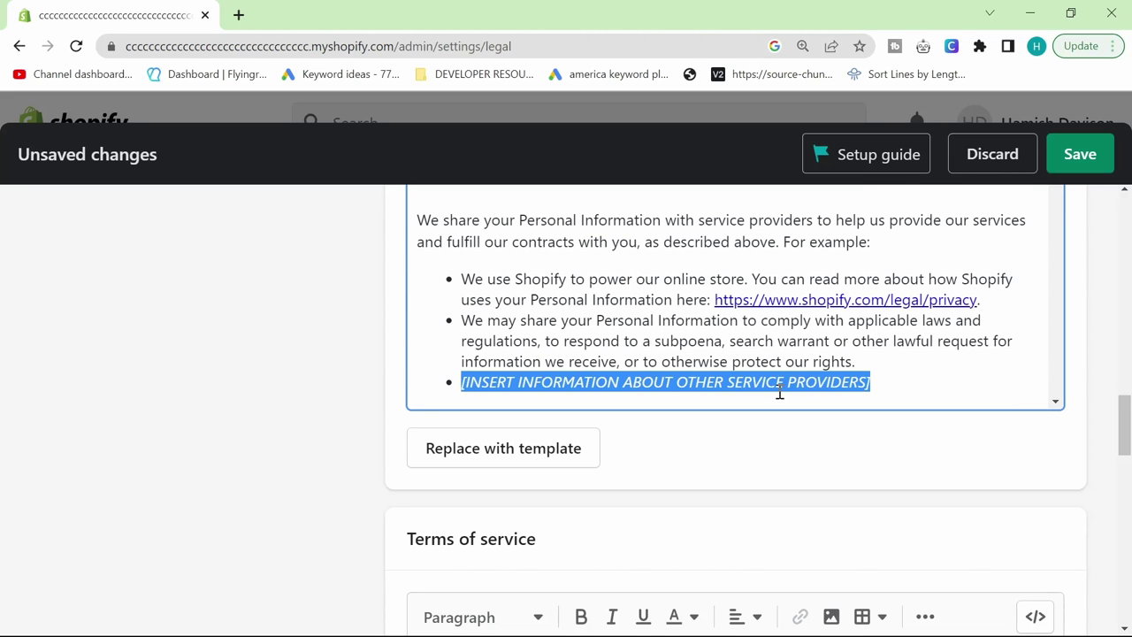
Delete the "[INSERT IF APPLICABLE]" placeholder before the Google Analytics sentence in the Behavioural Advertising section
scroll(779, 392, down, 3)
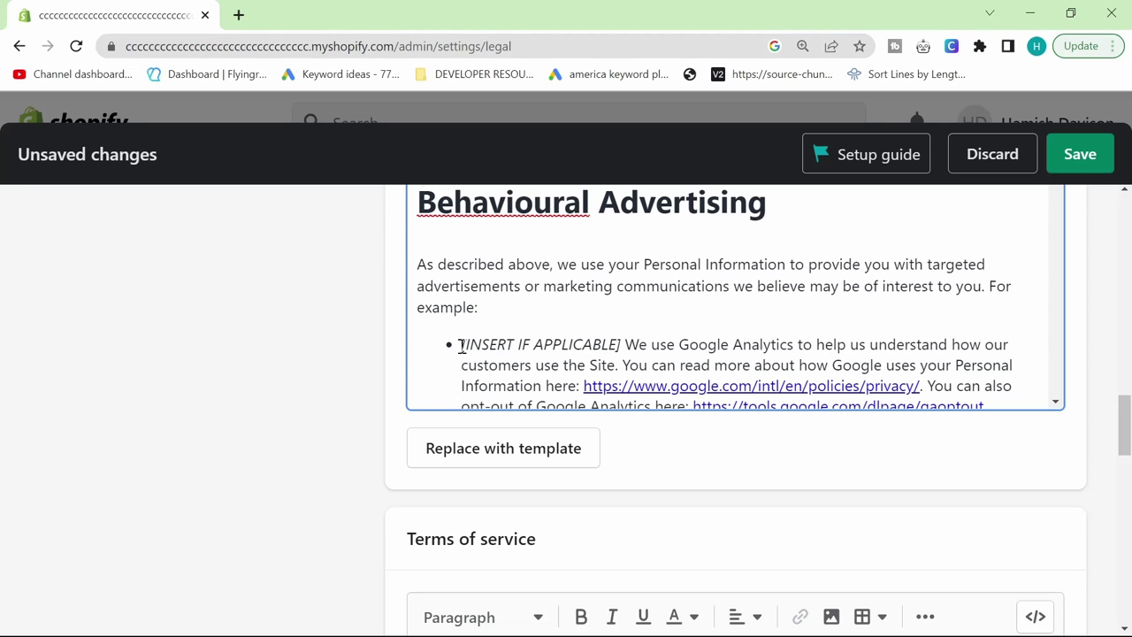
mouse_move(460, 345)
mouse_down()
mouse_move(625, 340)
mouse_move(450, 349)
mouse_up()
click(625, 340)
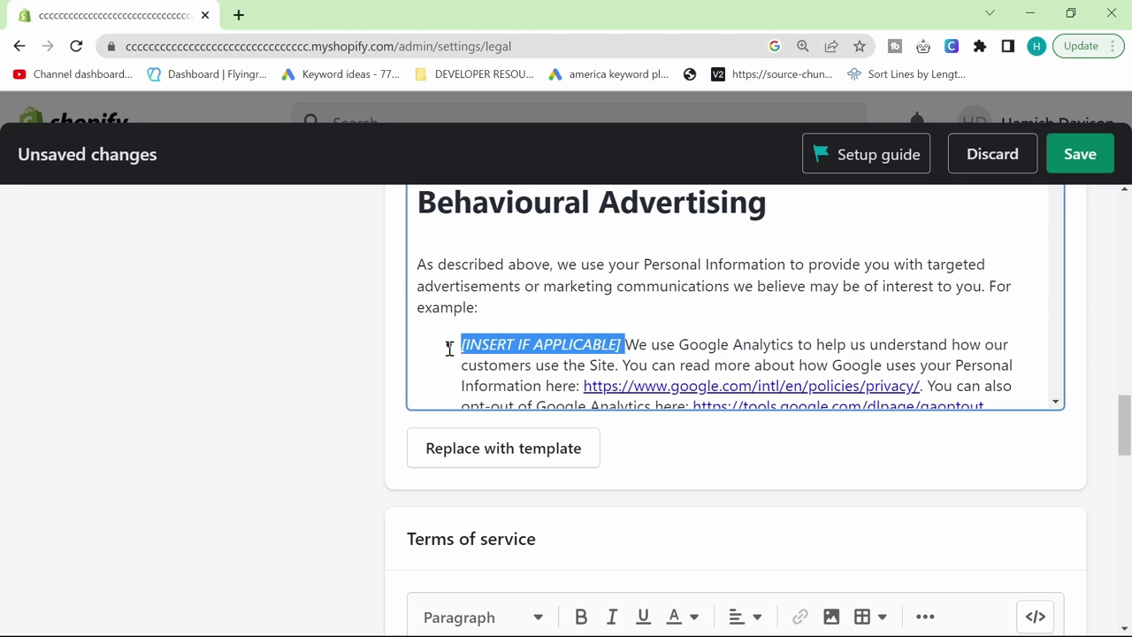
key(BackSpace)
Resolve the "[DO/DO NOT]" placeholder in the Automatic decision-making section so the sentence reads "We DO NOT engage in fully automated decision-making"
scroll(596, 302, down, 1)
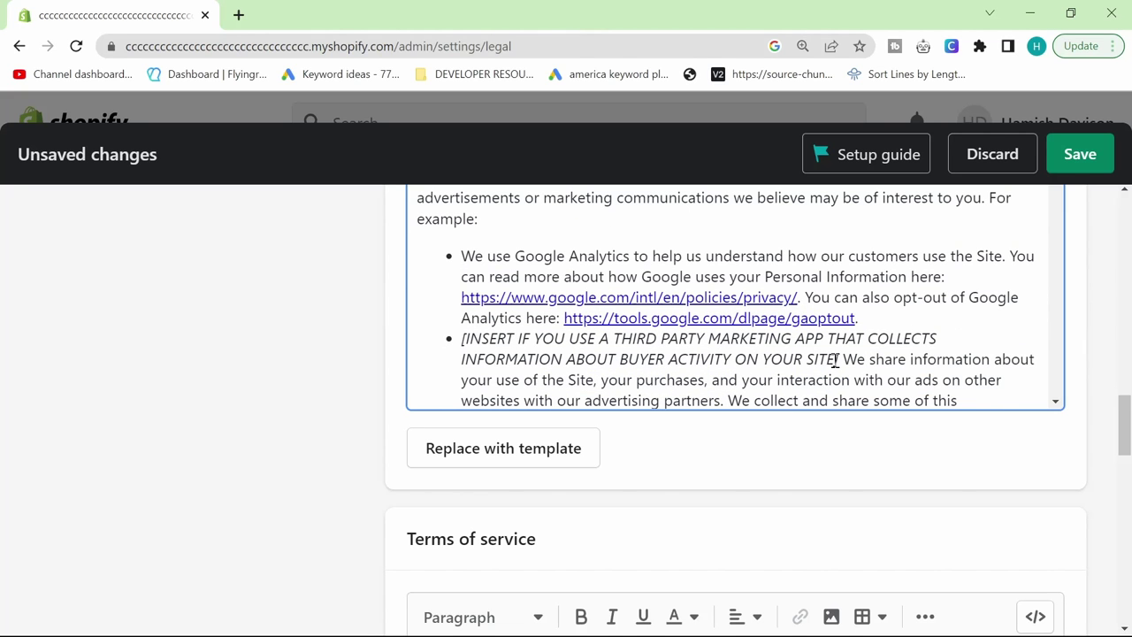
scroll(834, 359, down, 10)
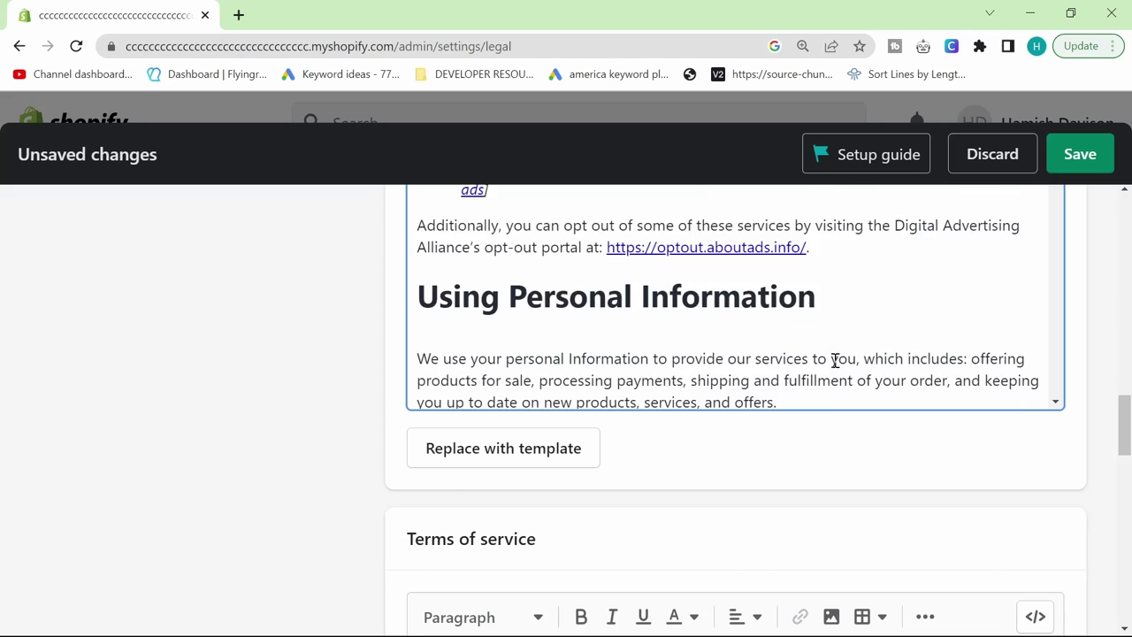
scroll(835, 359, down, 5)
scroll(663, 343, down, 8)
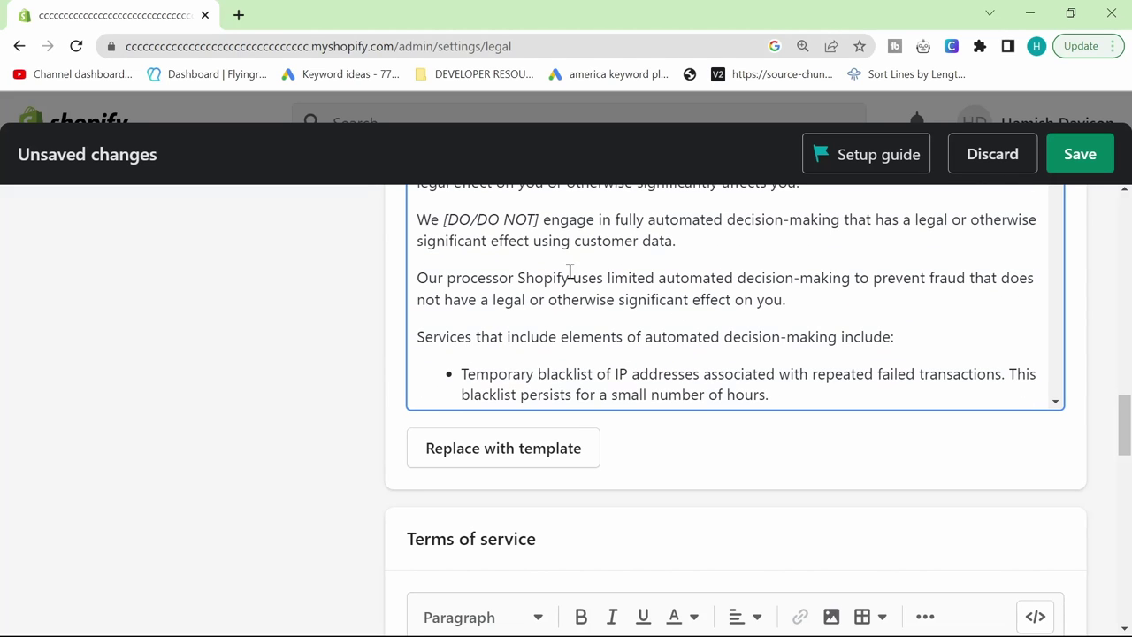
scroll(534, 253, up, 1)
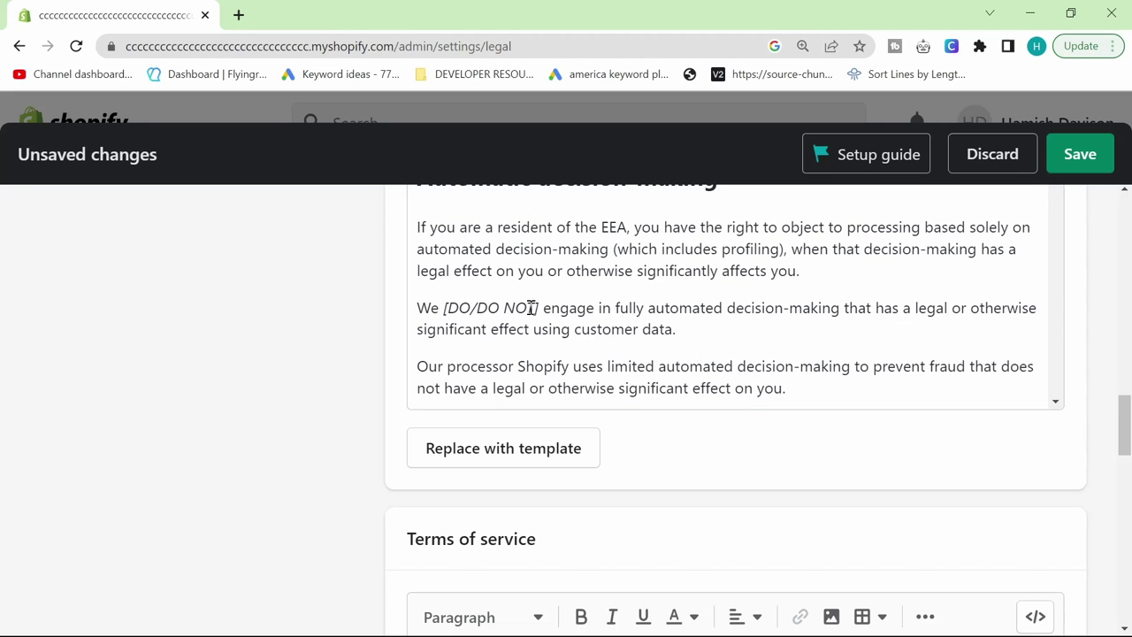
click(665, 307)
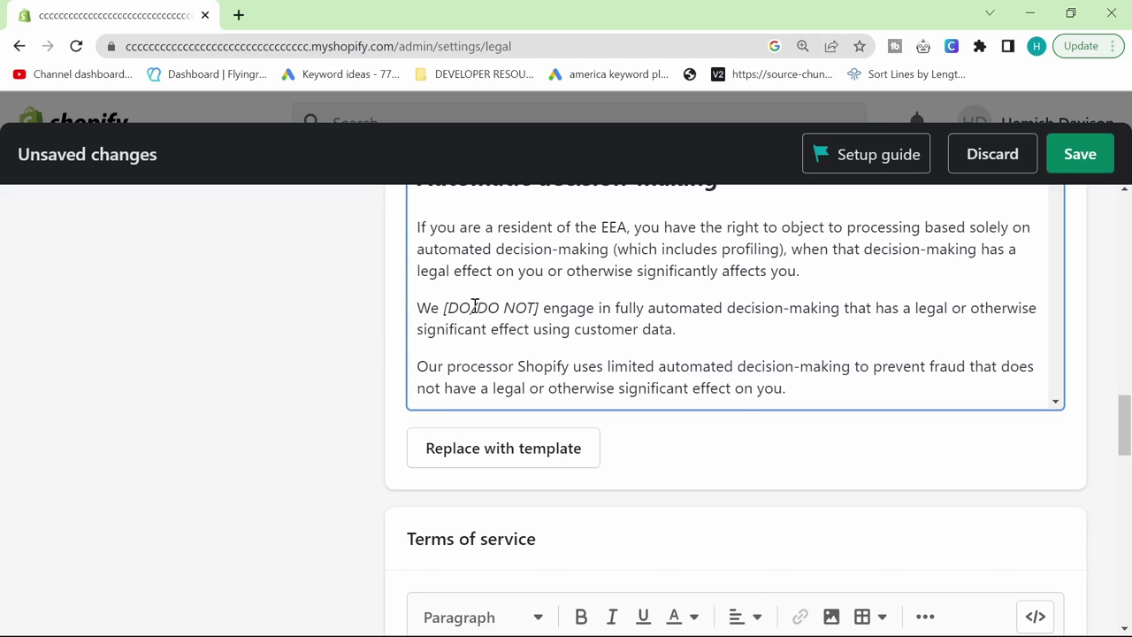
drag(471, 306, 442, 310)
key(BackSpace)
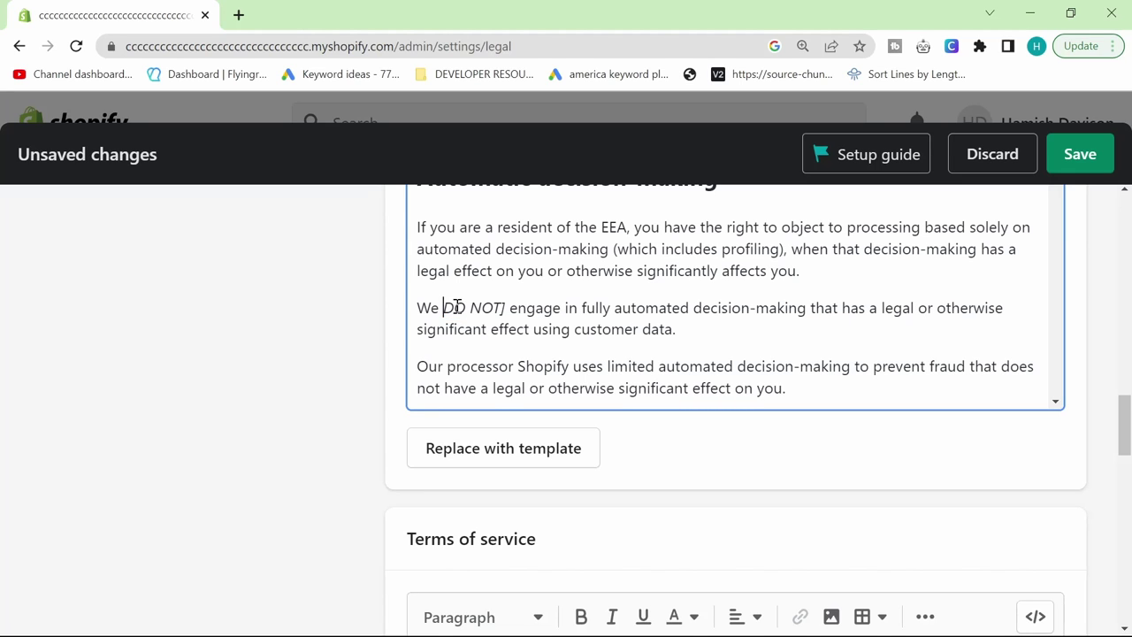
click(508, 309)
key(BackSpace)
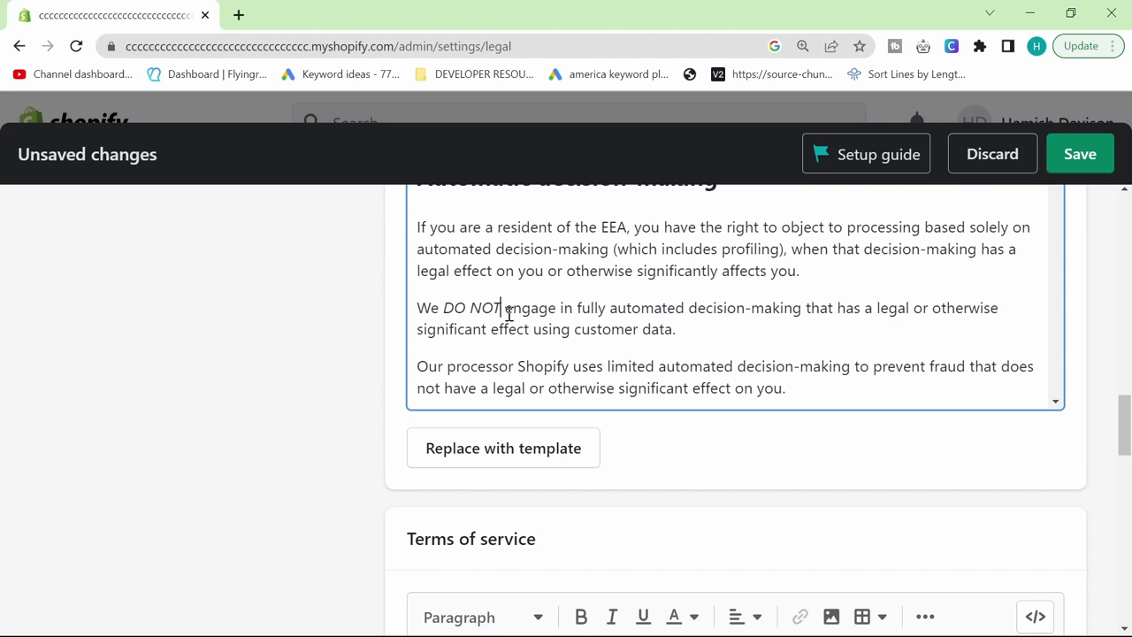
drag(499, 310, 444, 307)
Delete the bracketed note about checking Shopify's current list of cookies, together with its link and empty line, from the Cookies section
scroll(544, 331, down, 10)
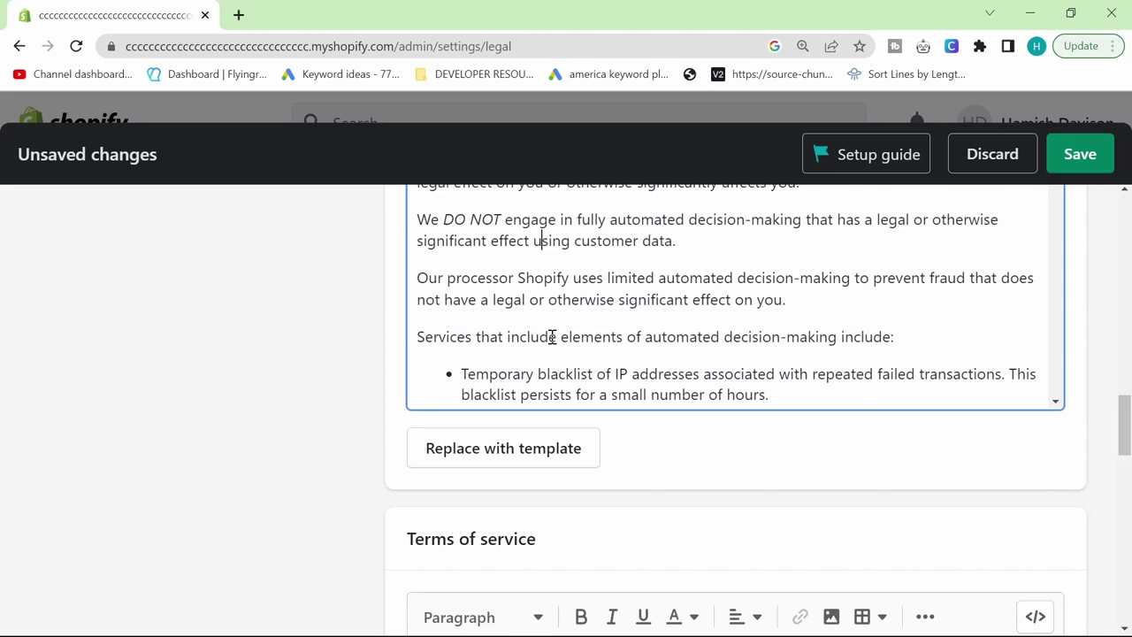
scroll(914, 480, up, 5)
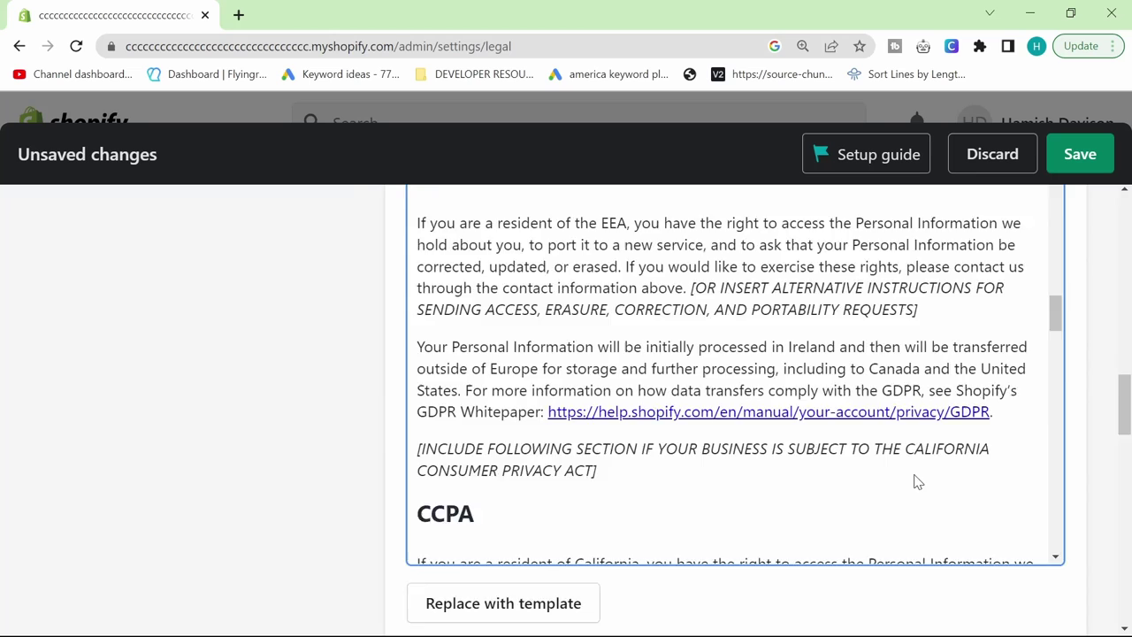
scroll(982, 447, down, 6)
scroll(482, 274, down, 10)
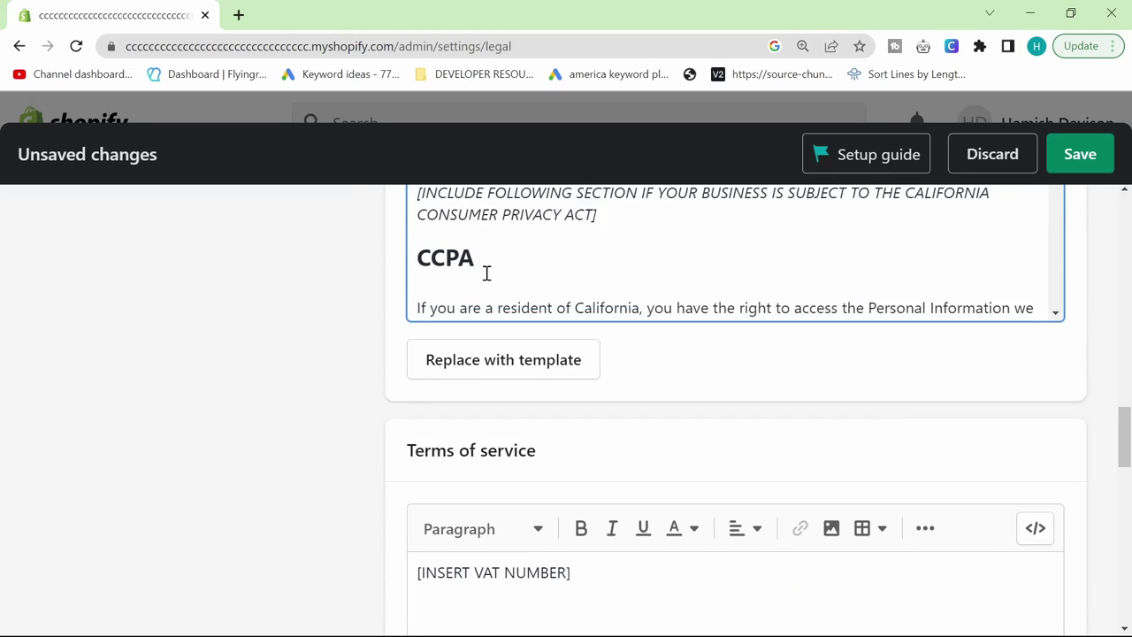
scroll(476, 281, down, 15)
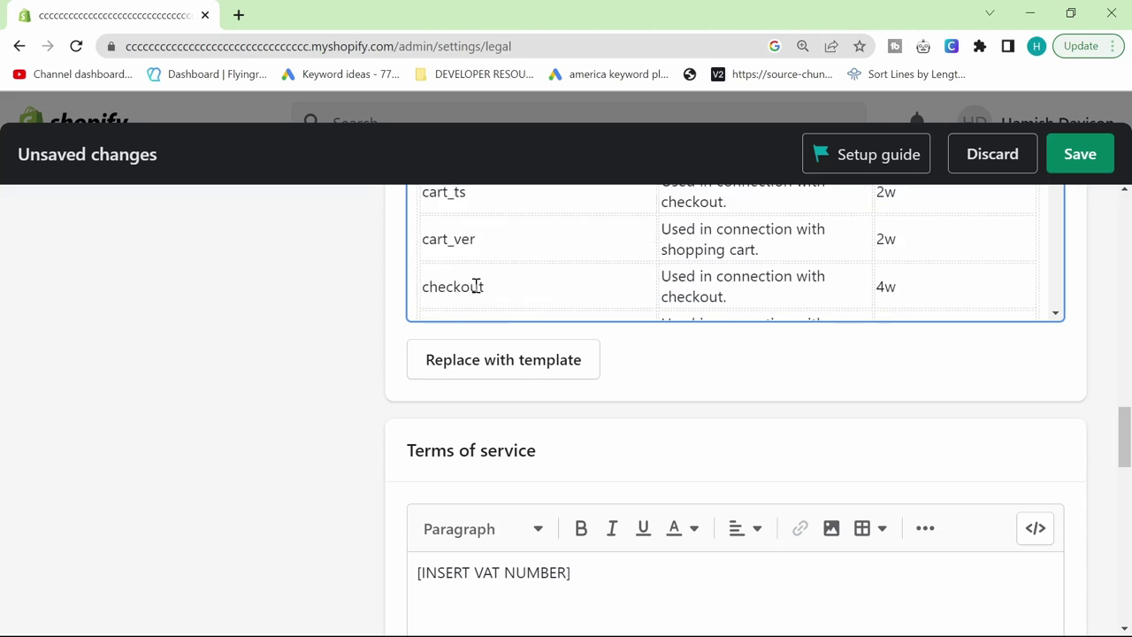
scroll(476, 280, up, 6)
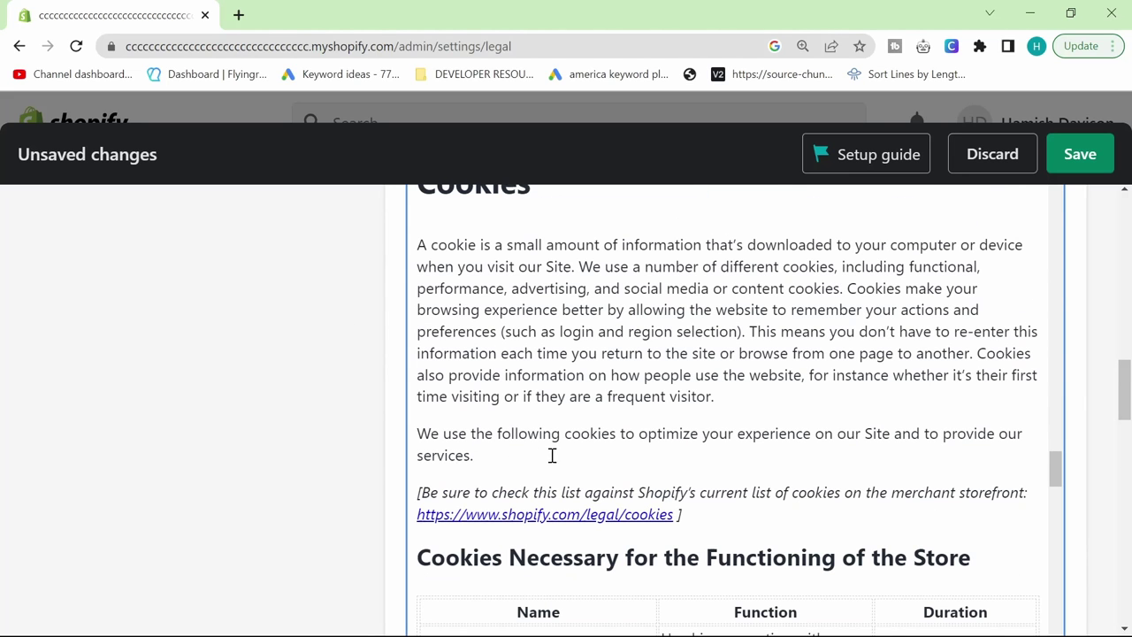
drag(740, 522, 375, 497)
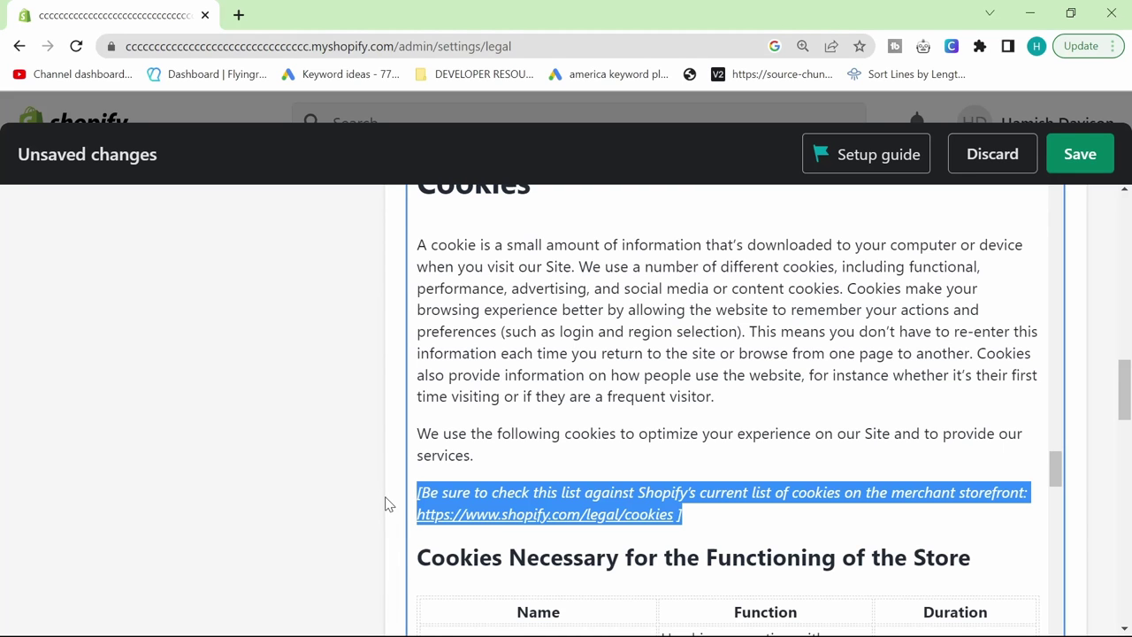
key(BackSpace)
key(BackSpace)
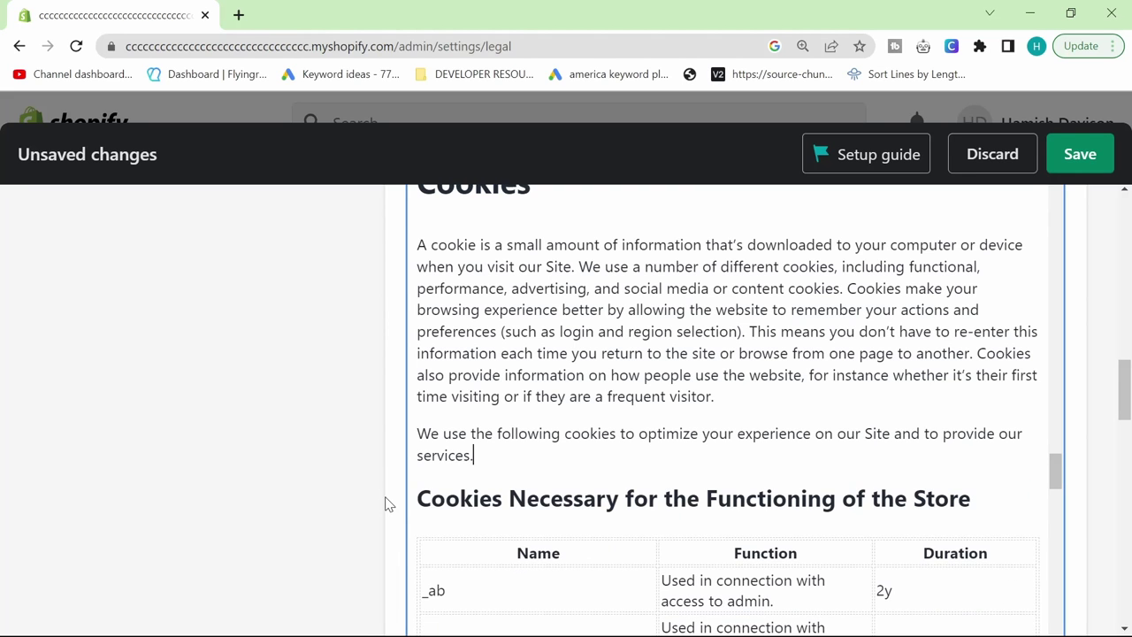
Delete the bracketed note about alternative instructions for access, erasure, correction and portability requests from the privacy policy's CCPA section
scroll(762, 441, up, 3)
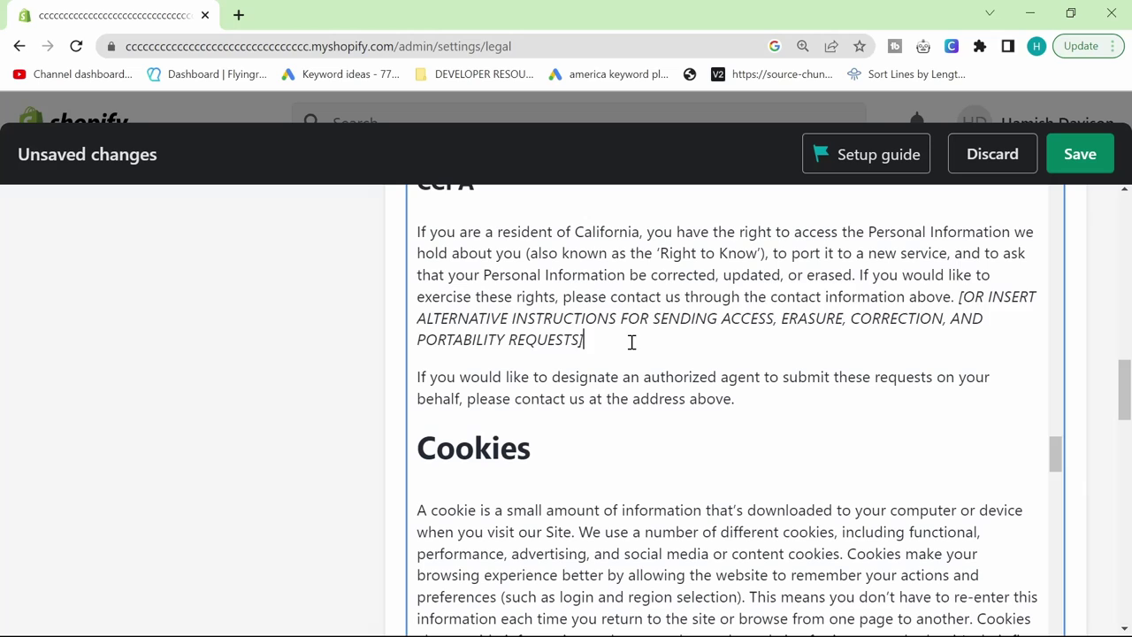
drag(631, 342, 951, 297)
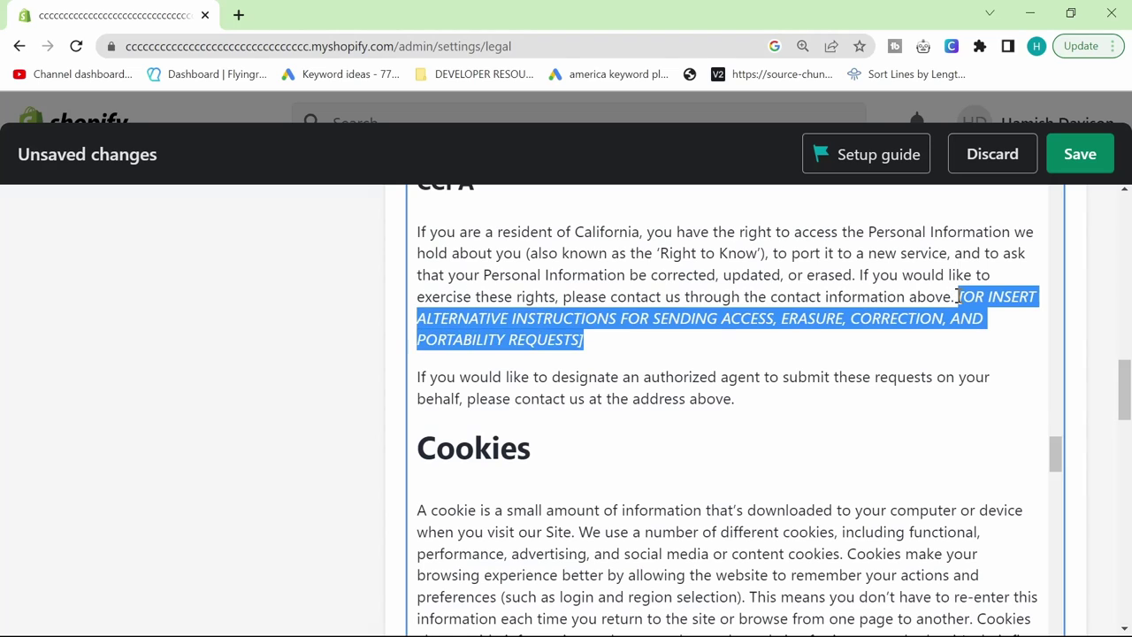
key(BackSpace)
Highlight the bracketed note about alternative instructions for sending access, erasure, correction and portability requests in the GDPR section
scroll(391, 392, down, 4)
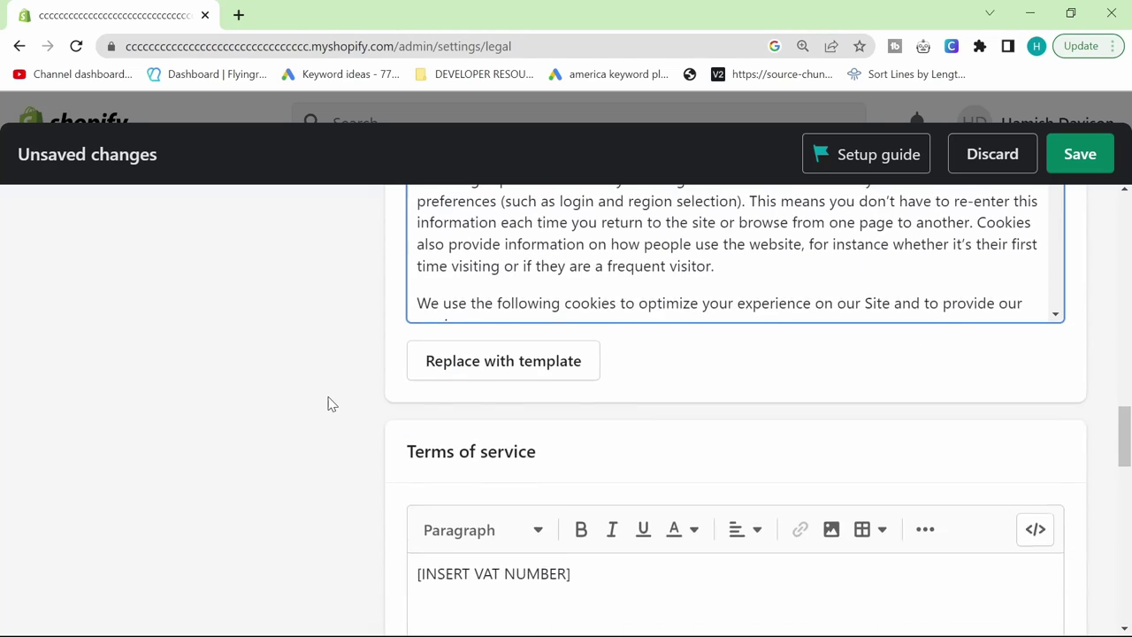
scroll(328, 404, up, 3)
scroll(556, 444, up, 3)
scroll(556, 444, up, 5)
scroll(612, 457, down, 2)
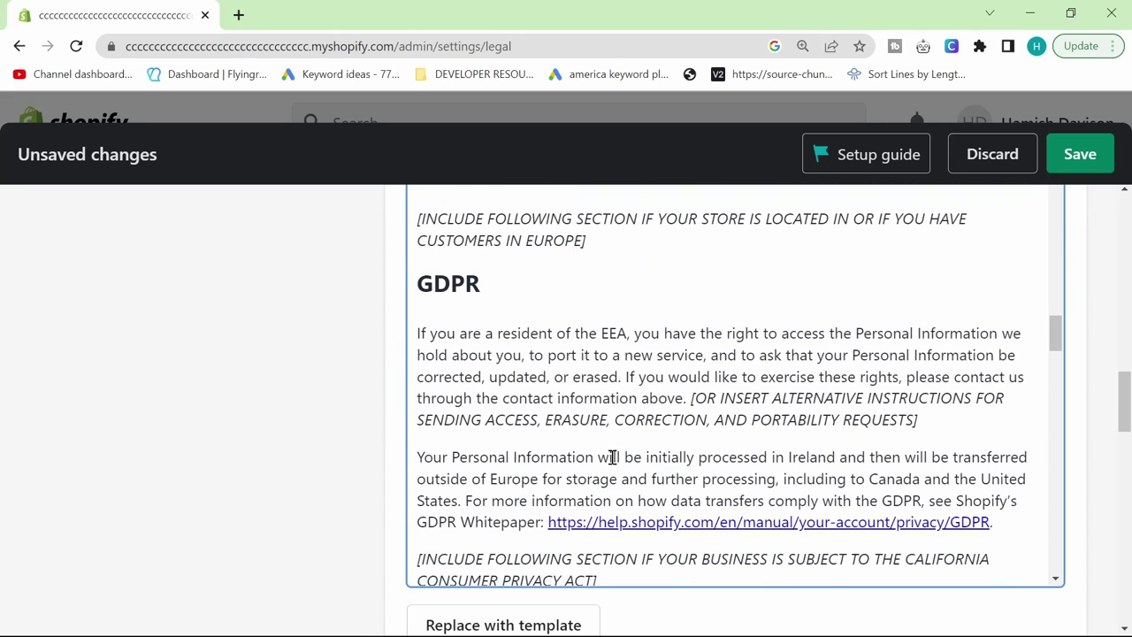
drag(962, 416, 689, 395)
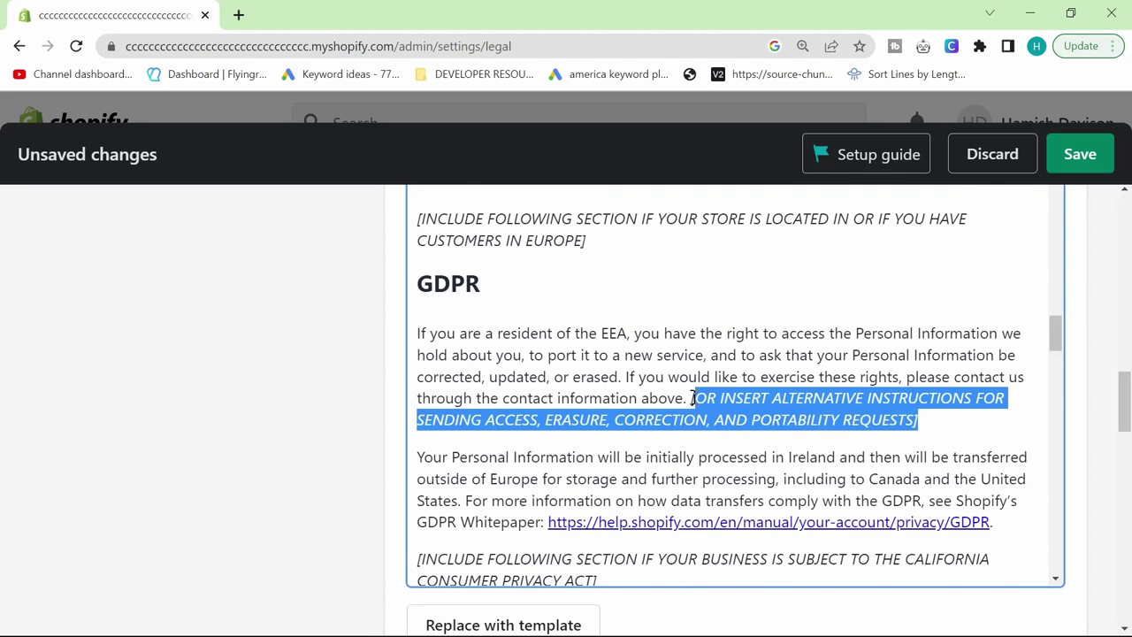
Replace the current terms of service with the built-in template content
scroll(692, 416, down, 3)
scroll(321, 428, down, 7)
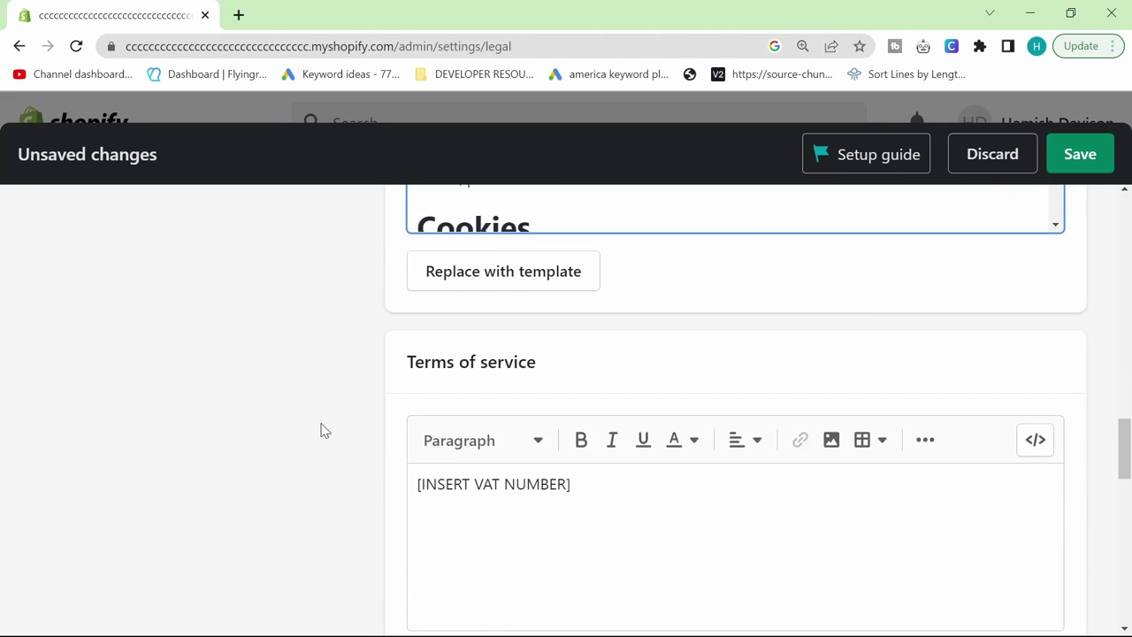
scroll(395, 435, up, 1)
click(490, 499)
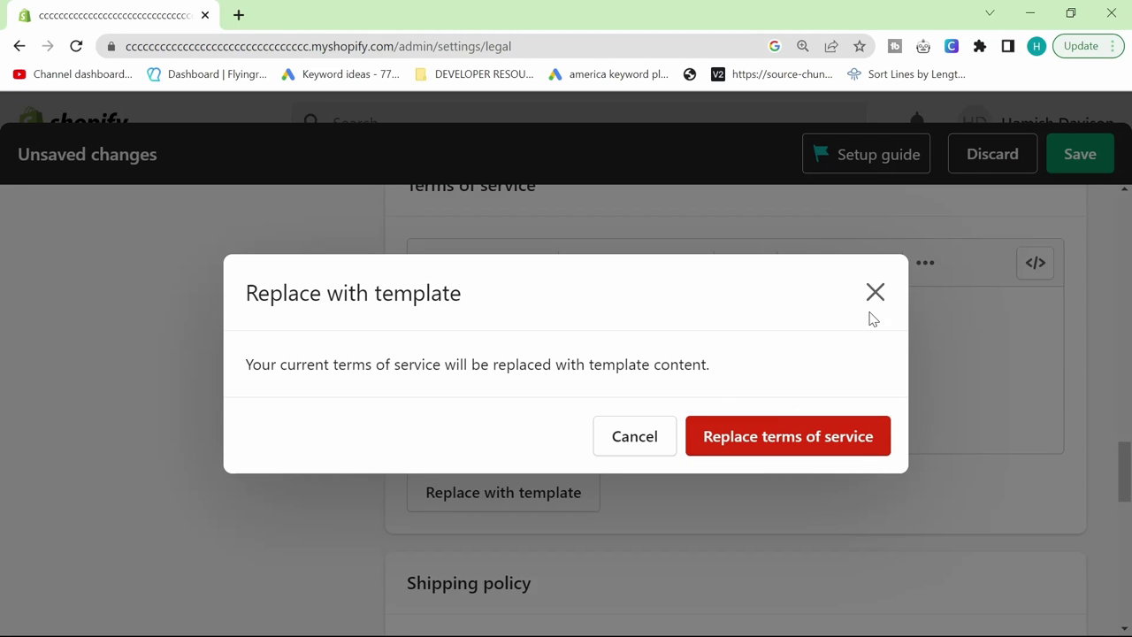
click(733, 442)
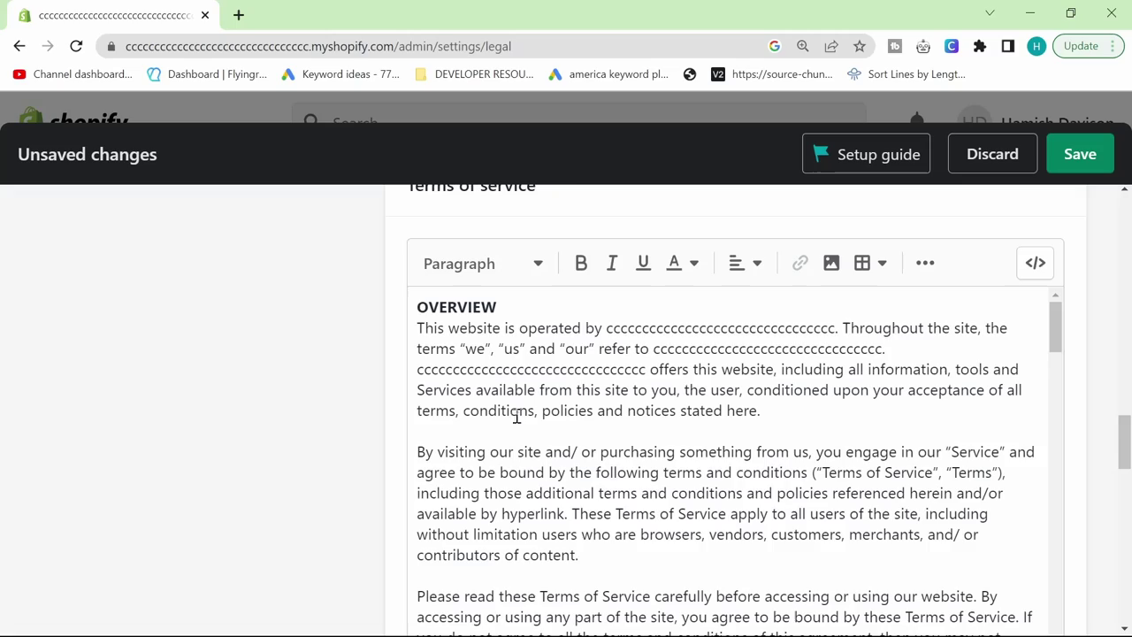
Review the terms of service from the Overview through the bracketed business details in Section 20 - Contact Information
scroll(528, 407, down, 1)
scroll(531, 412, up, 1)
scroll(315, 409, down, 1)
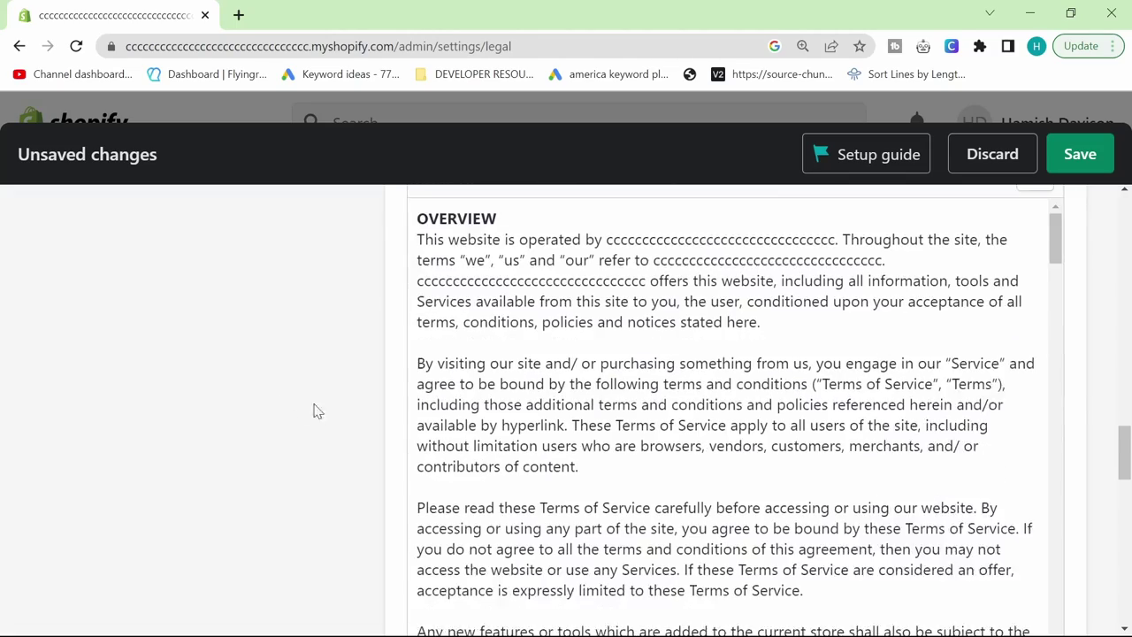
scroll(518, 444, down, 2)
scroll(518, 444, down, 10)
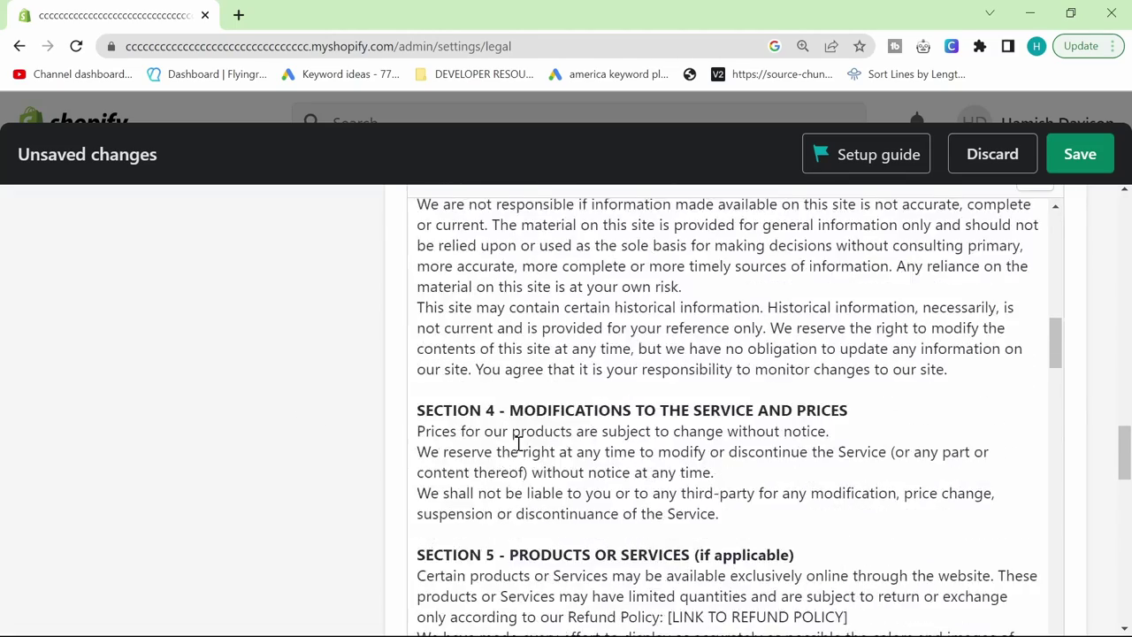
scroll(518, 444, down, 10)
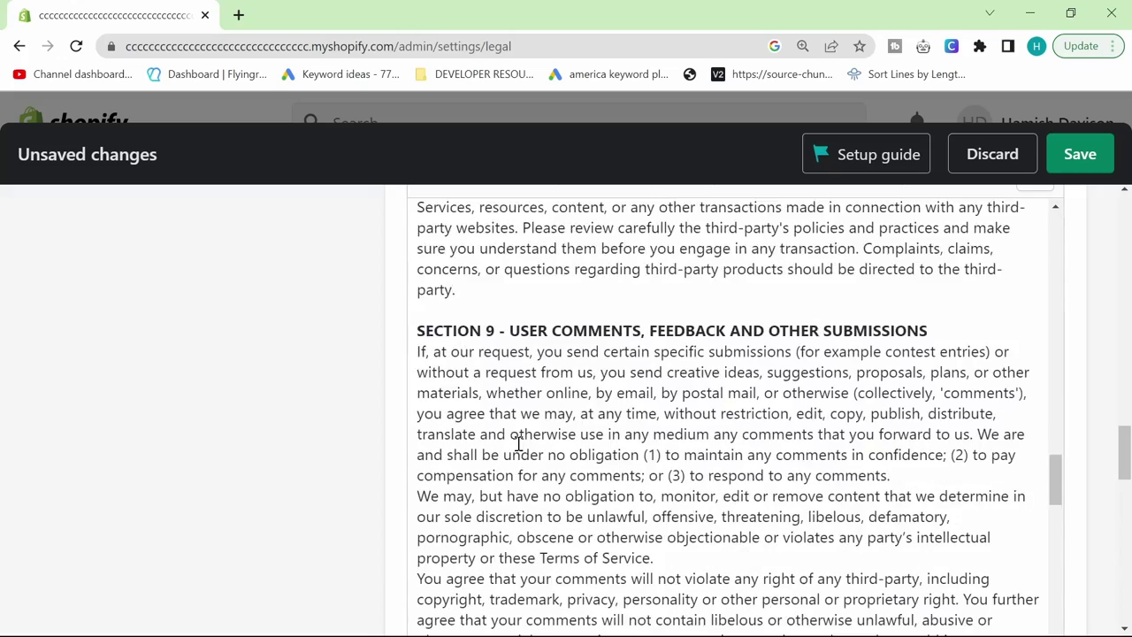
scroll(518, 444, down, 10)
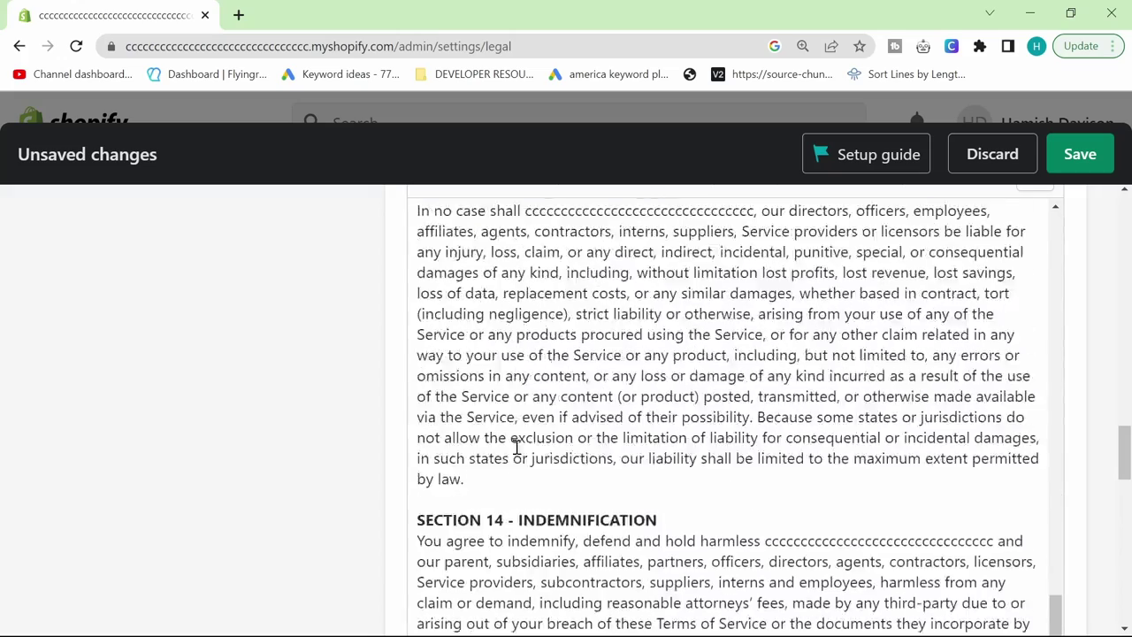
scroll(517, 449, down, 3)
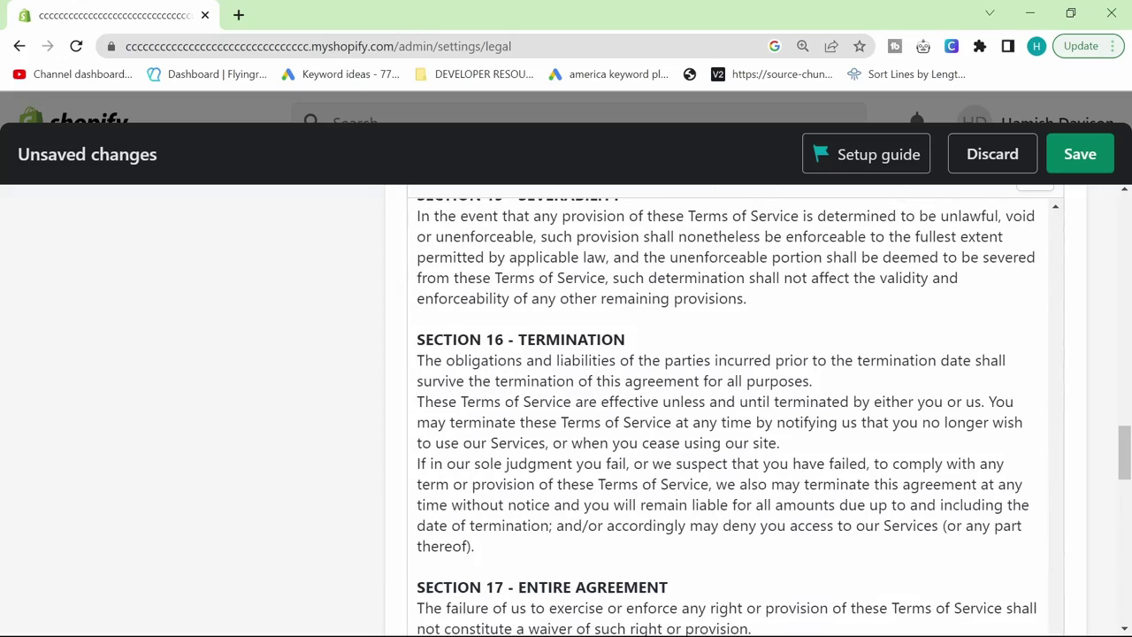
scroll(801, 559, down, 5)
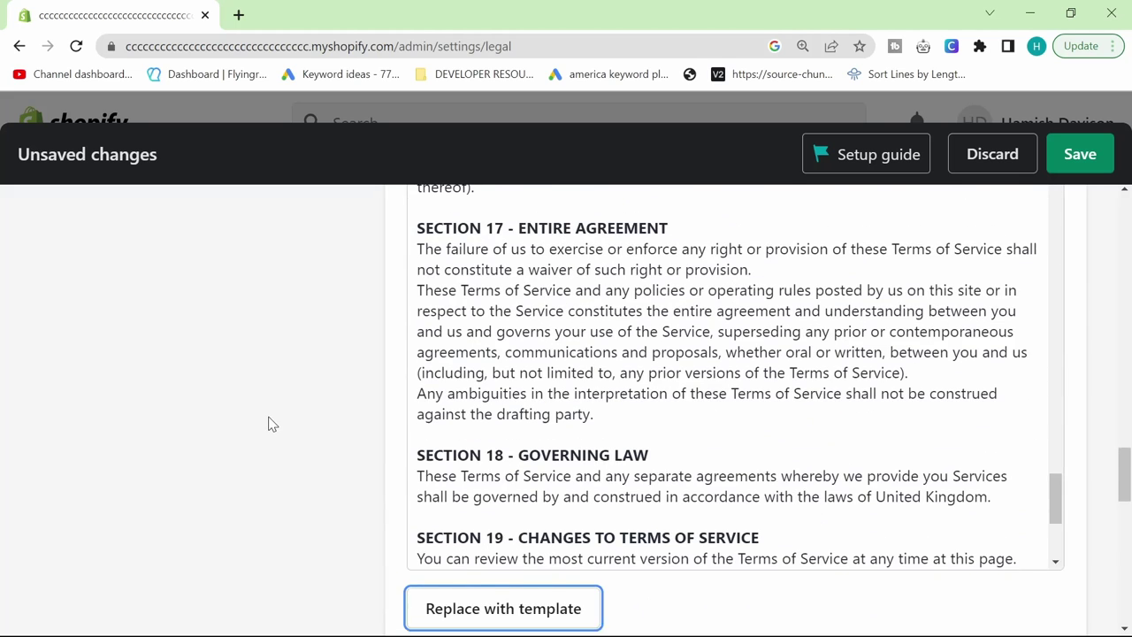
scroll(274, 422, down, 1)
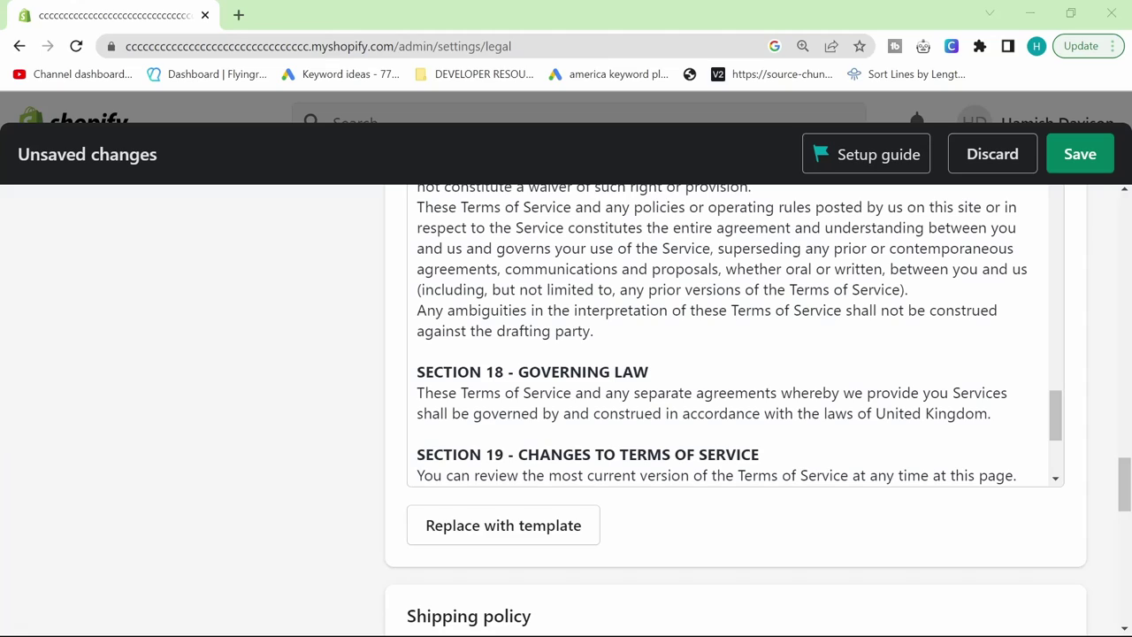
scroll(345, 431, up, 10)
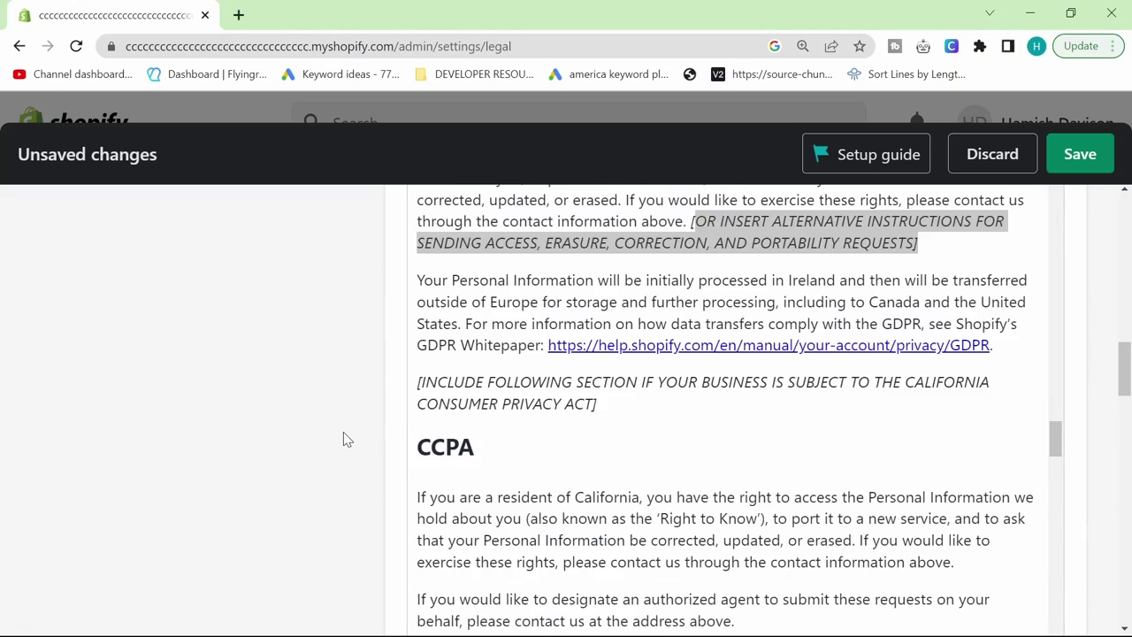
scroll(344, 437, up, 4)
scroll(345, 451, down, 8)
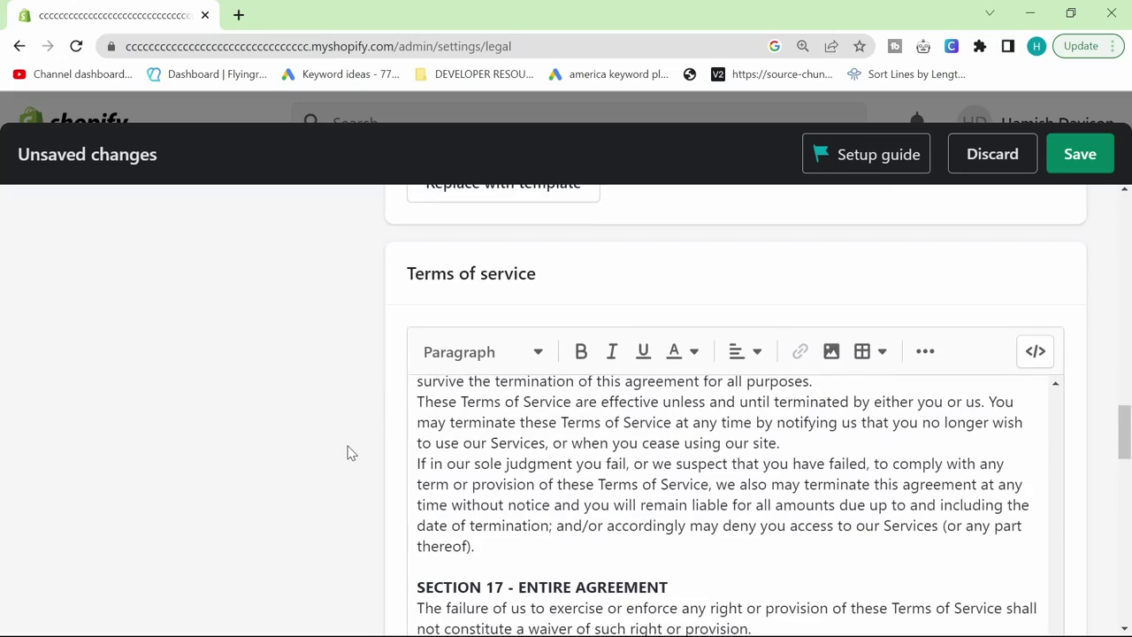
scroll(348, 451, down, 4)
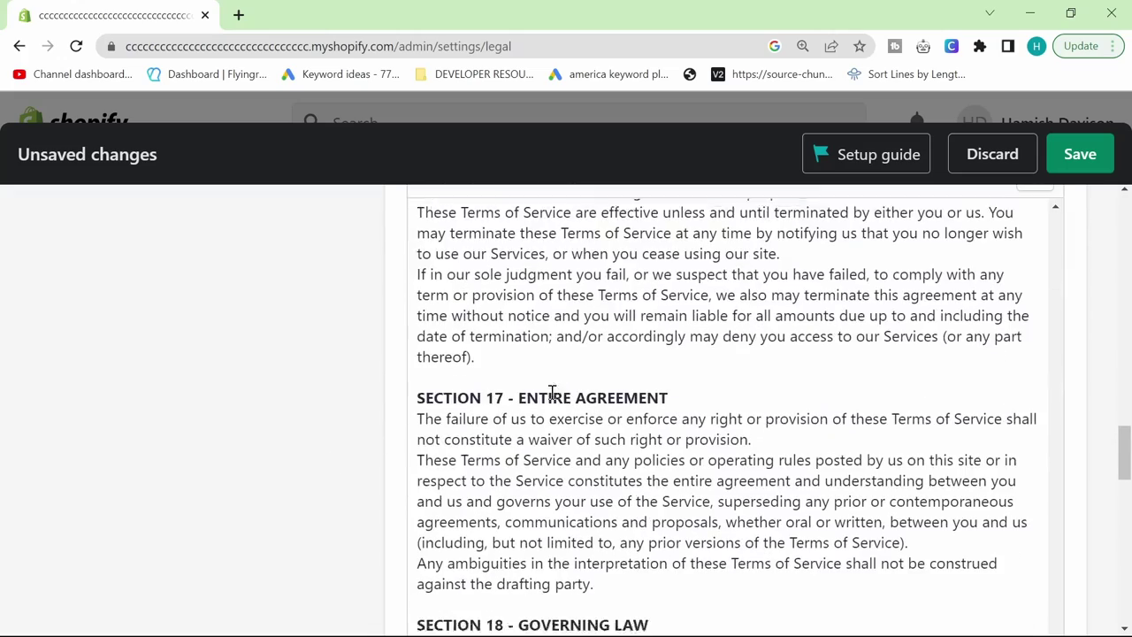
scroll(538, 397, down, 4)
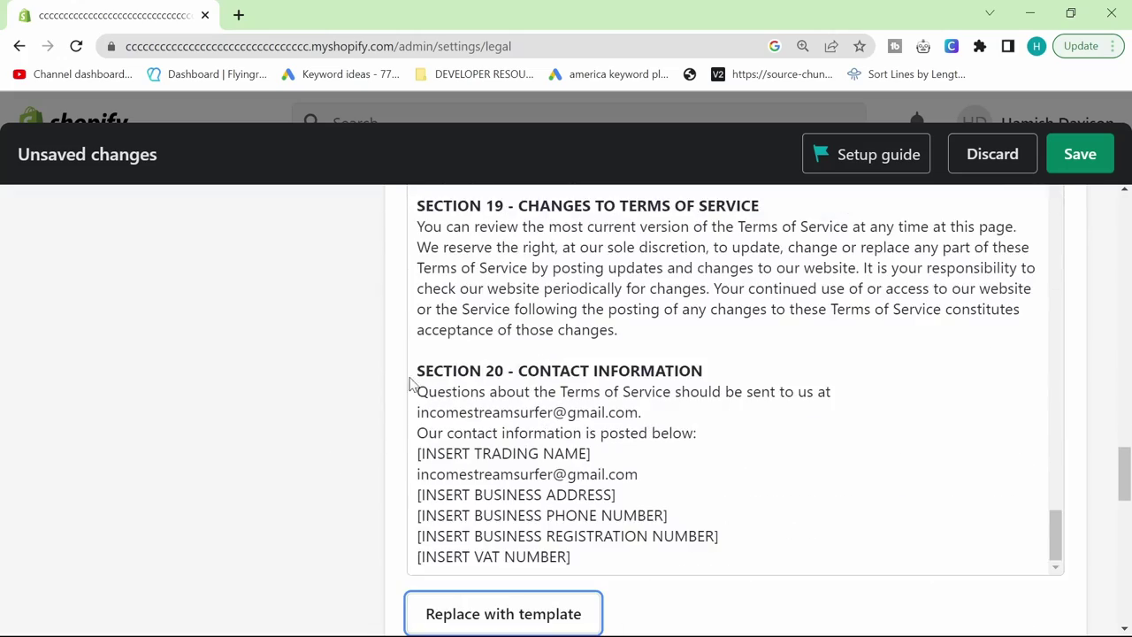
scroll(499, 398, up, 3)
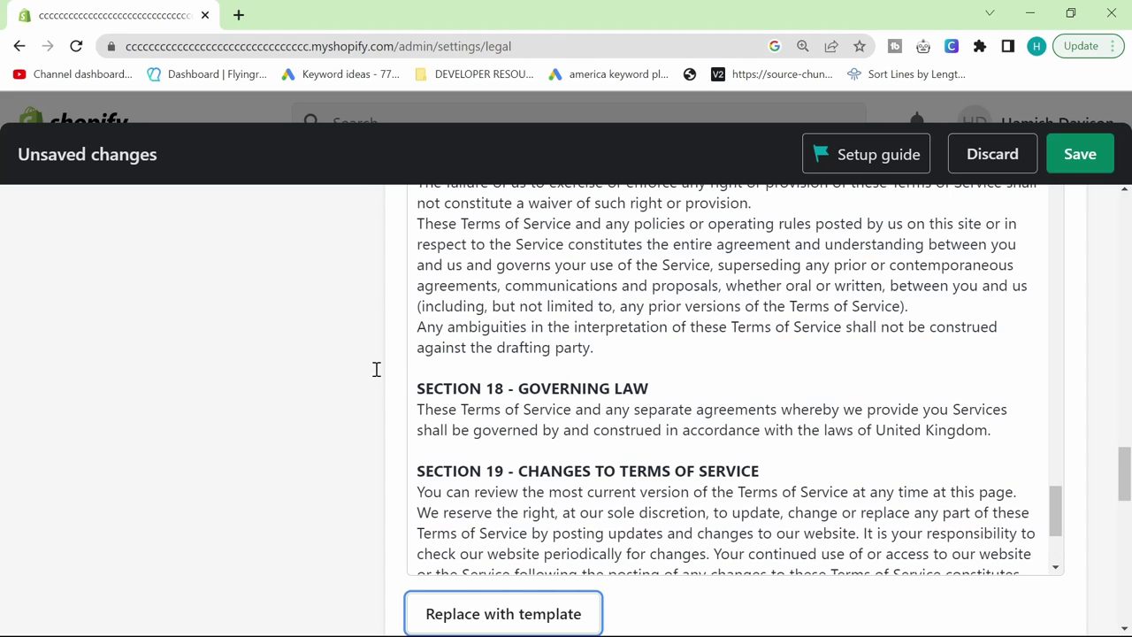
Write the shipping policy as "I will accept returns within 14 days of the package arriving, hassle-free - return label is in the box"
scroll(376, 369, down, 6)
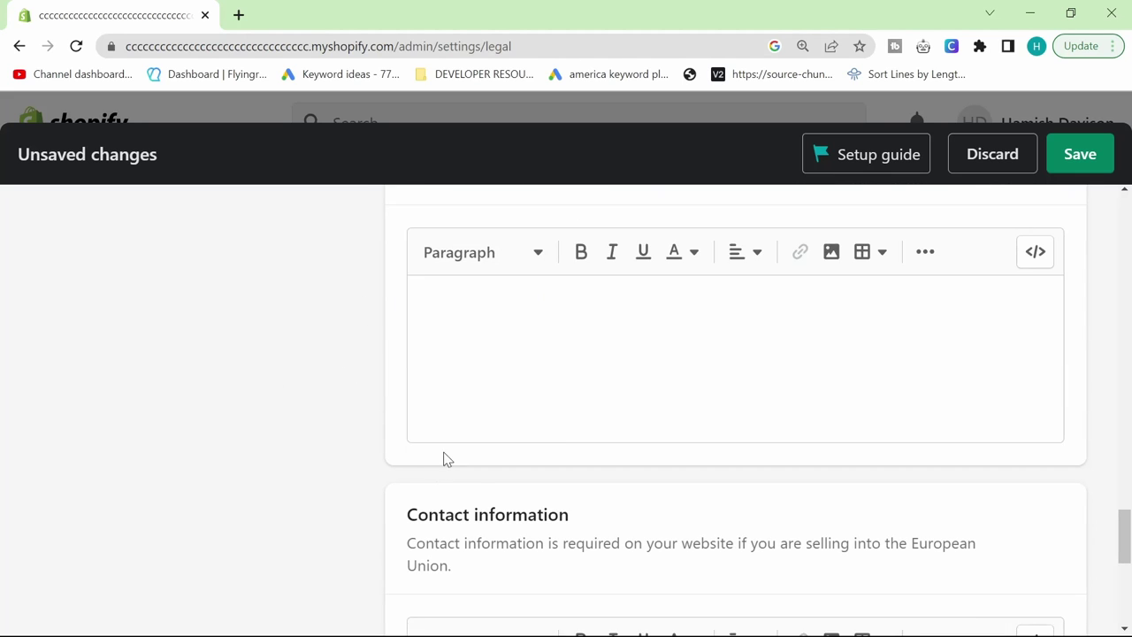
scroll(399, 446, up, 1)
click(482, 425)
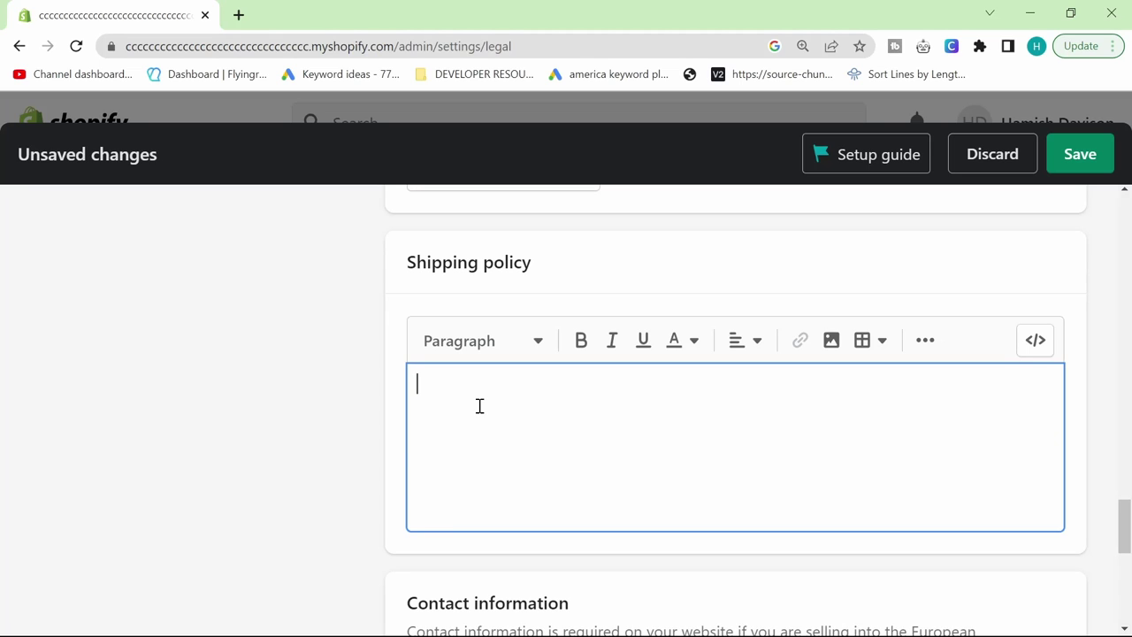
text(will accept returns withi)
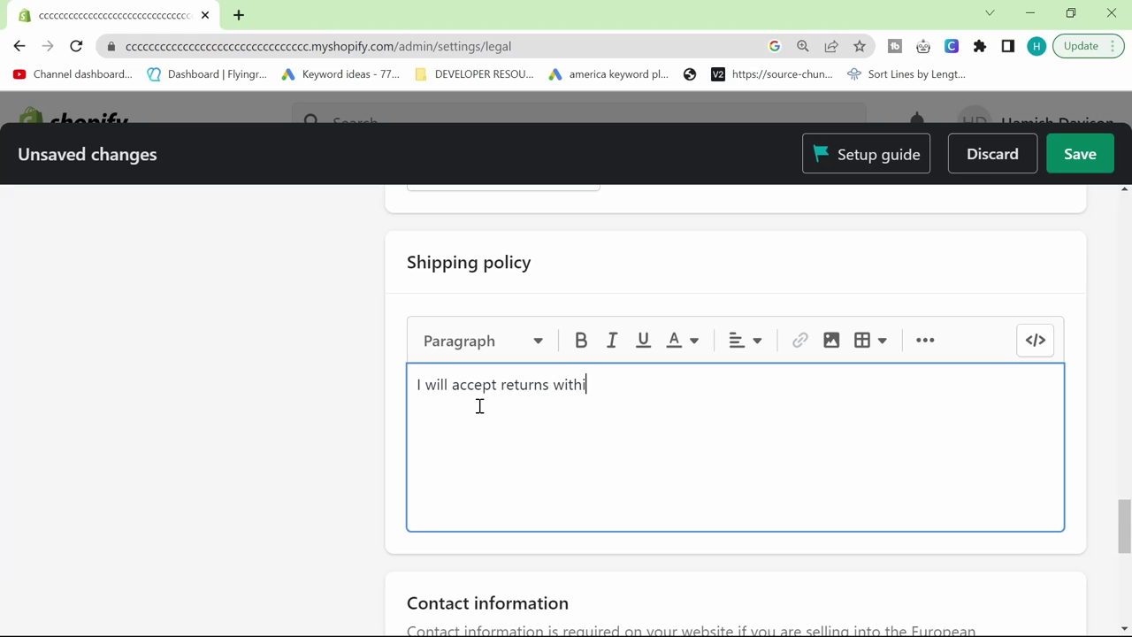
text(n 14 days of the packag)
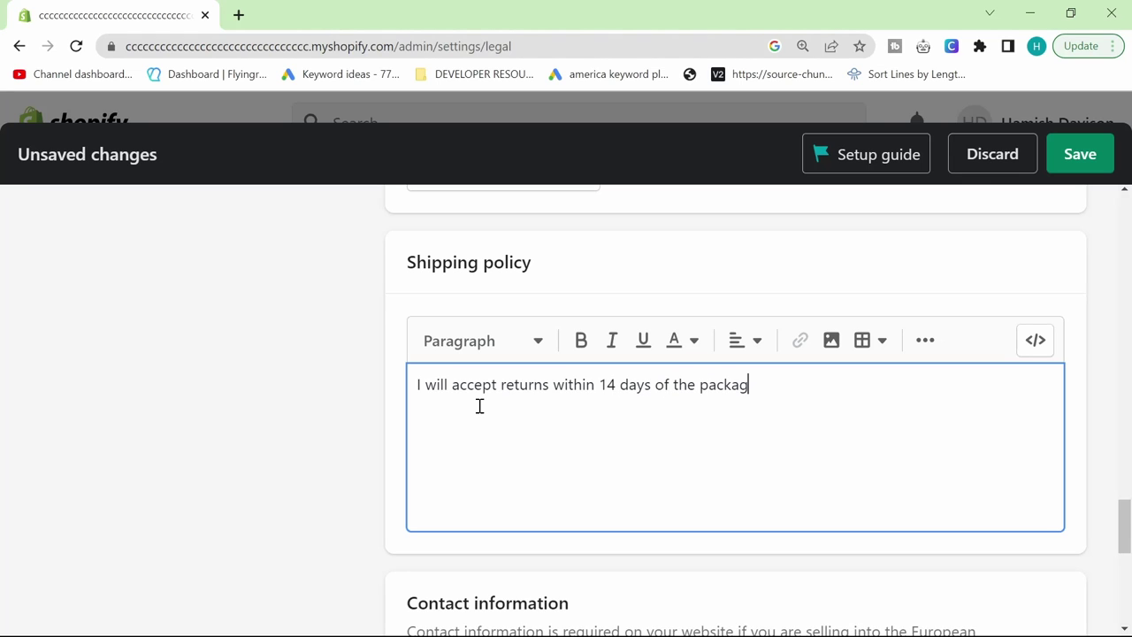
text(e arriving, hassle-free)
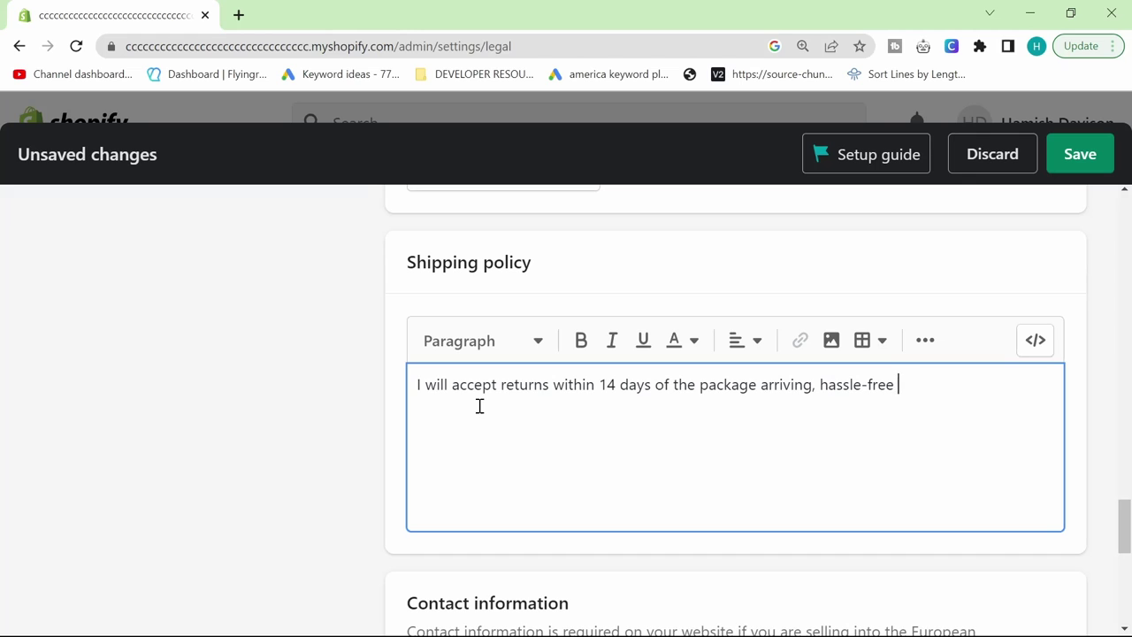
text( - label)
key(ctrl+BackSpace)
key(ctrl+BackSpace)
key(ctrl+BackSpace)
text(return label is in the box)
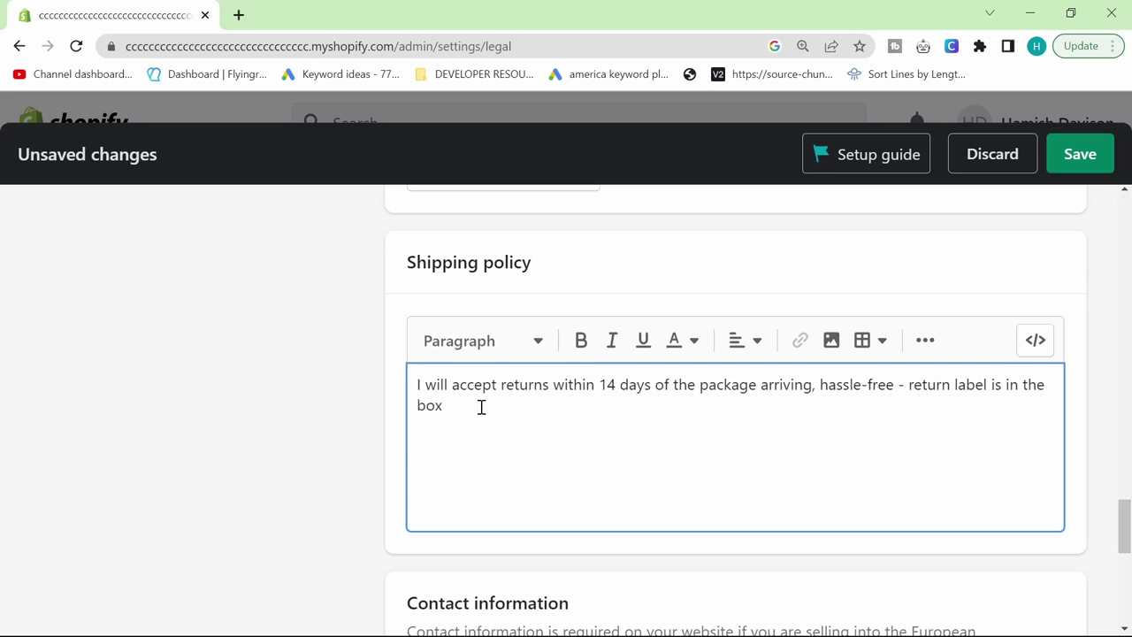
Create the contact information from its template and check its trade name, phone number and email lines
scroll(391, 467, down, 1)
scroll(387, 446, up, 1)
scroll(399, 369, down, 3)
scroll(380, 371, down, 1)
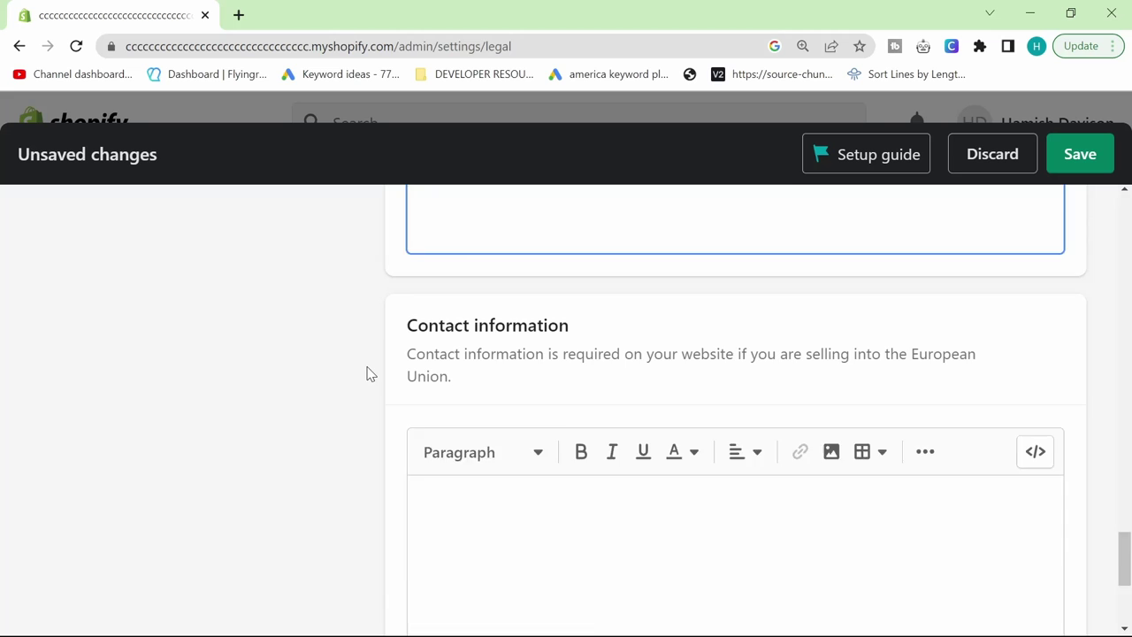
scroll(336, 532, up, 1)
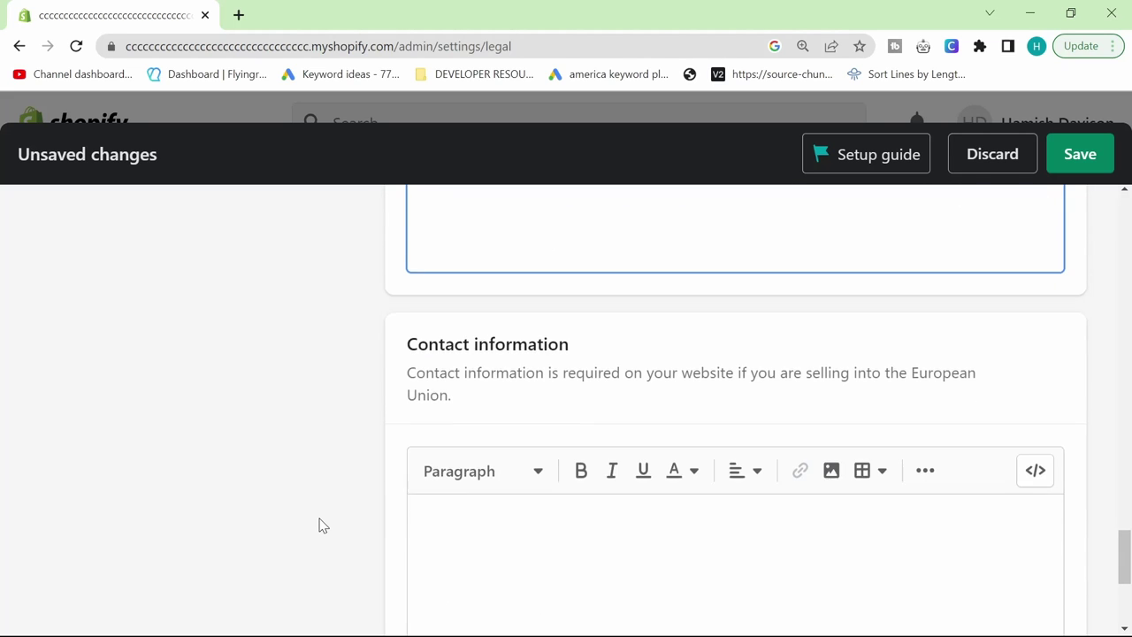
scroll(339, 525, down, 3)
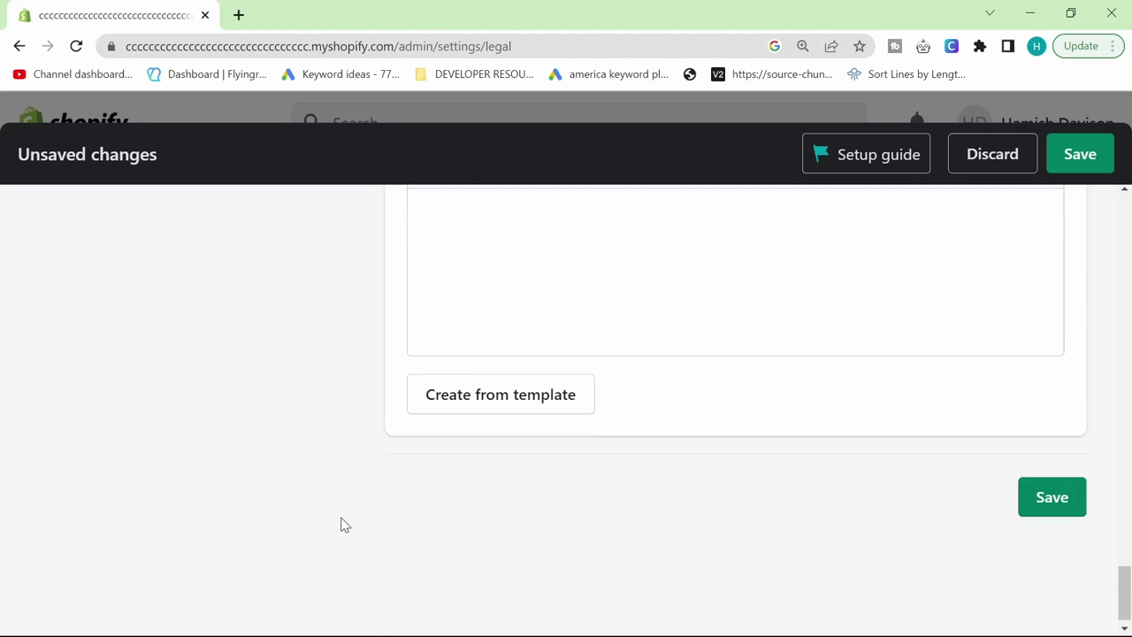
scroll(345, 525, up, 2)
click(518, 559)
scroll(389, 518, up, 8)
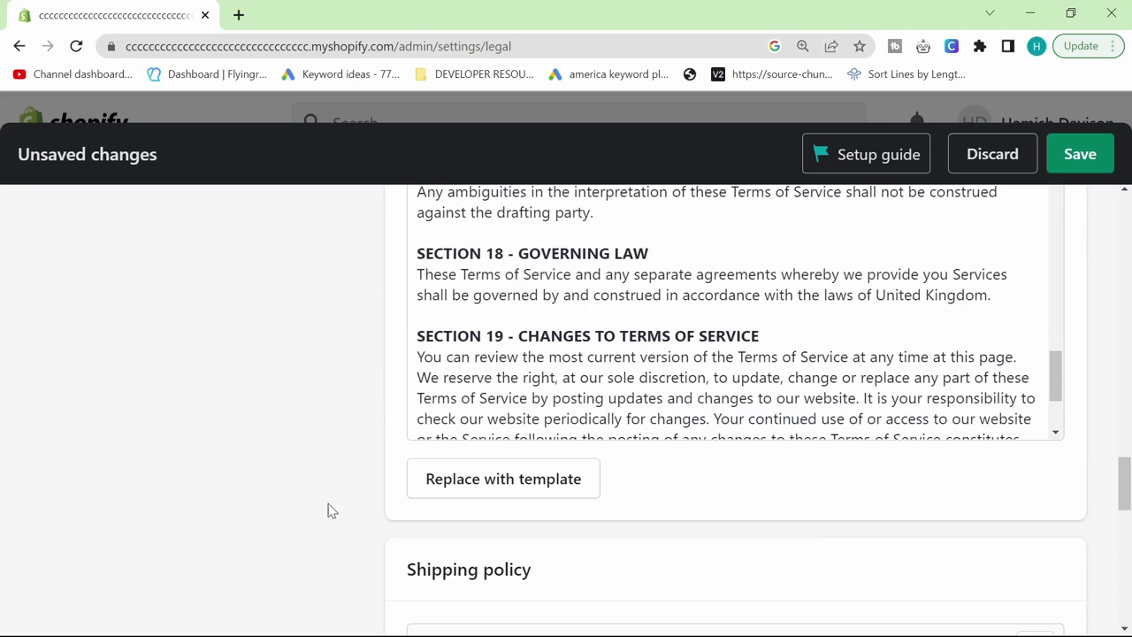
scroll(322, 496, down, 1)
scroll(306, 449, down, 5)
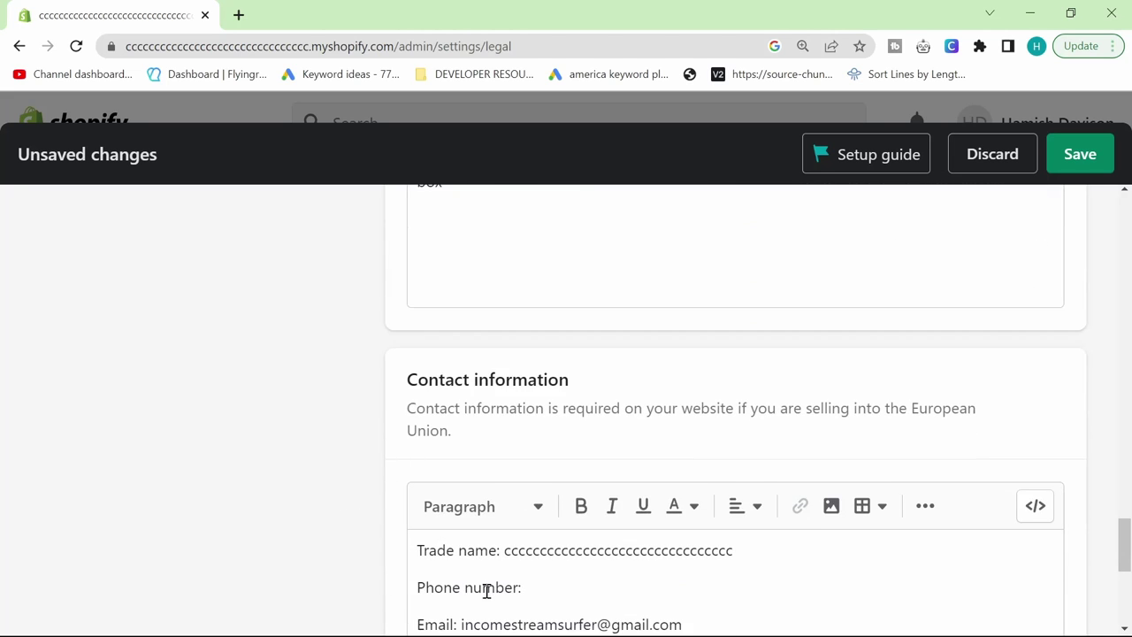
drag(731, 622, 386, 538)
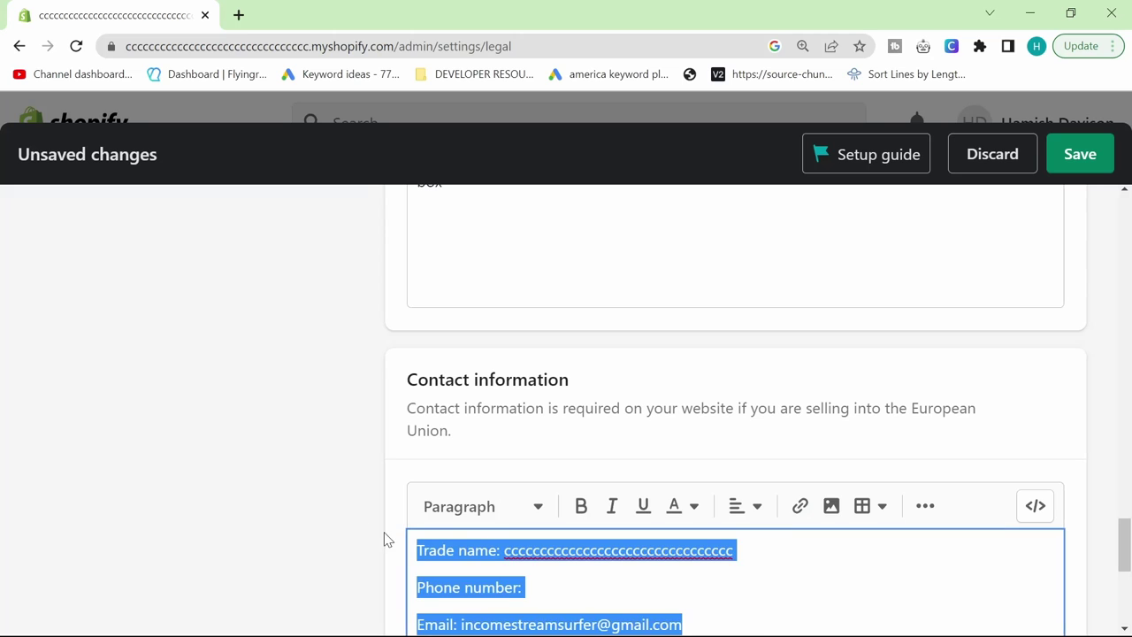
click(316, 506)
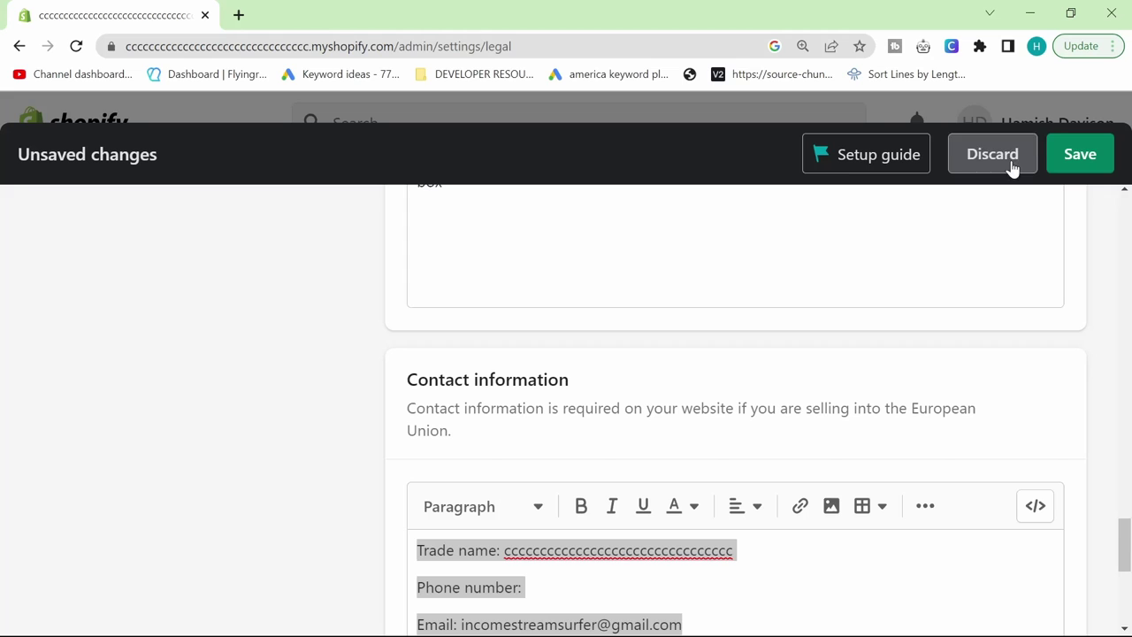
Save the store policies and close the settings to return to the admin home page
click(1080, 155)
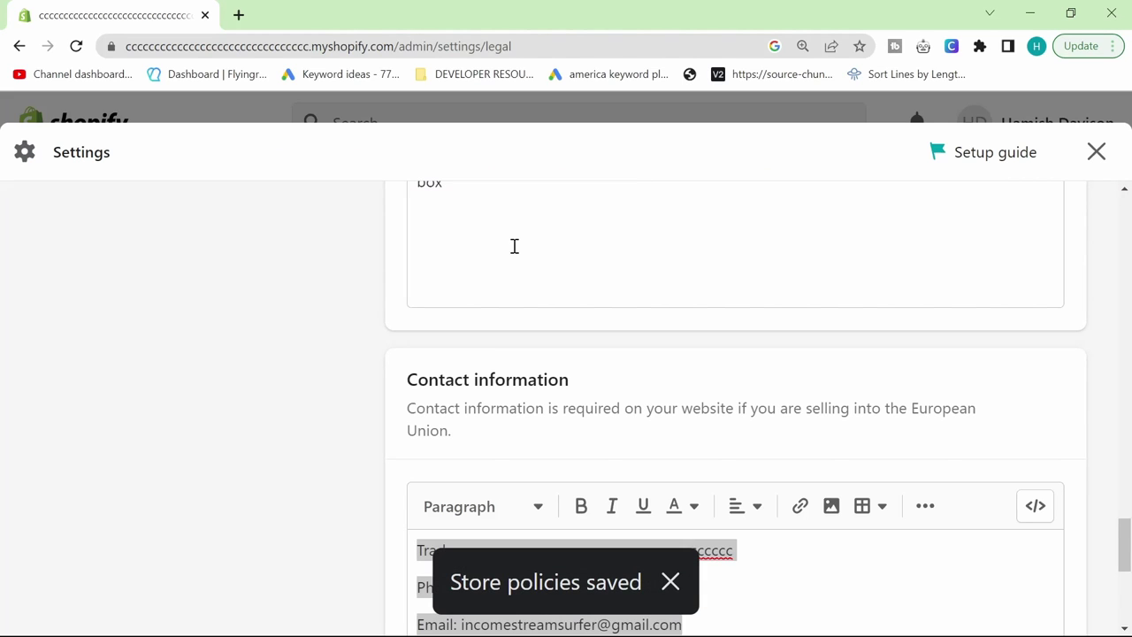
click(1095, 152)
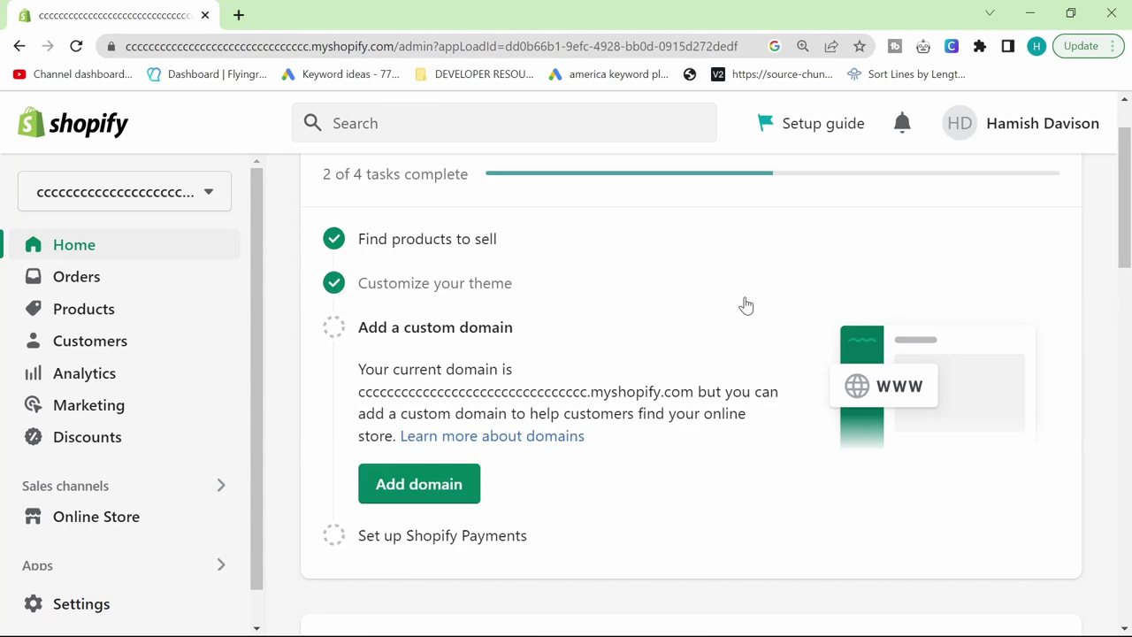
Open the live preview of the online store and examine the home page down to the Quick links and Info columns of its footer
scroll(746, 305, down, 2)
click(95, 516)
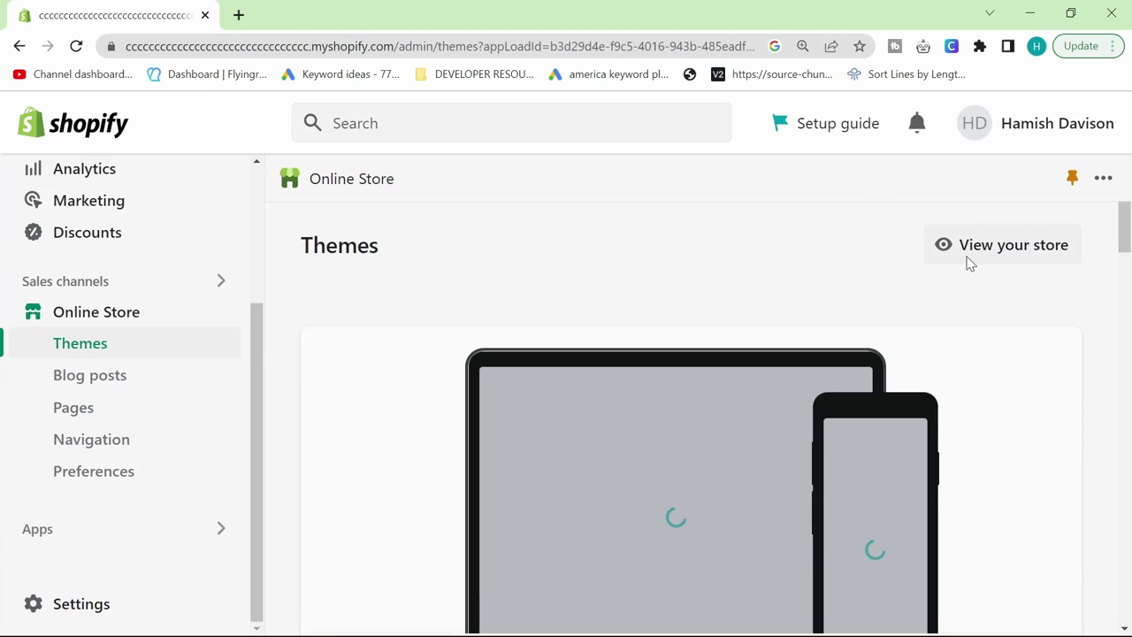
click(969, 256)
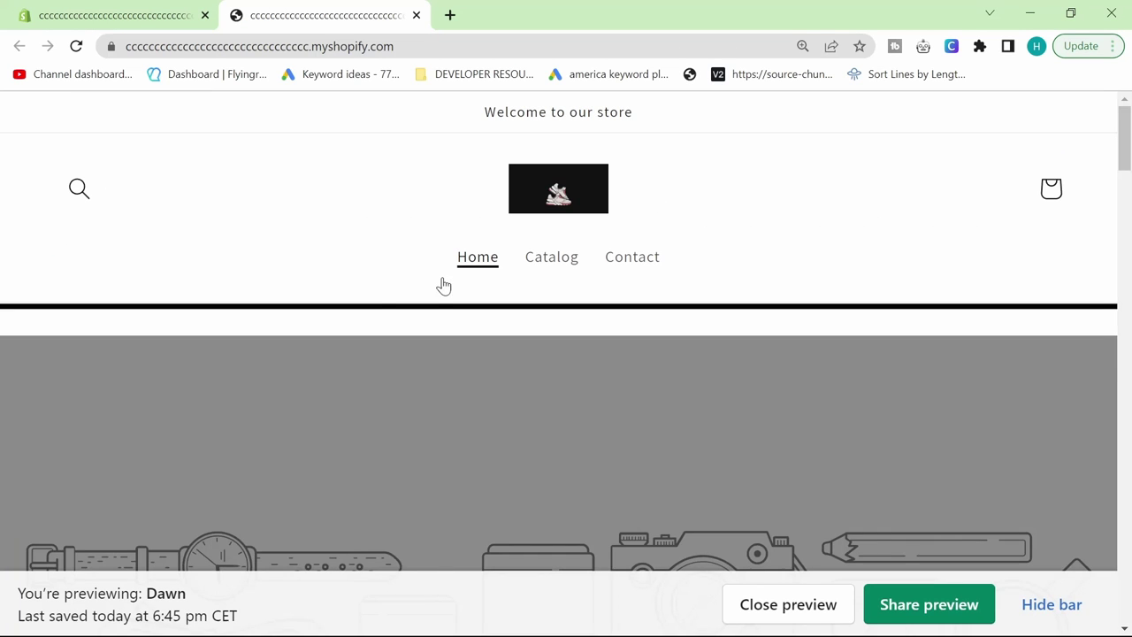
scroll(361, 316, down, 20)
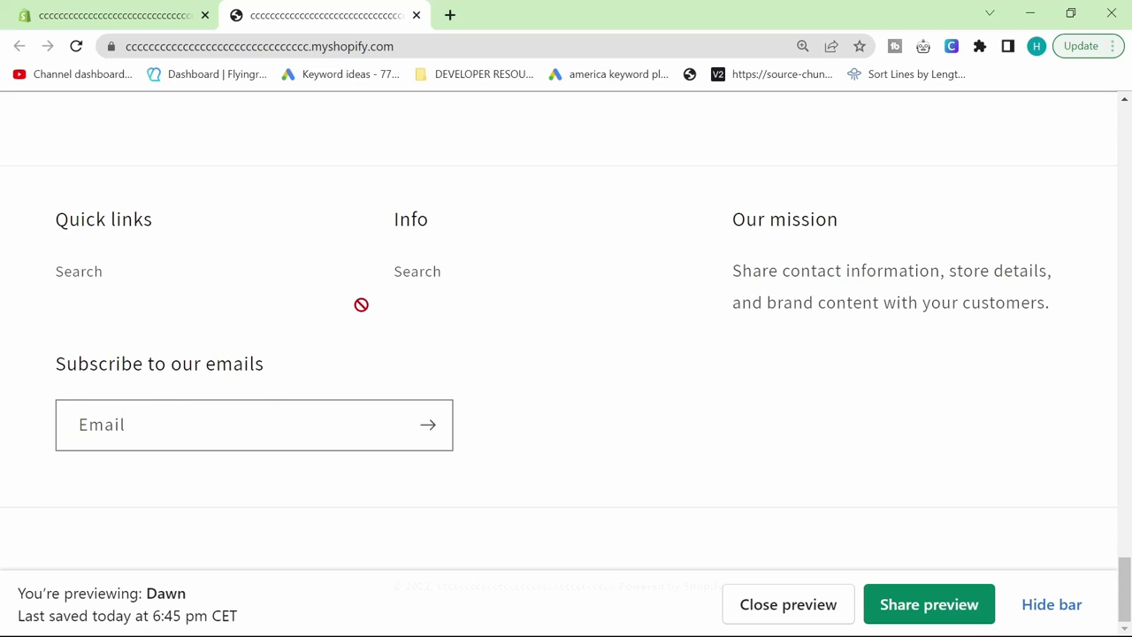
scroll(362, 310, up, 3)
scroll(361, 310, down, 3)
scroll(628, 96, up, 6)
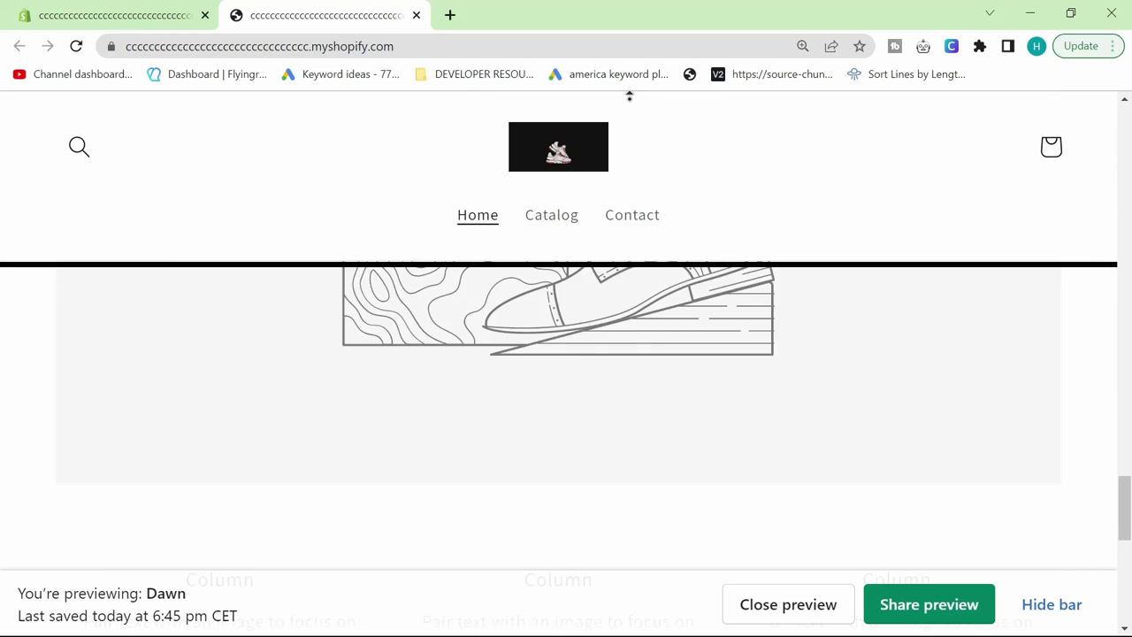
scroll(629, 95, up, 10)
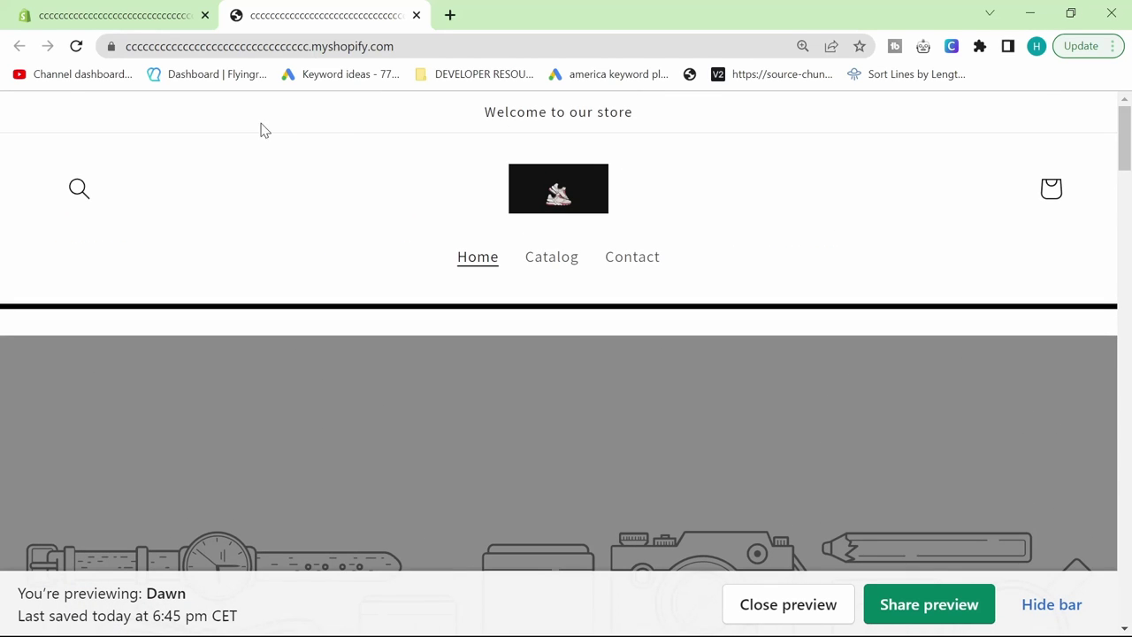
scroll(292, 182, down, 12)
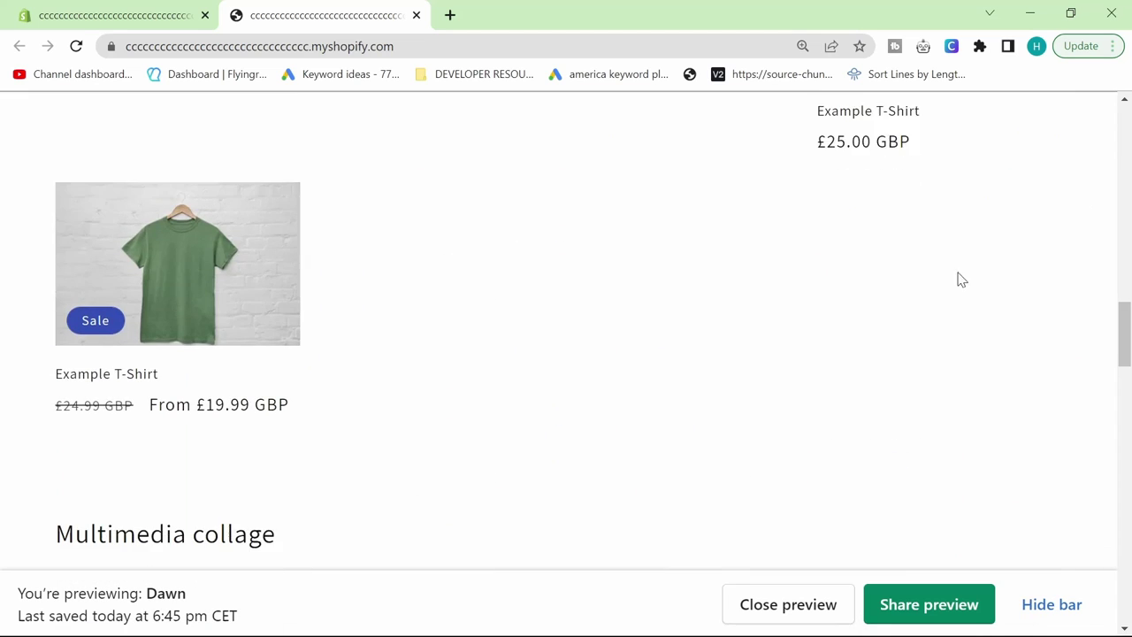
drag(1121, 331, 1123, 570)
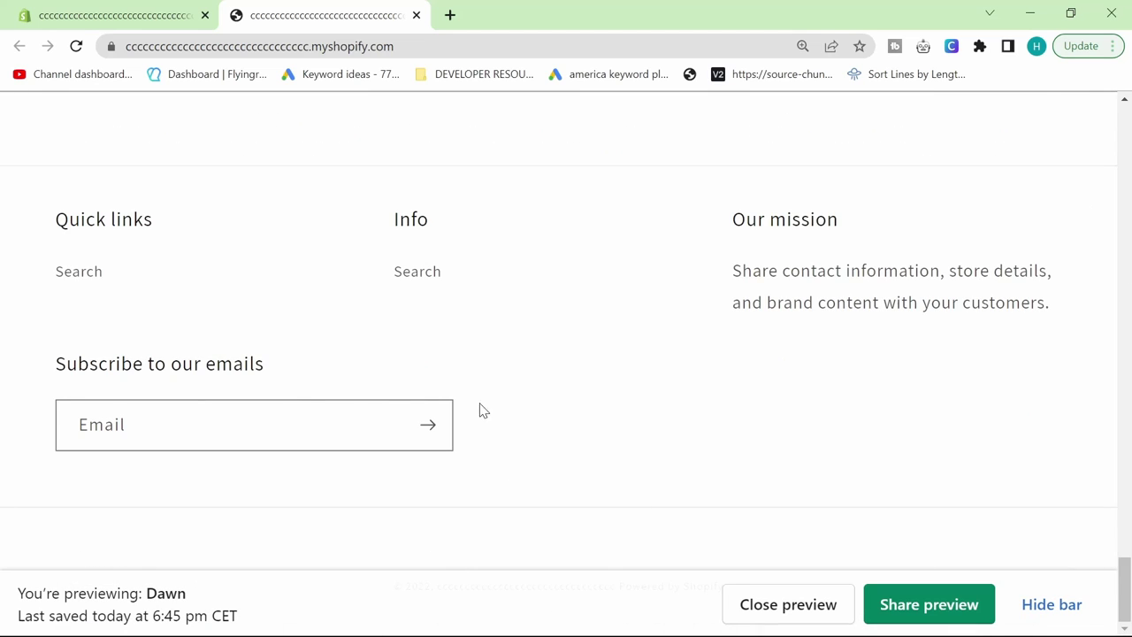
drag(482, 409, 13, 278)
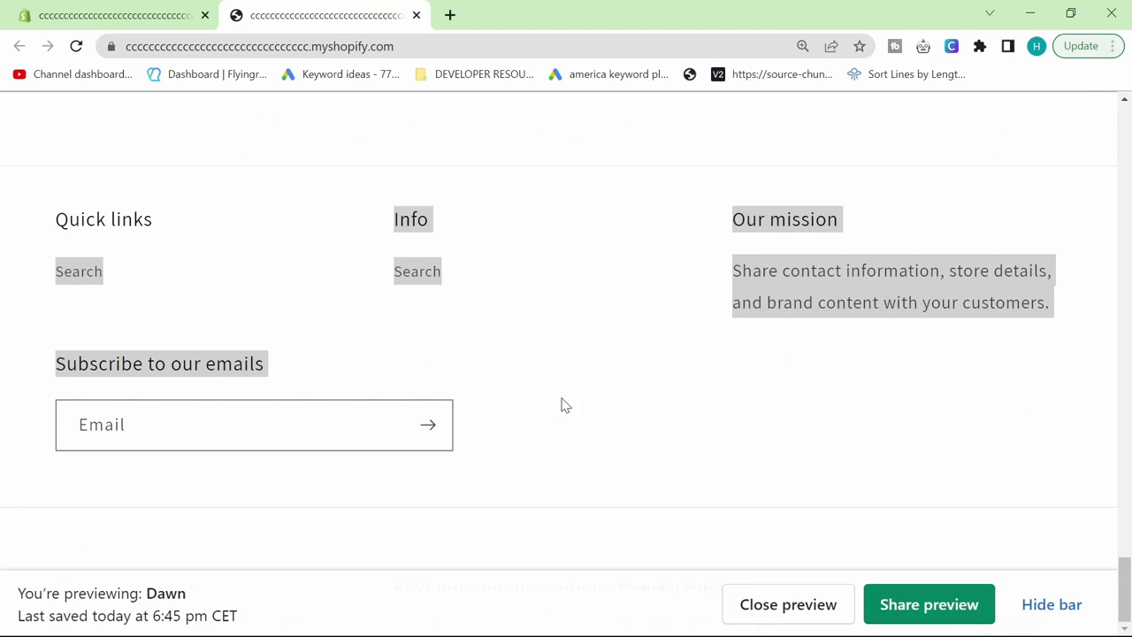
Return to the store admin, open the Footer menu in the online store's navigation and start a new menu item
click(124, 9)
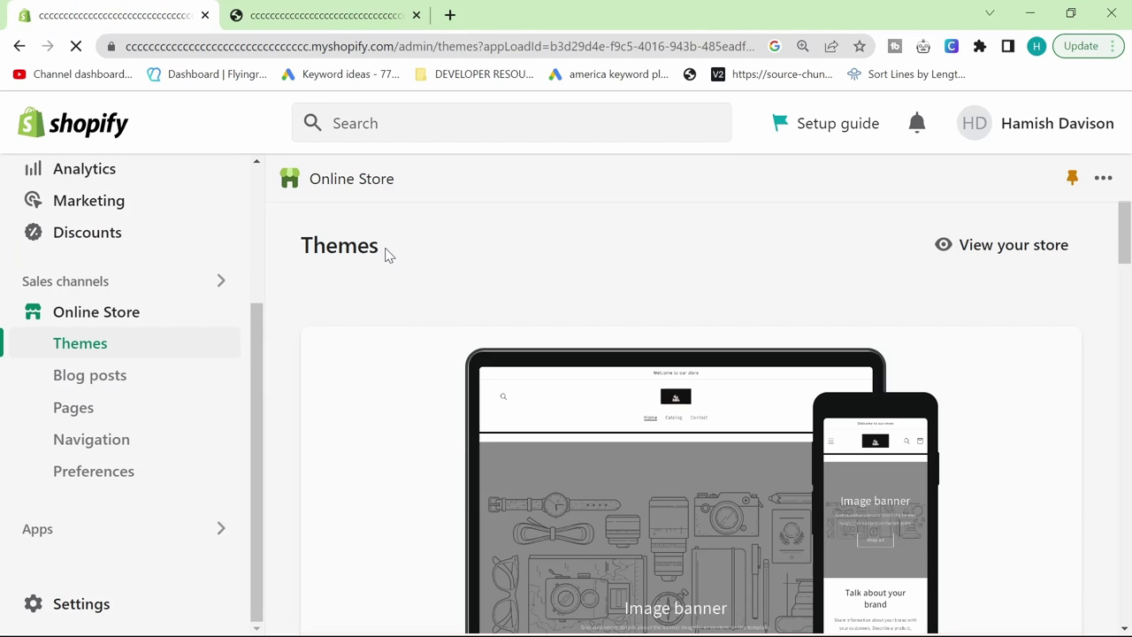
click(115, 442)
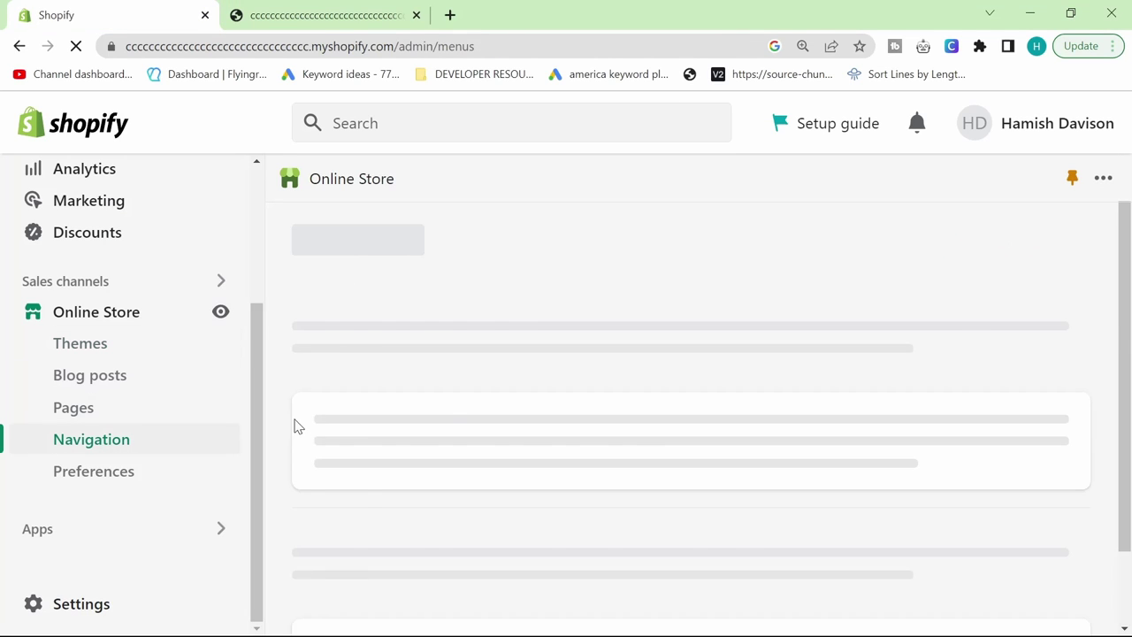
scroll(530, 416, down, 4)
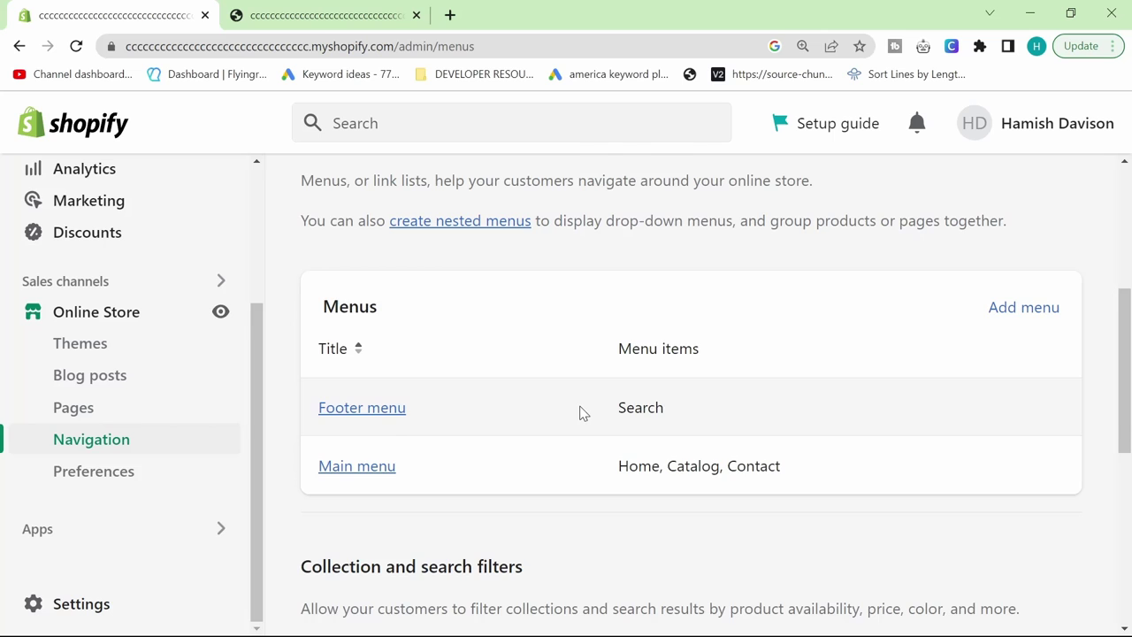
click(386, 412)
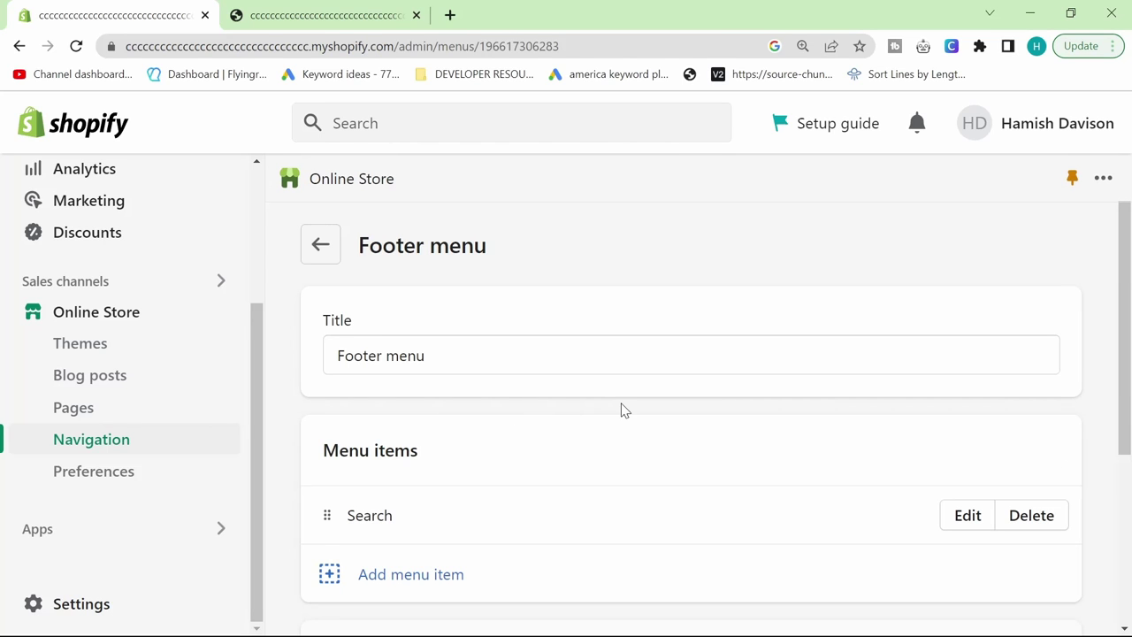
scroll(621, 410, down, 1)
click(446, 488)
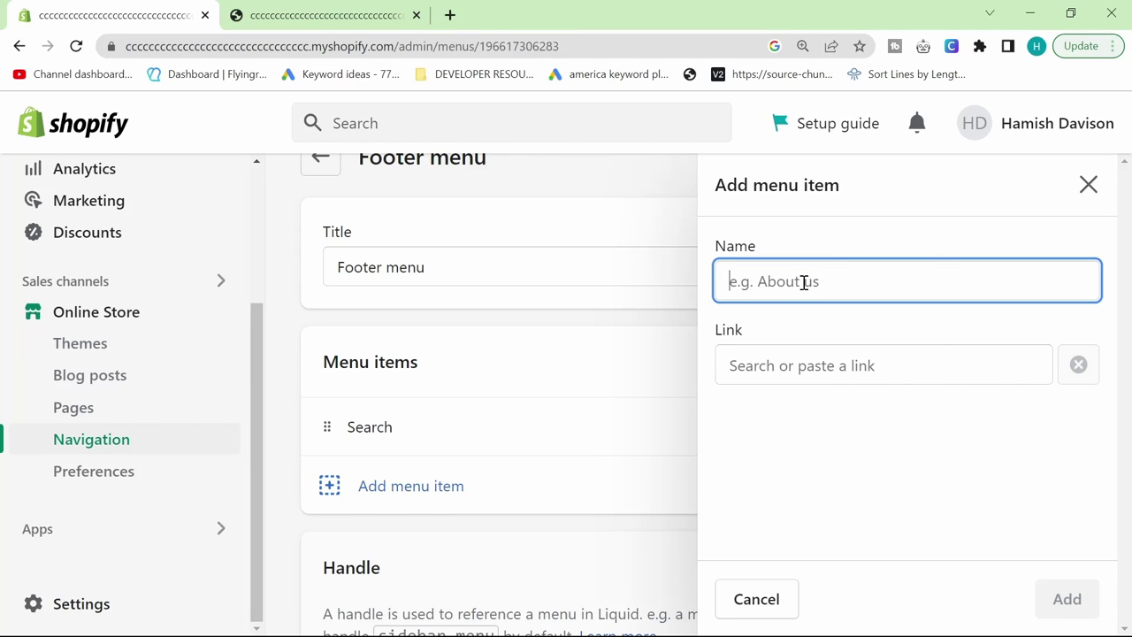
text(Policies)
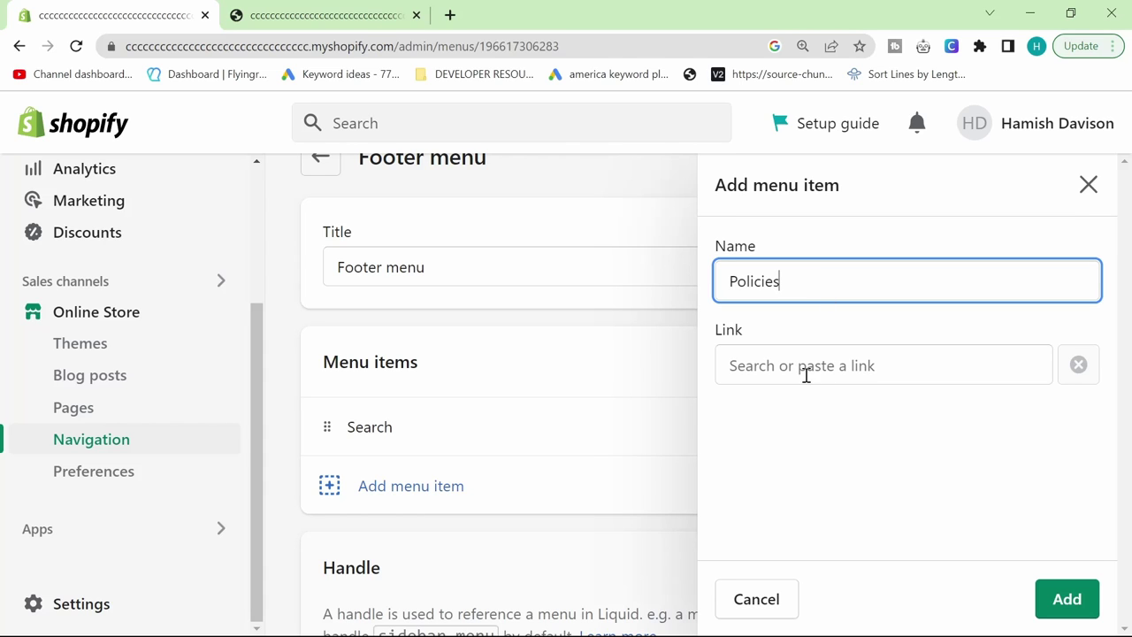
drag(818, 292, 605, 278)
key(BackSpace)
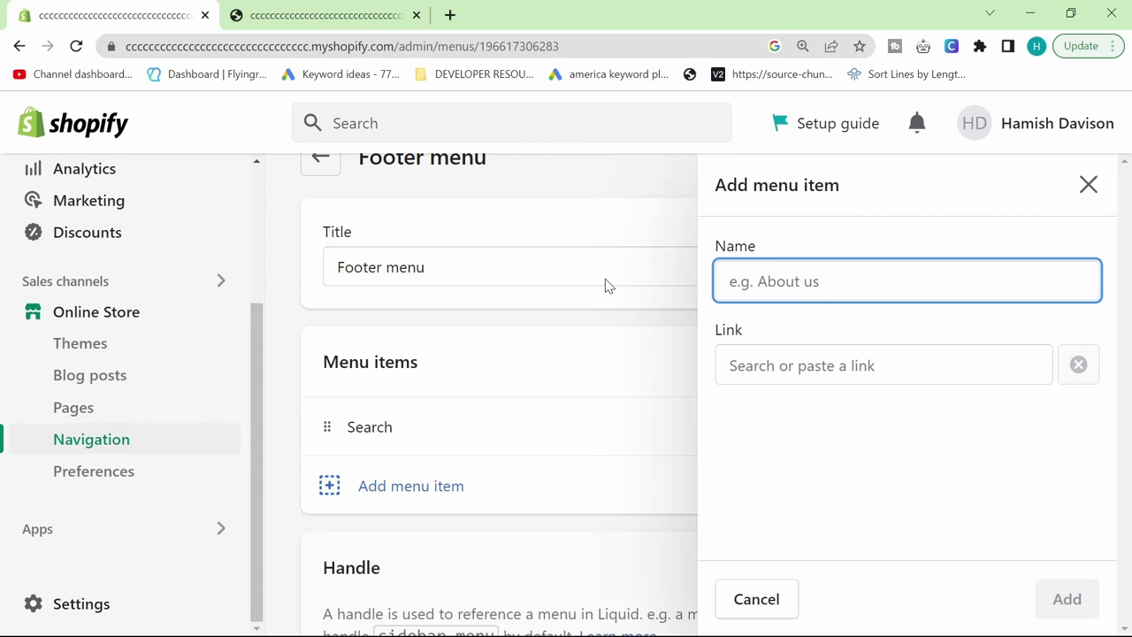
Add a footer menu item linked to the Contact Information policy, keeping its suggested name
click(743, 371)
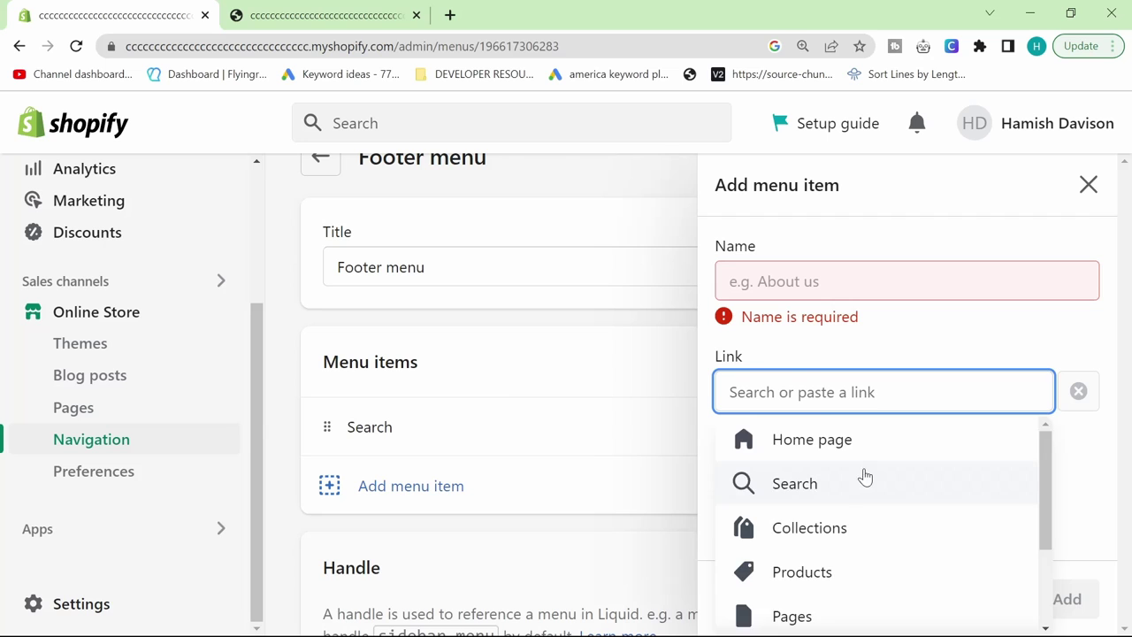
scroll(871, 523, down, 2)
click(783, 613)
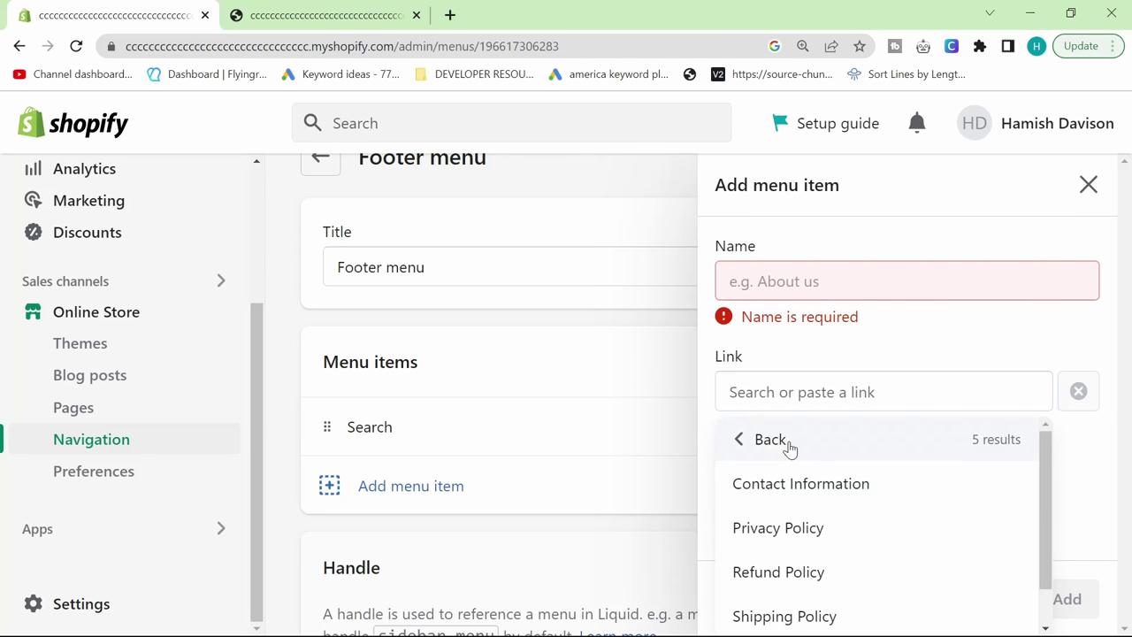
click(775, 487)
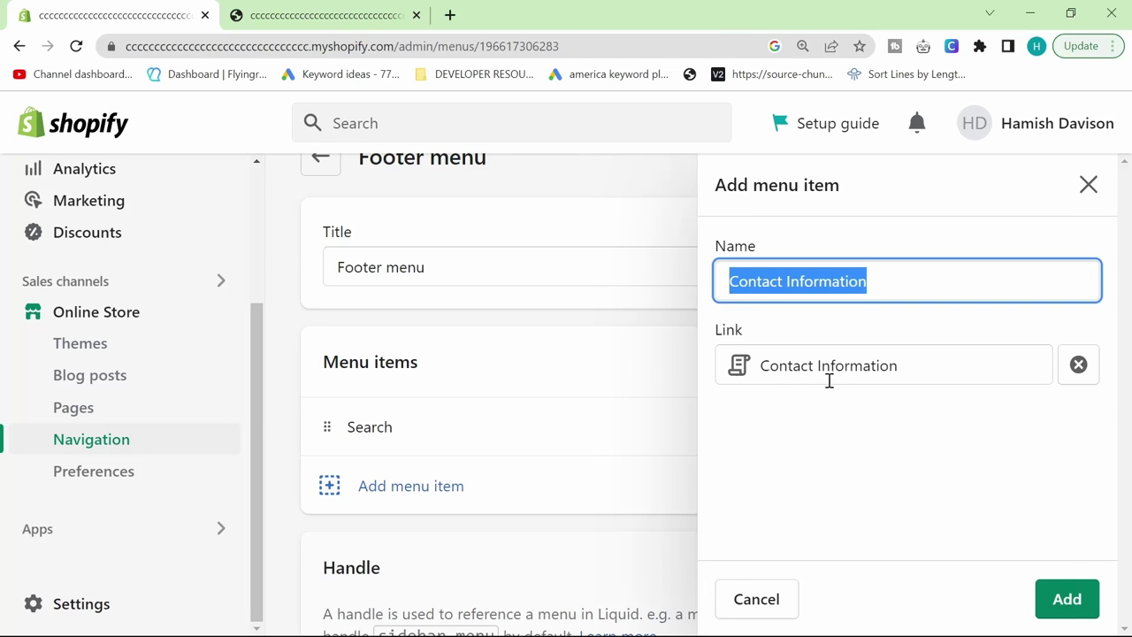
click(1066, 598)
Add another footer menu item linked to the Privacy Policy, keeping its suggested name
scroll(554, 536, down, 2)
click(428, 371)
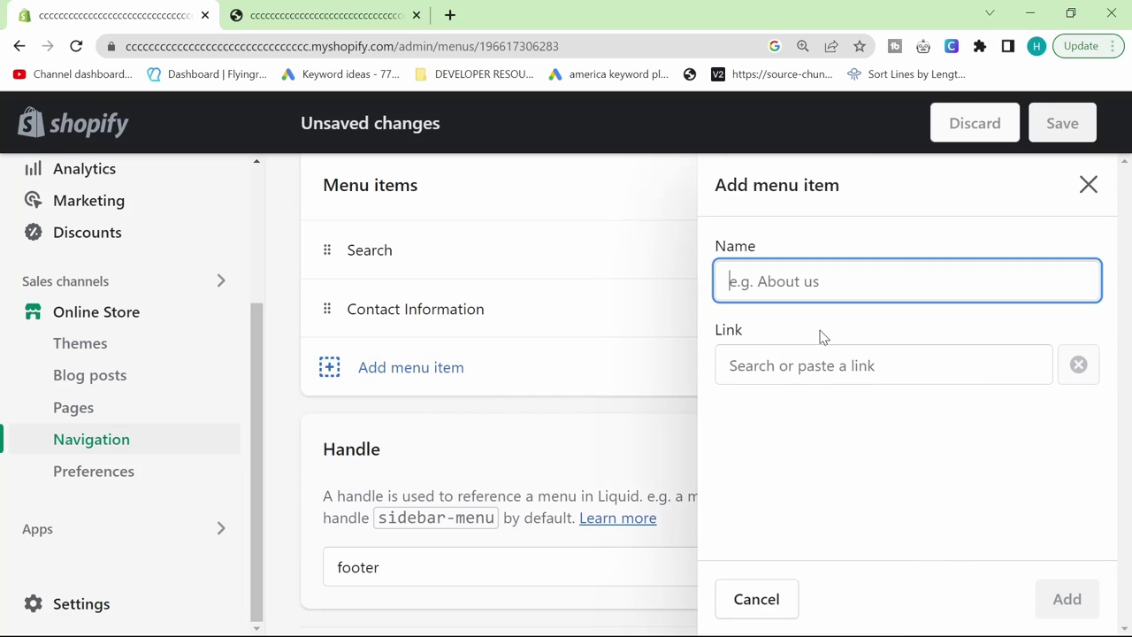
click(798, 351)
scroll(846, 565, down, 2)
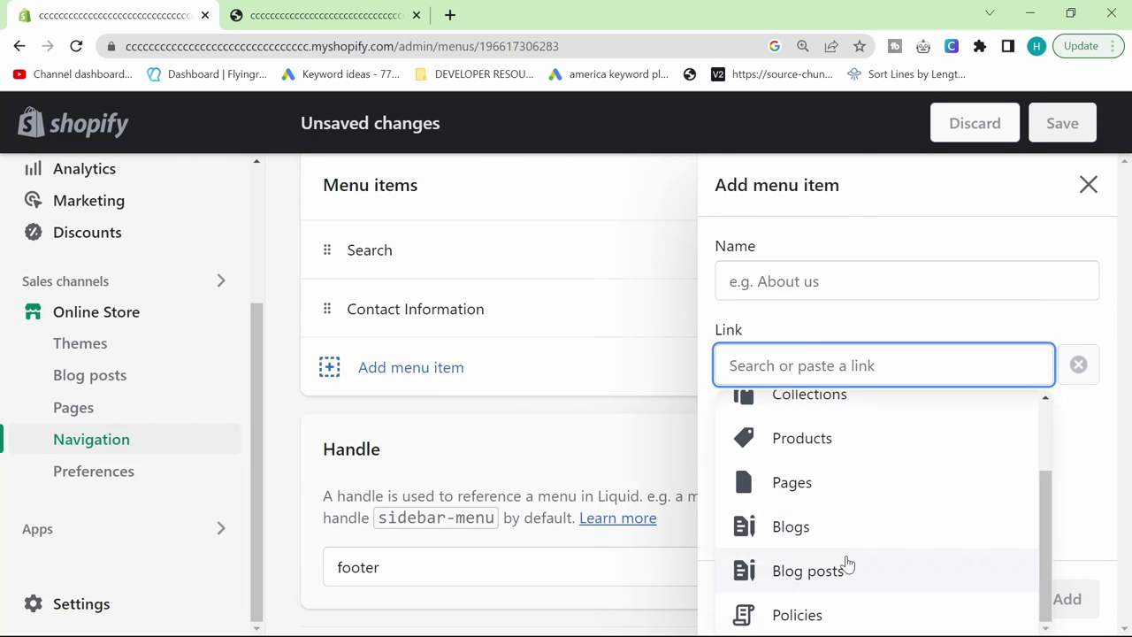
click(814, 616)
click(806, 513)
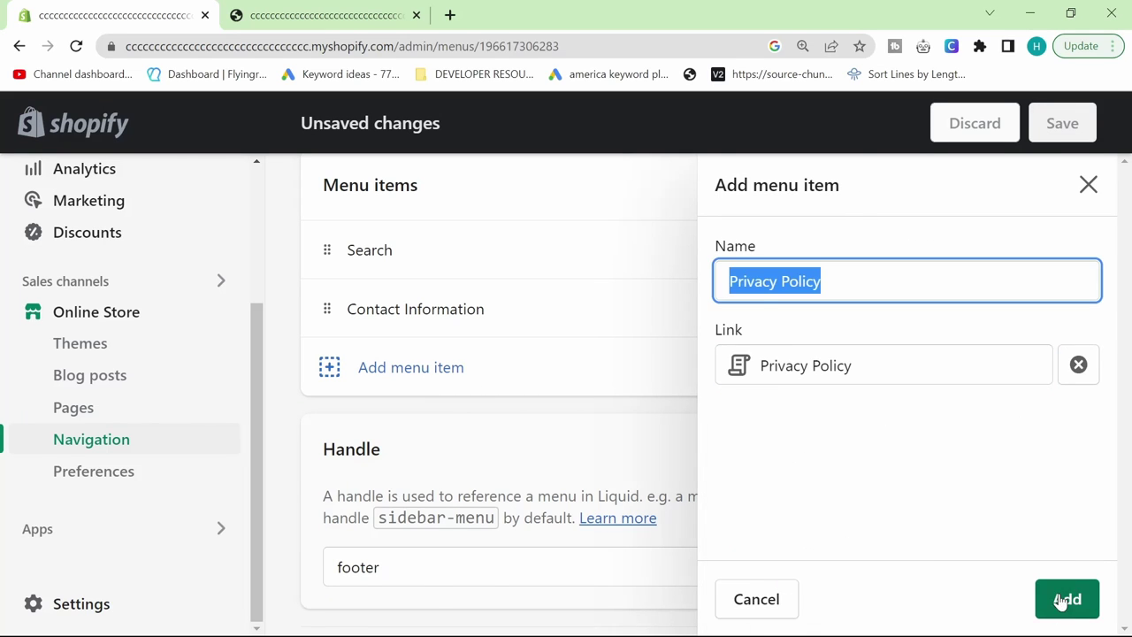
click(1066, 598)
Add a footer menu item linked to the Refund Policy and save the menu changes
click(414, 430)
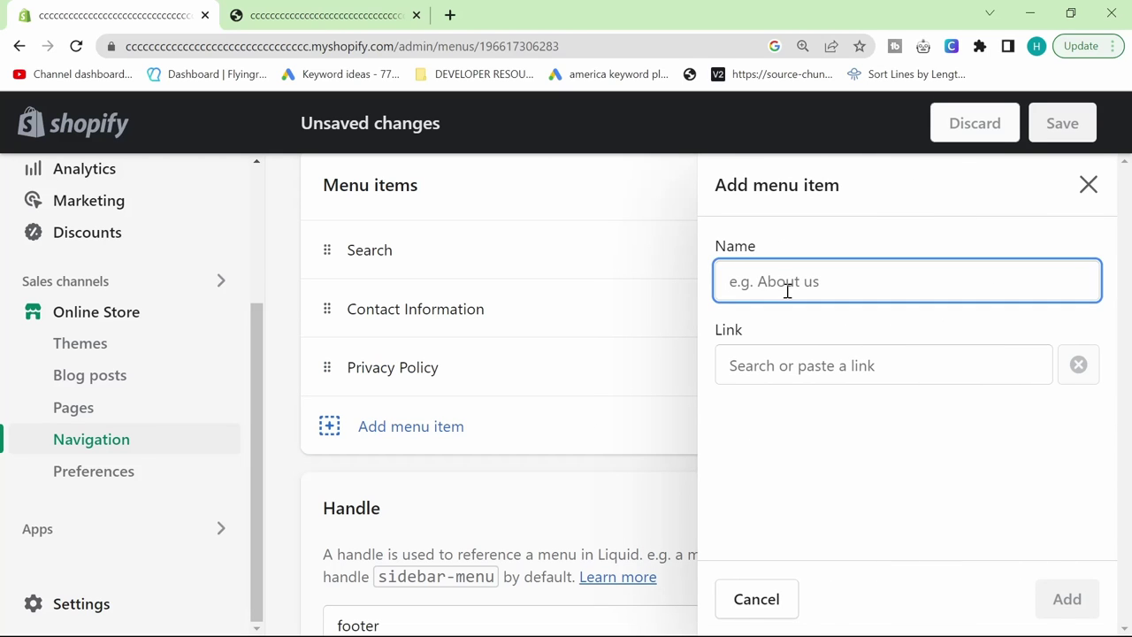
click(809, 365)
scroll(846, 560, down, 2)
click(816, 612)
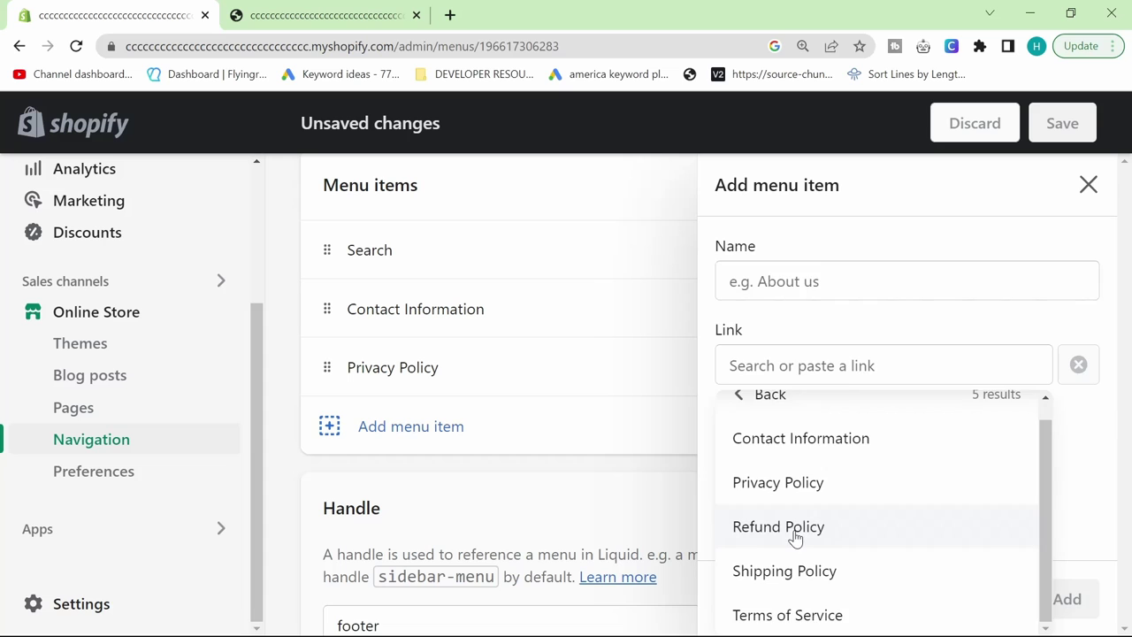
click(795, 528)
click(1047, 595)
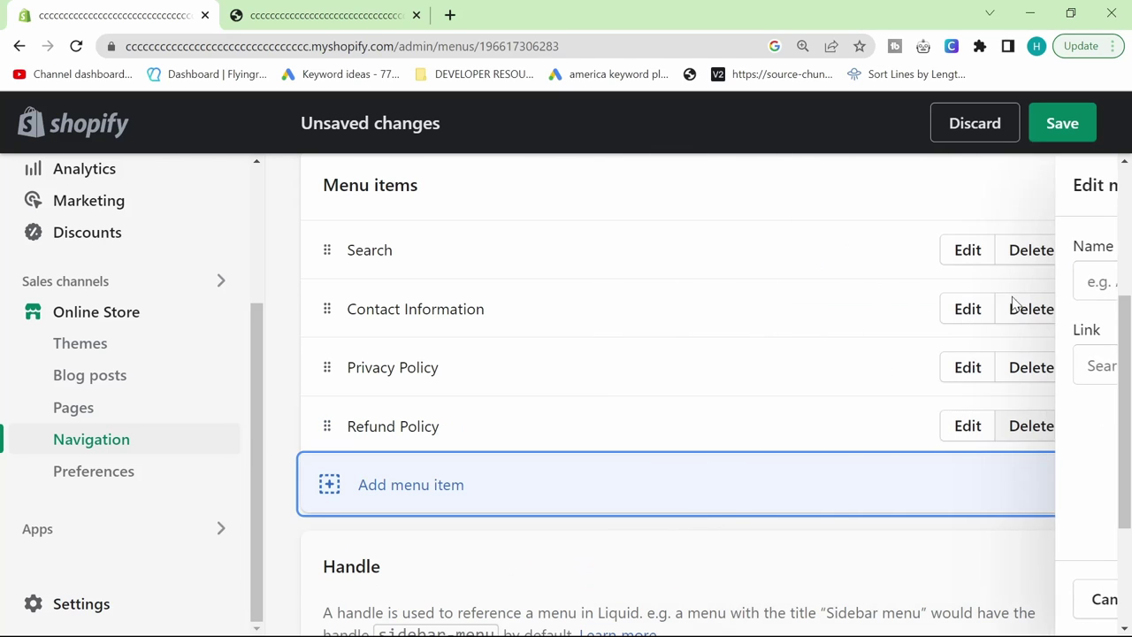
click(1050, 130)
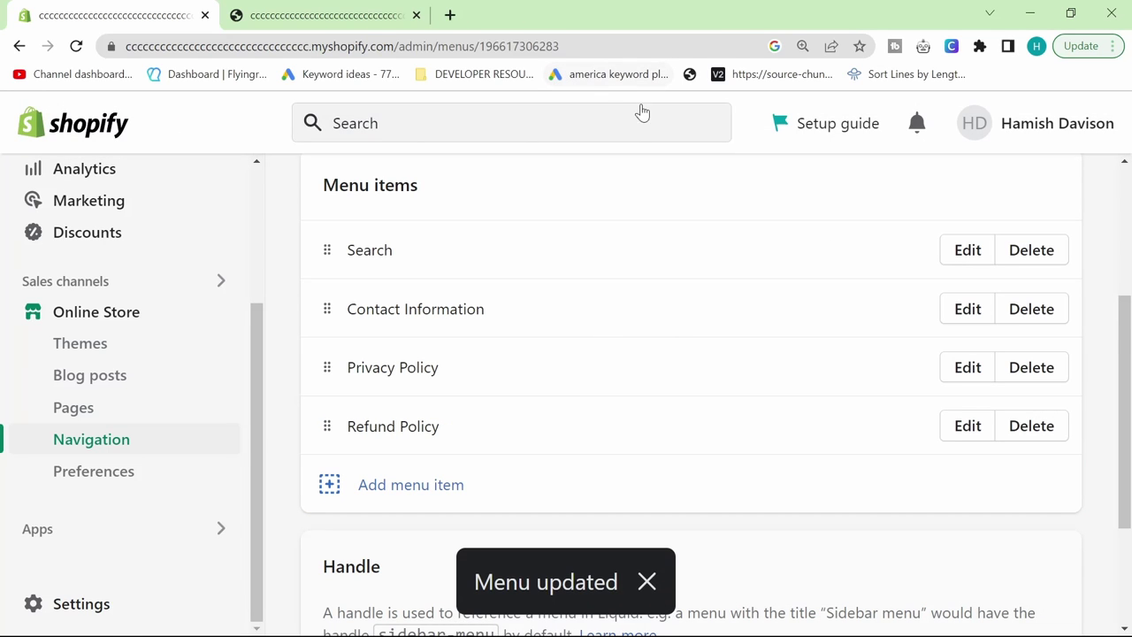
Reload the store preview and check the policy links under Quick links and Info in the footer
click(291, 9)
key(F5)
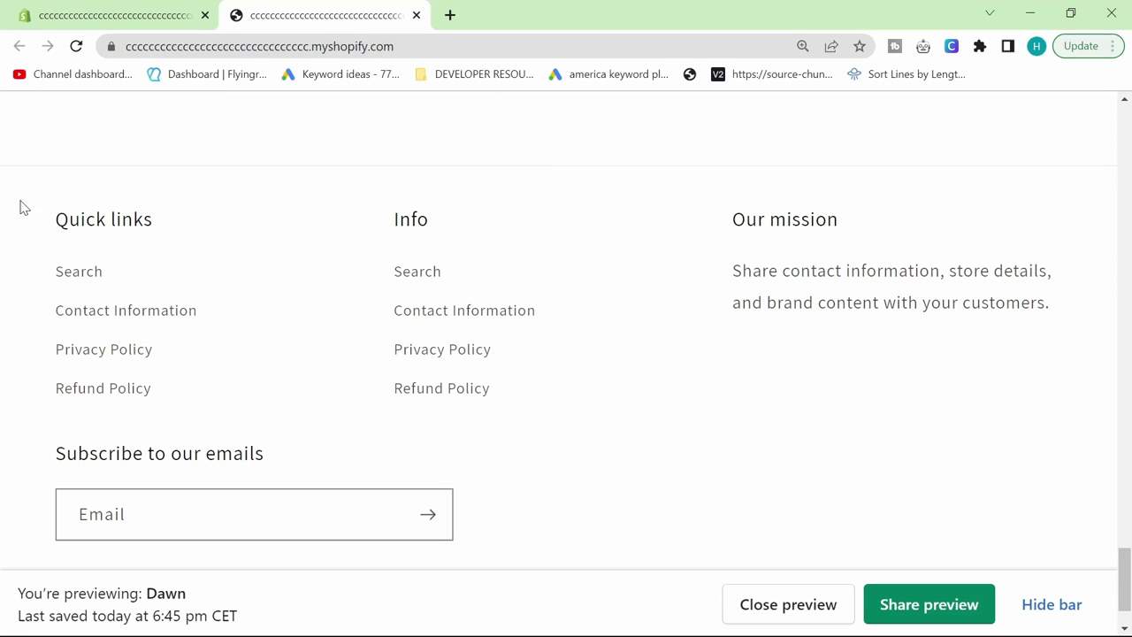
drag(23, 207, 237, 400)
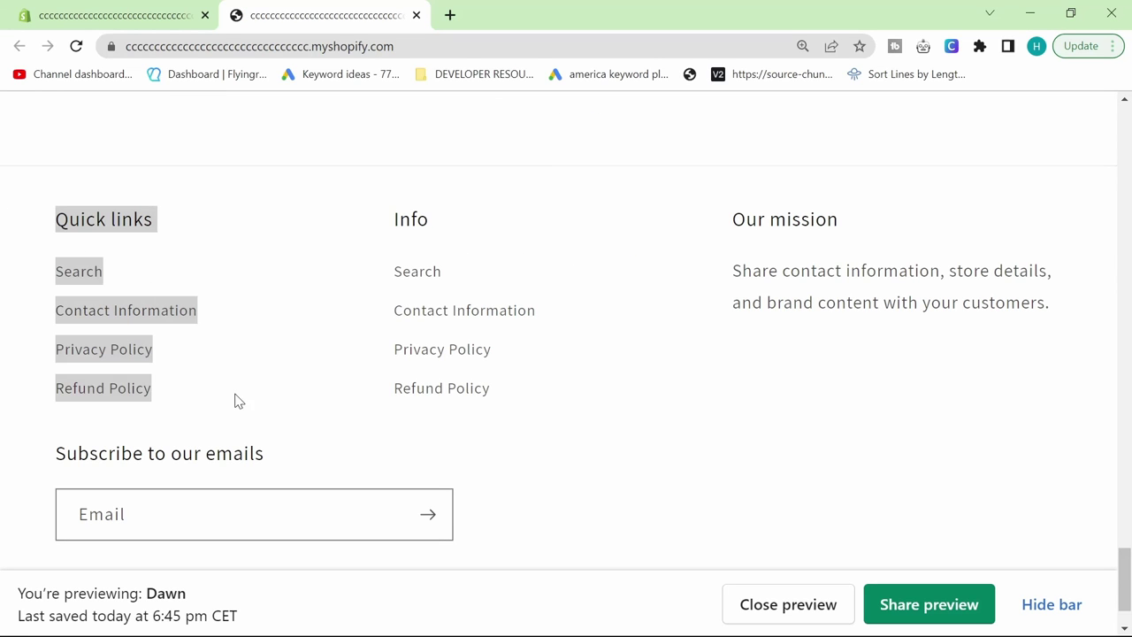
click(213, 352)
scroll(216, 368, up, 10)
scroll(222, 364, up, 10)
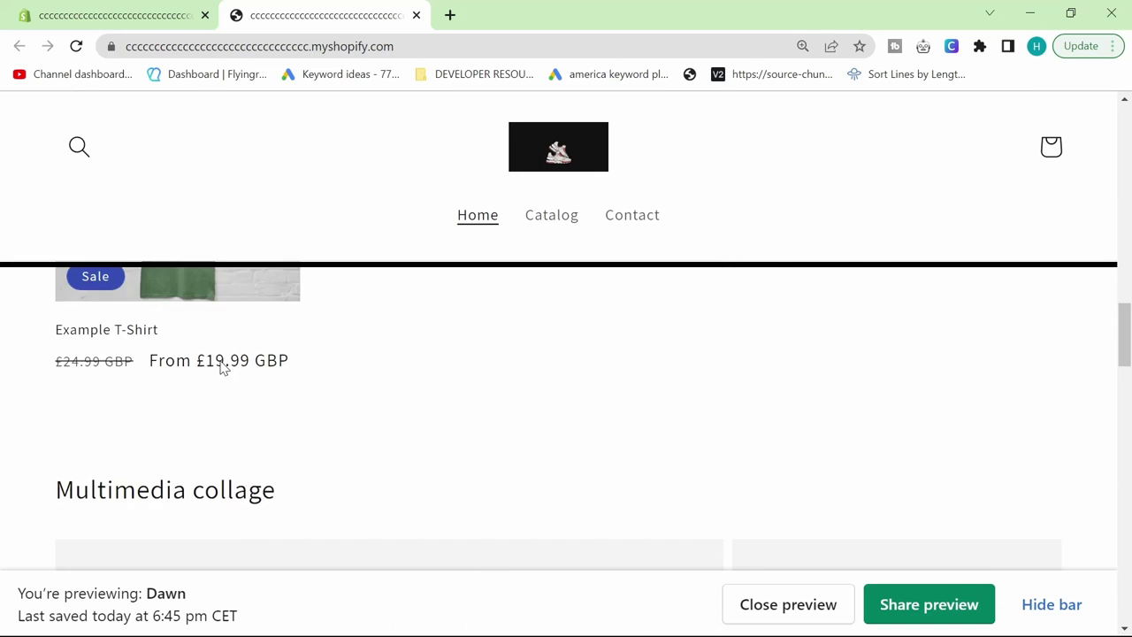
scroll(349, 383, down, 4)
scroll(367, 424, down, 10)
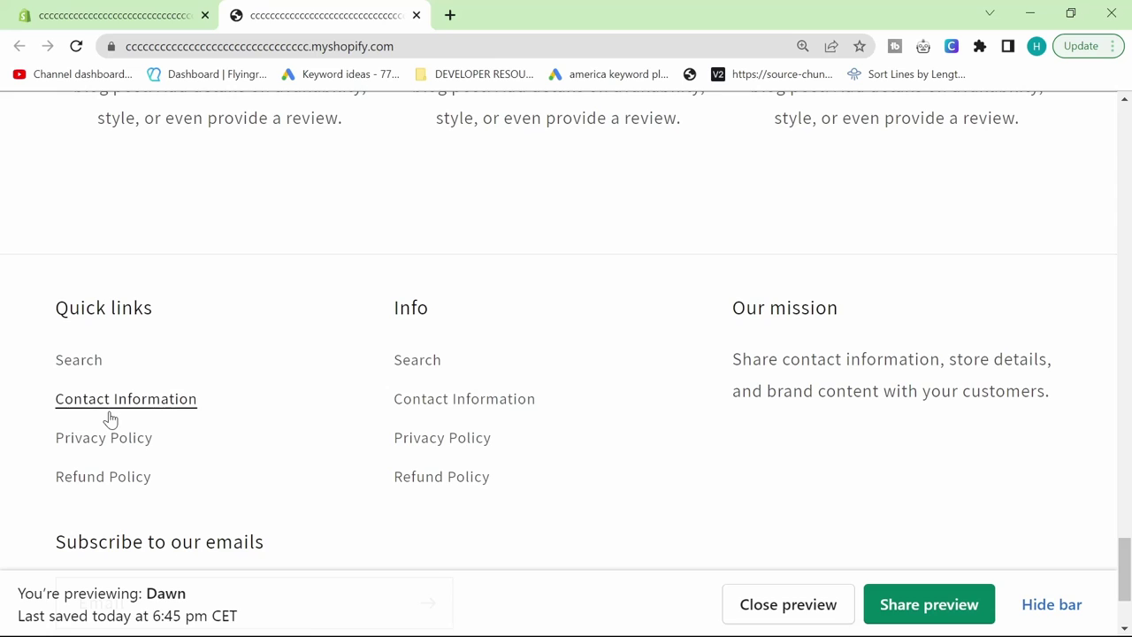
Return to the footer menu in the admin and nest the Refund Policy item under Contact Information
click(132, 18)
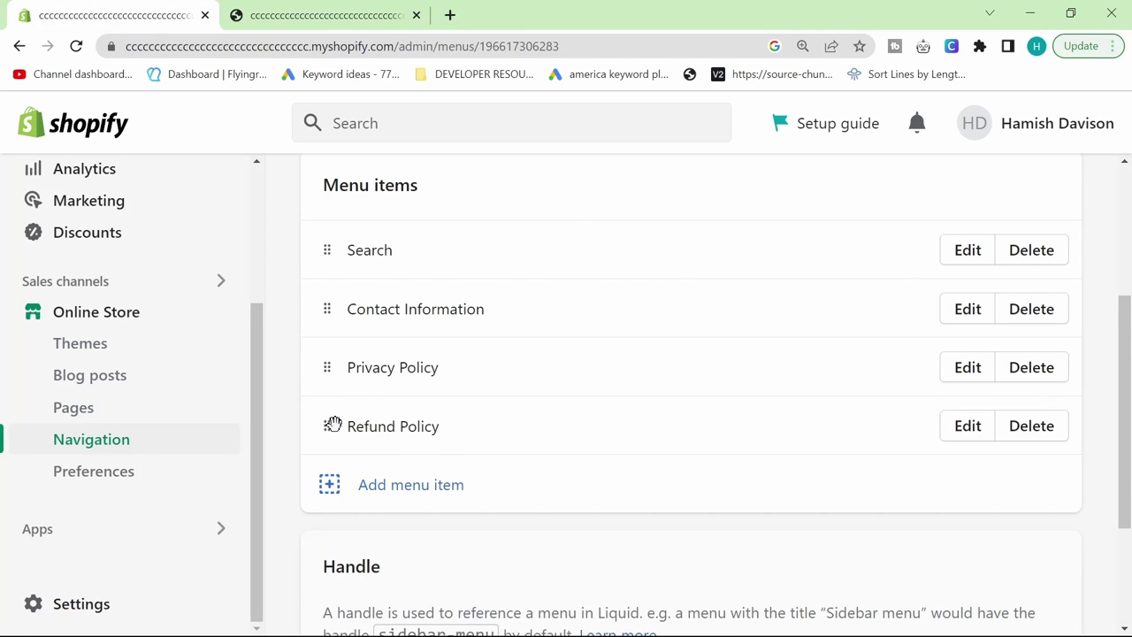
drag(329, 426, 389, 452)
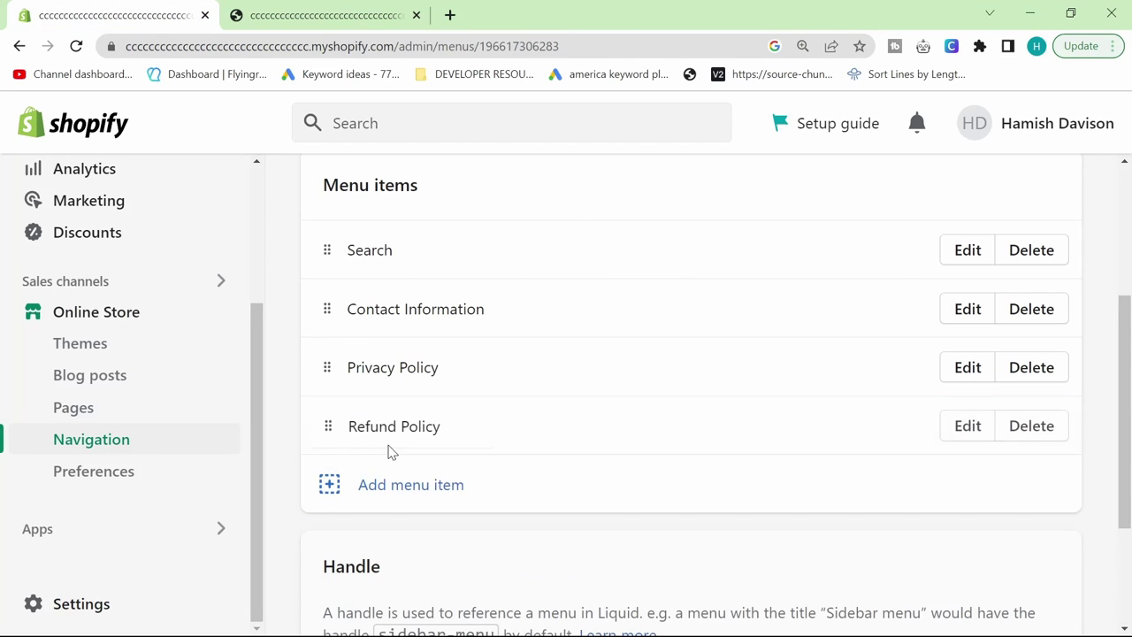
drag(326, 425, 355, 375)
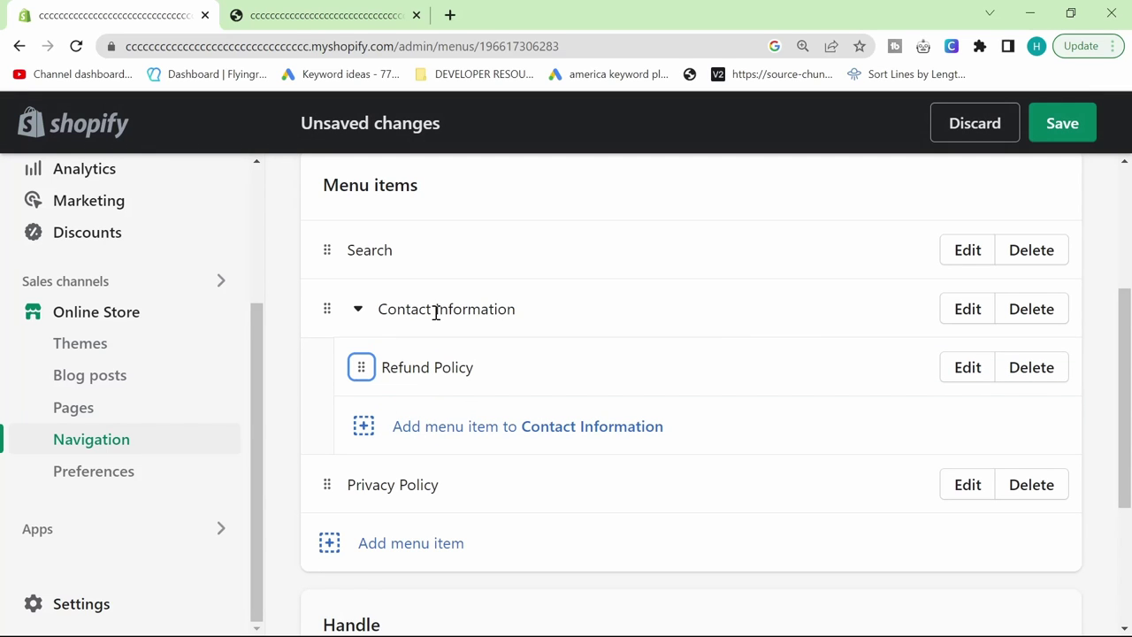
Remove the Contact Information item with its nested Refund Policy and the Privacy Policy item from the footer menu
click(1029, 313)
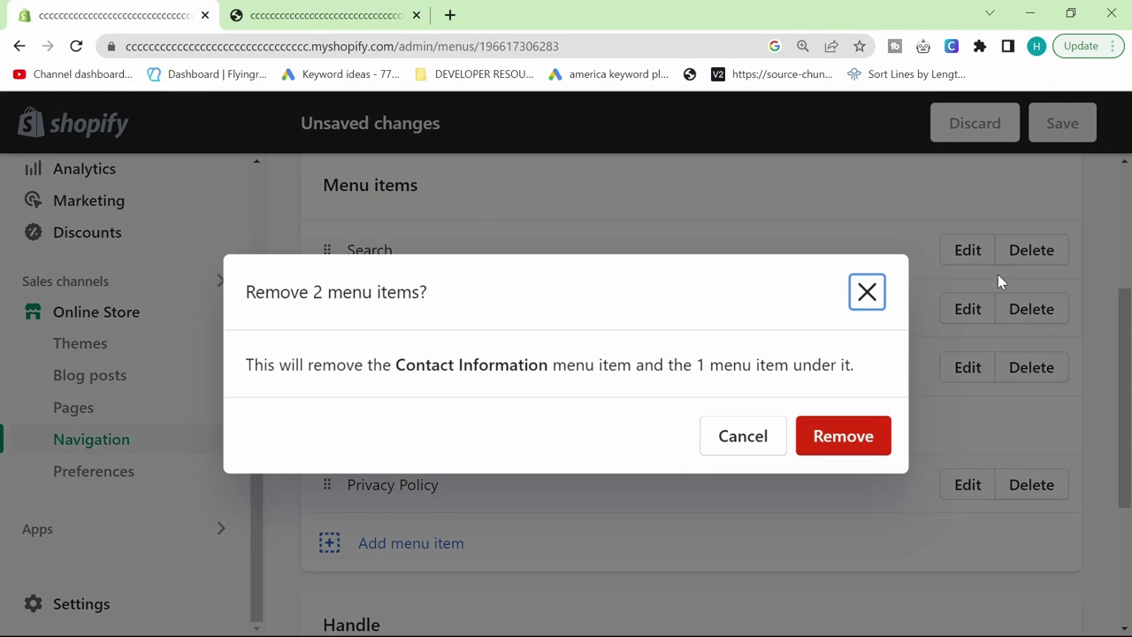
click(843, 435)
click(1026, 308)
click(860, 439)
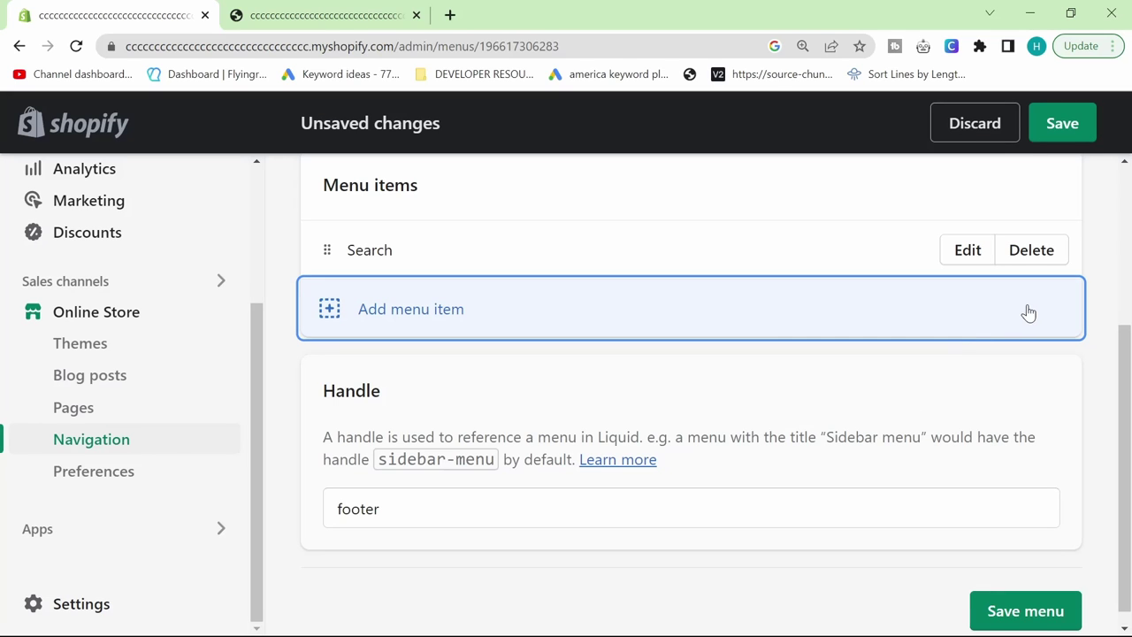
Add a footer menu item named Policies that links to the Privacy Policy
click(482, 318)
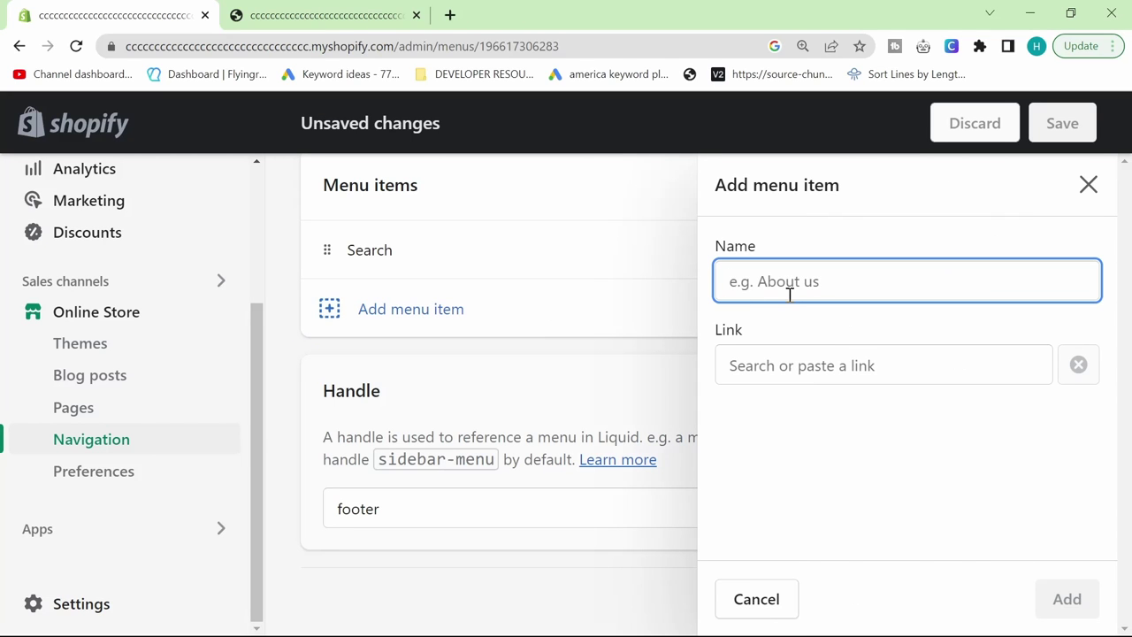
text(Policies)
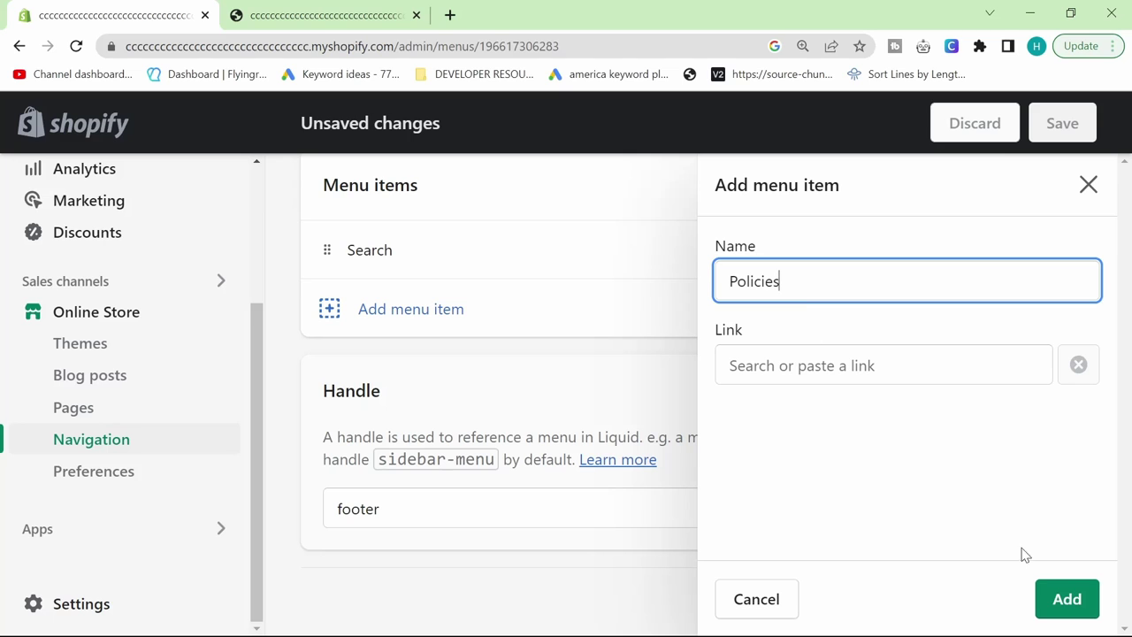
click(1079, 607)
click(883, 364)
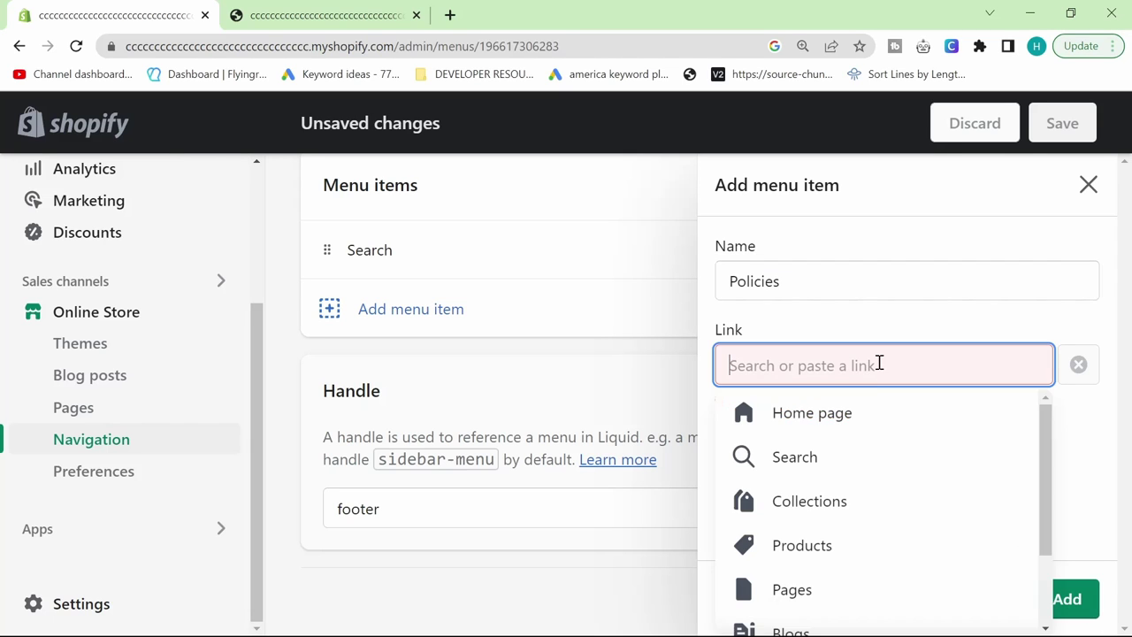
scroll(800, 606, down, 1)
click(799, 611)
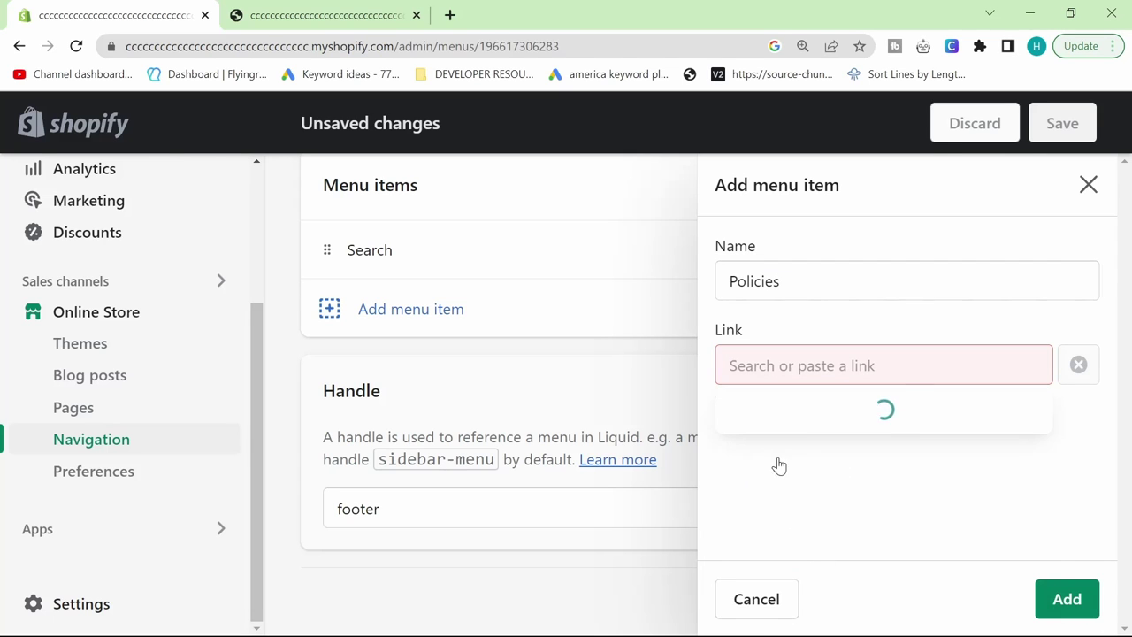
scroll(822, 486, down, 1)
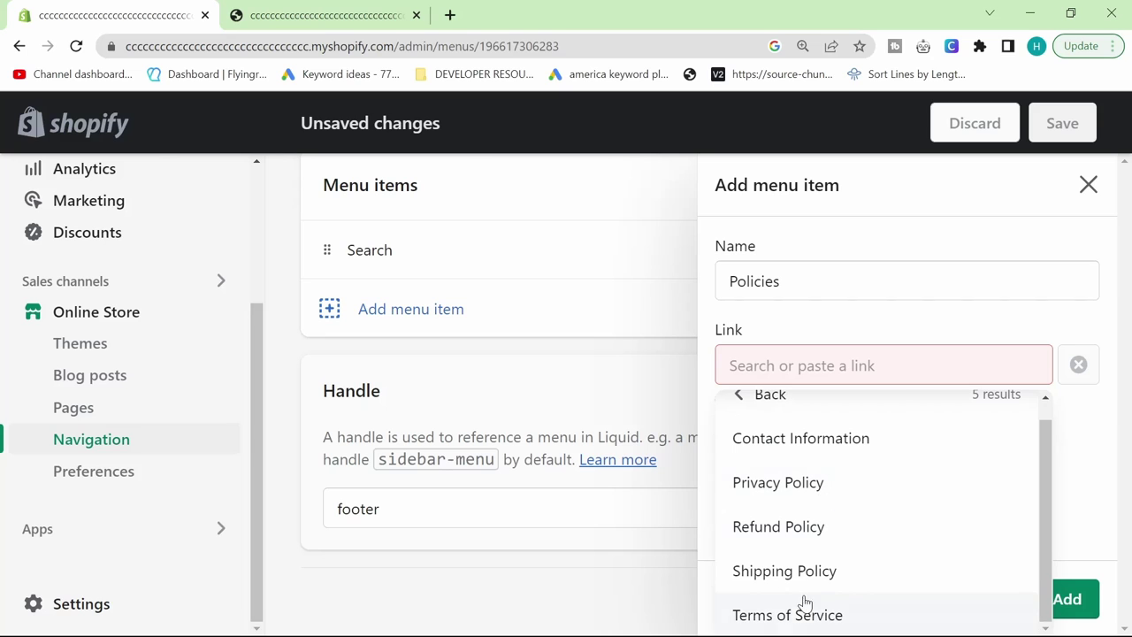
click(771, 484)
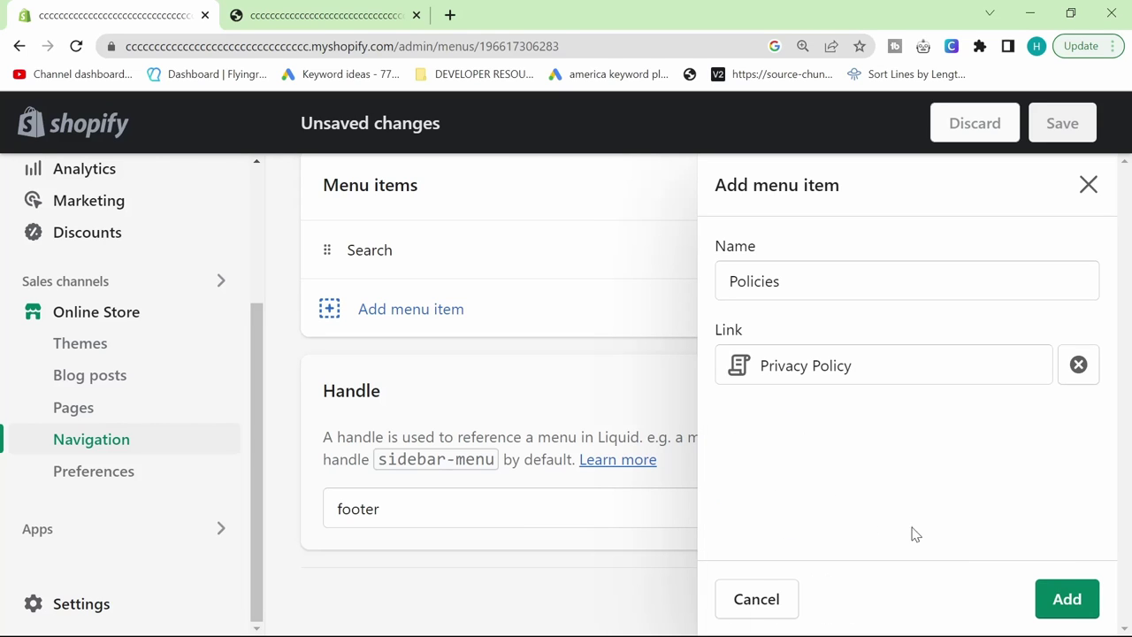
click(1061, 599)
Add a Contact Information item nested under Policies, linked to the Contact Information policy, and save the footer menu
click(457, 392)
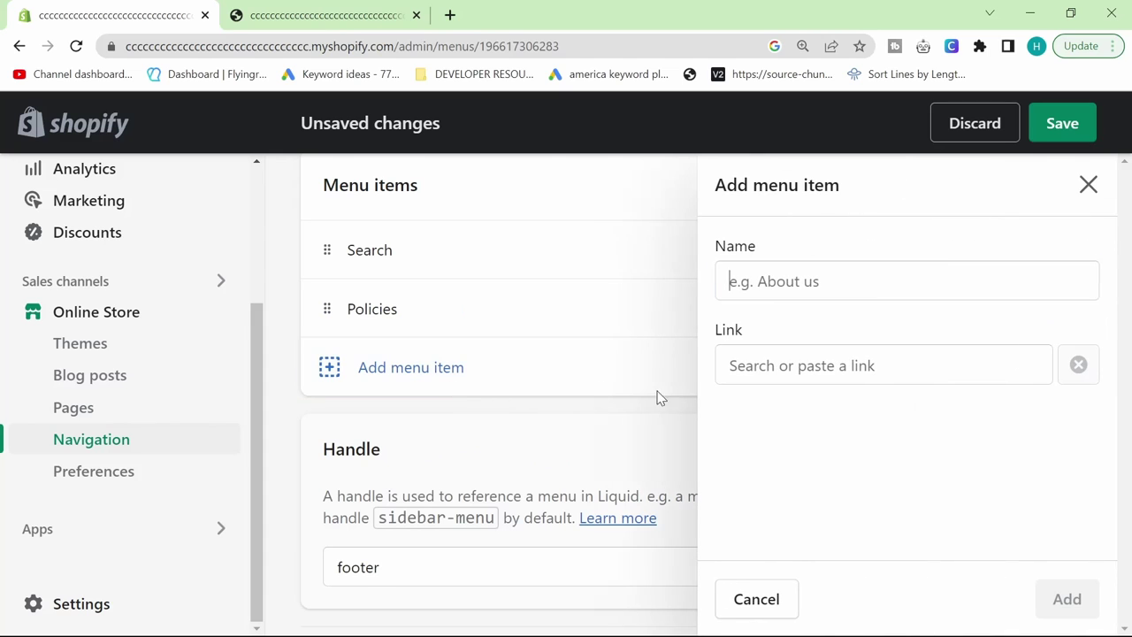
click(857, 358)
scroll(856, 451, down, 2)
click(813, 611)
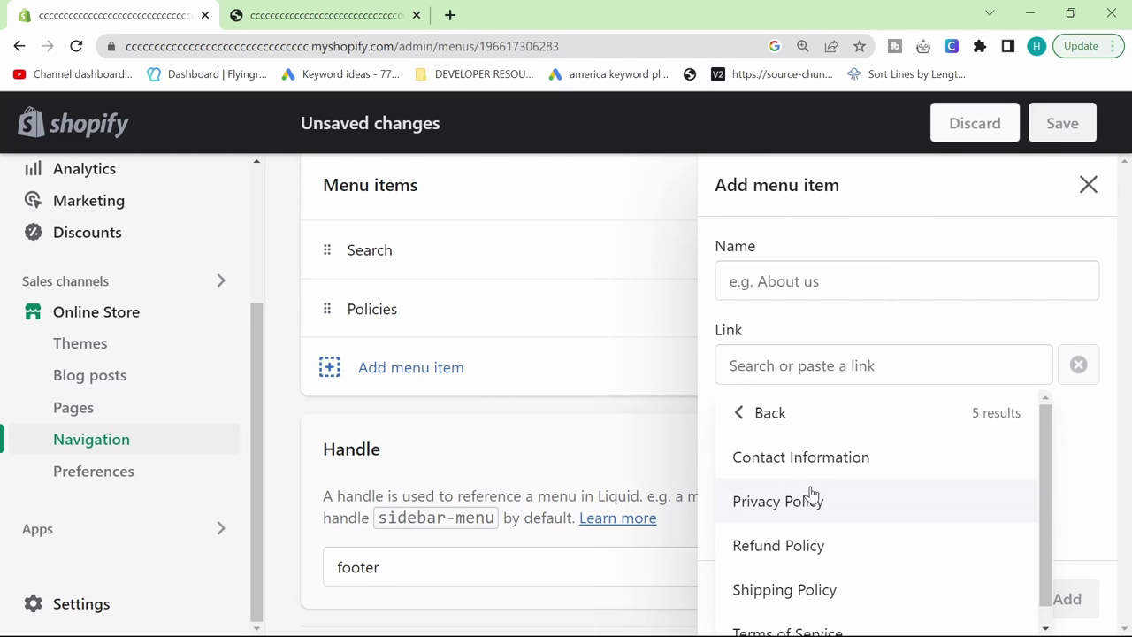
click(801, 464)
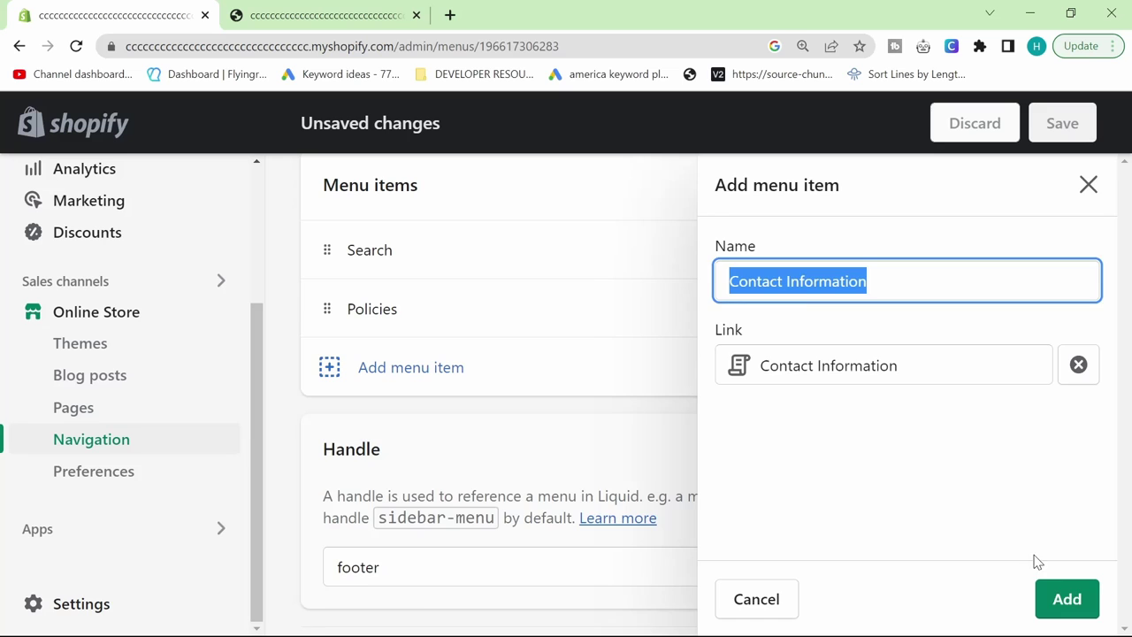
click(1066, 599)
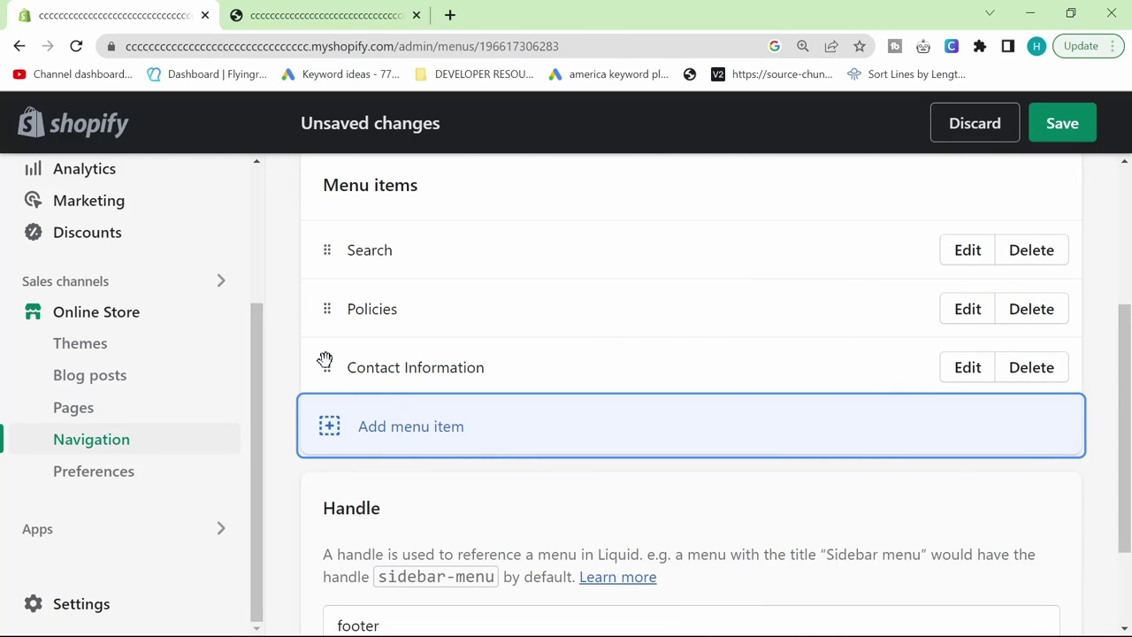
drag(325, 360, 389, 359)
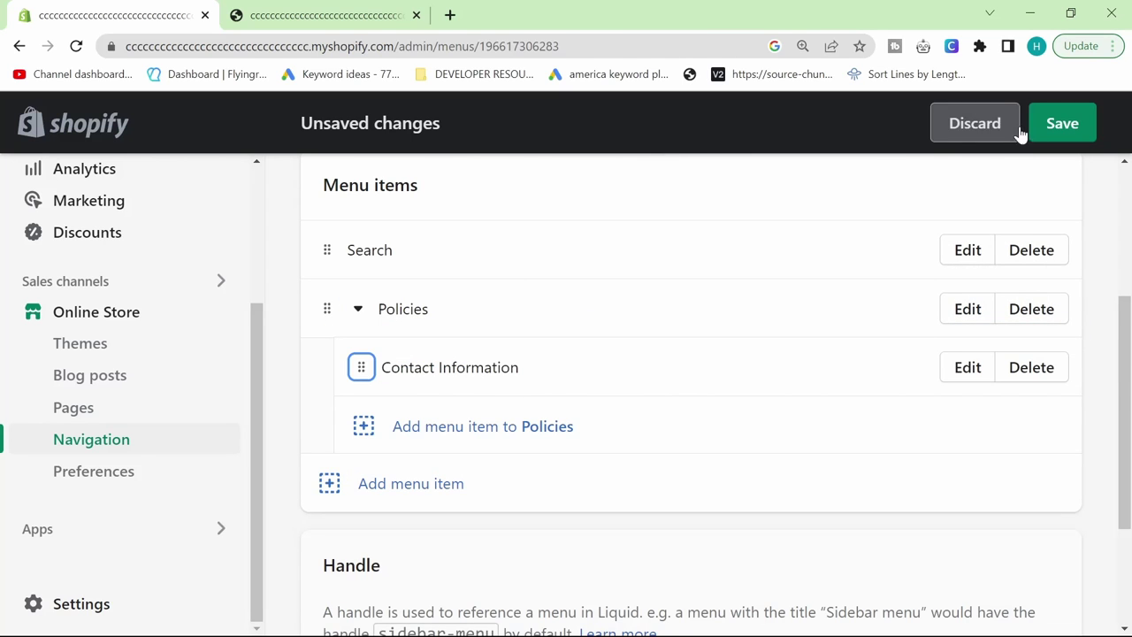
click(1056, 124)
Reload the store preview and follow the footer's Policies link under Quick links to examine the page it opens
click(348, 14)
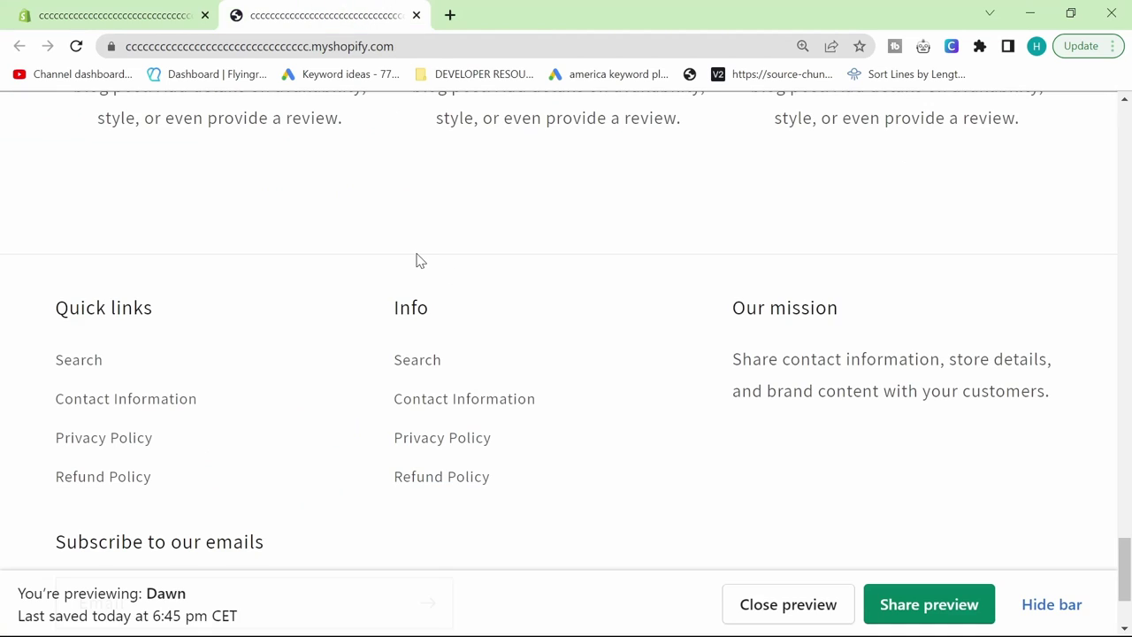
key(F5)
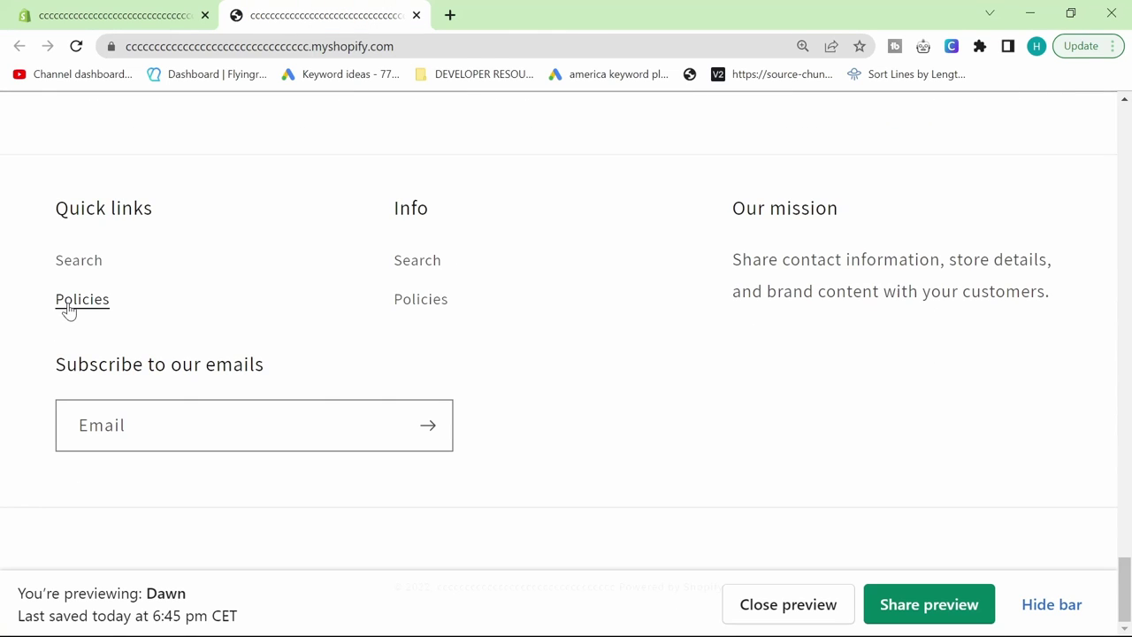
click(64, 306)
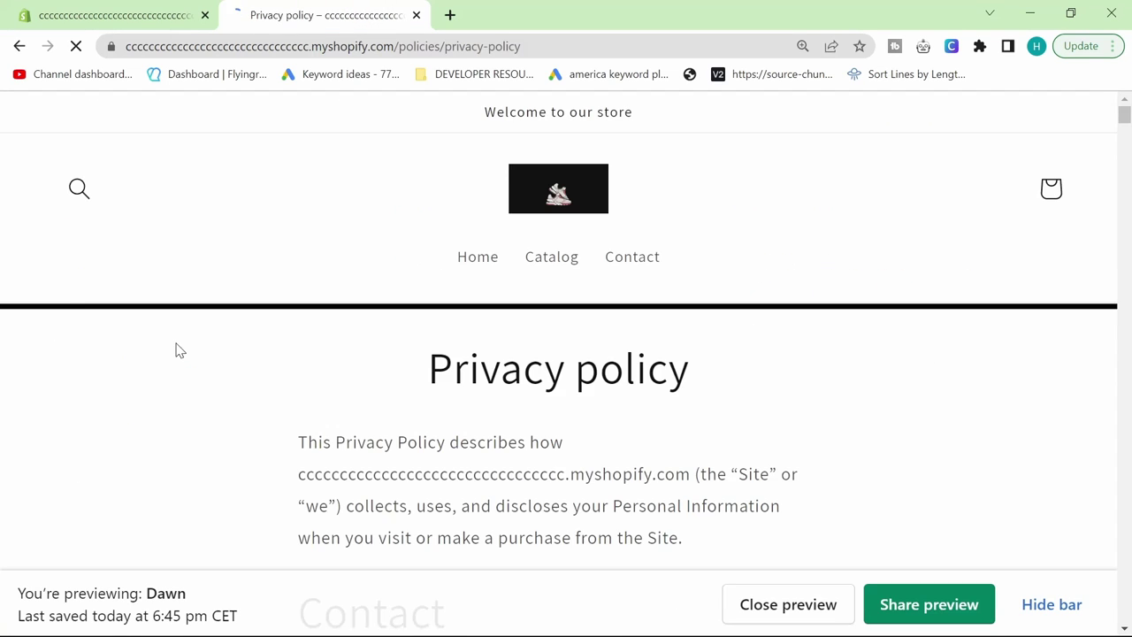
scroll(181, 354, down, 15)
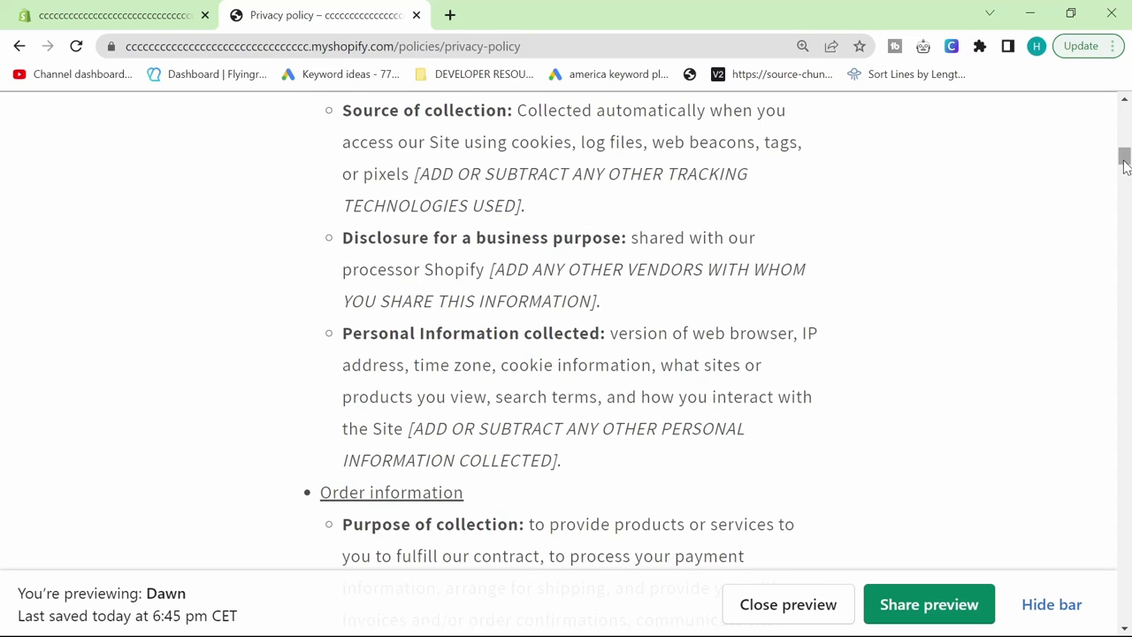
drag(1125, 166, 1124, 112)
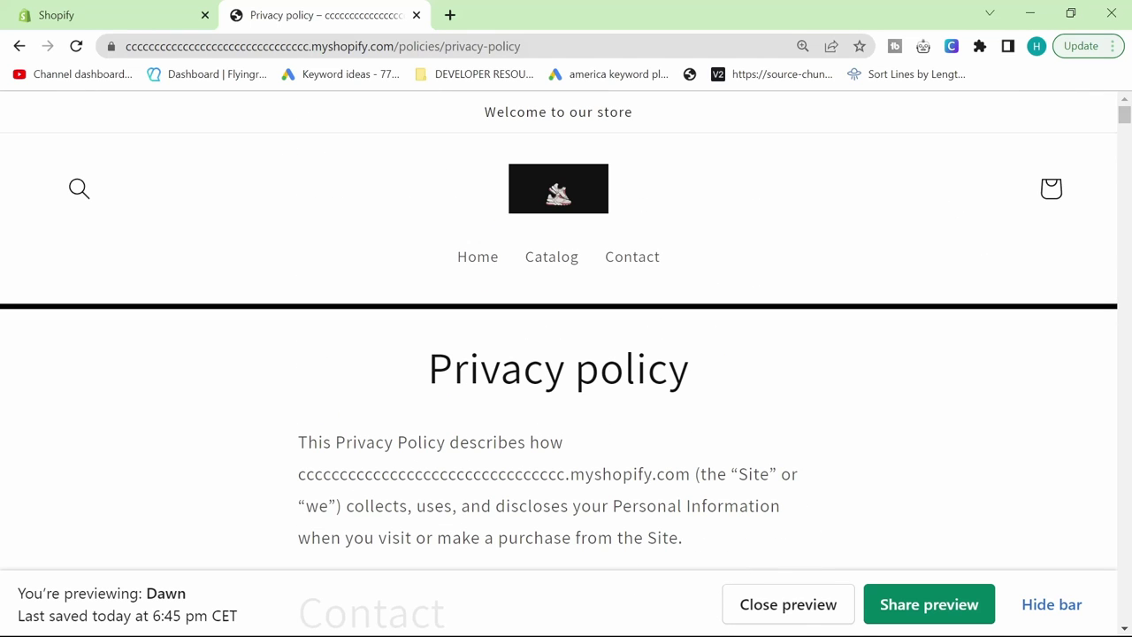
scroll(649, 410, down, 2)
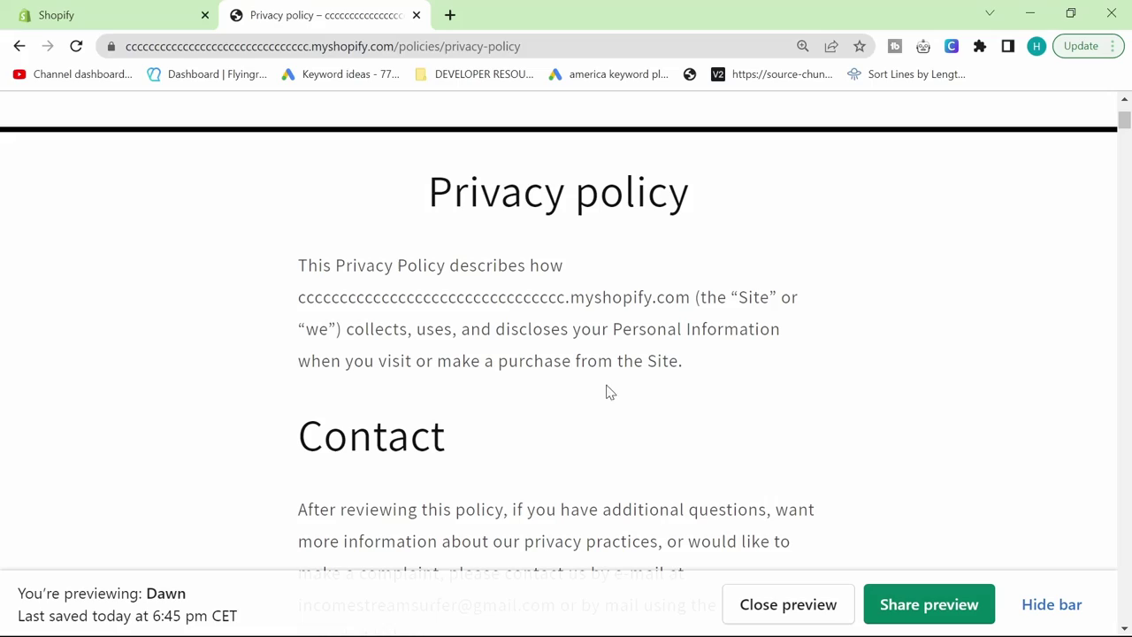
drag(423, 204, 624, 217)
click(869, 308)
drag(1123, 121, 1024, 100)
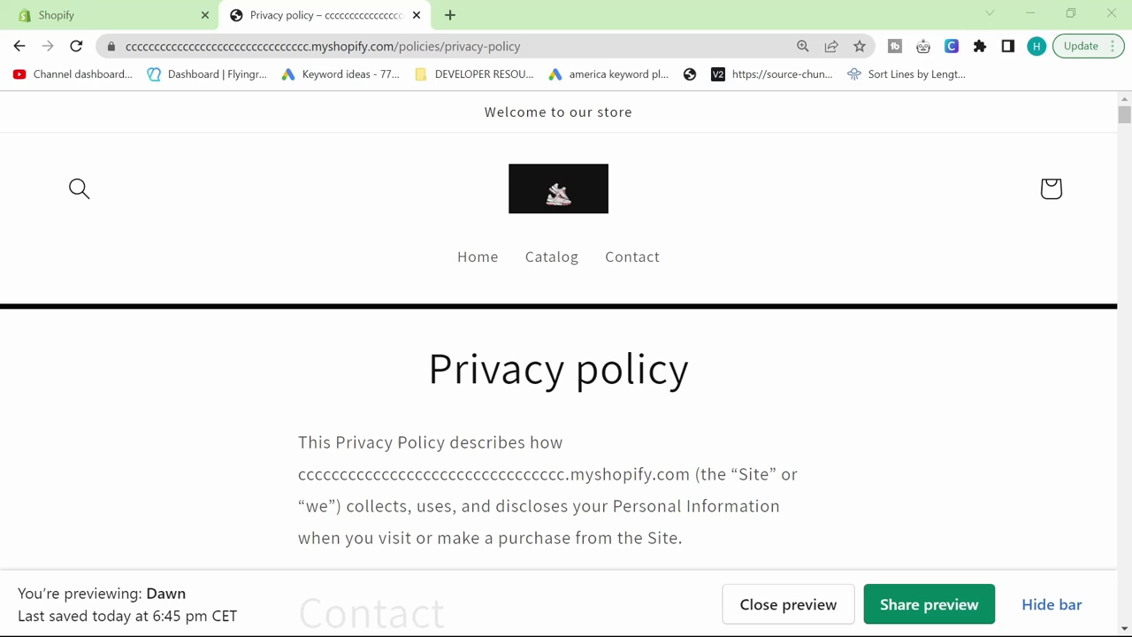
Return to the footer menu in the admin and review its menu items
click(106, 15)
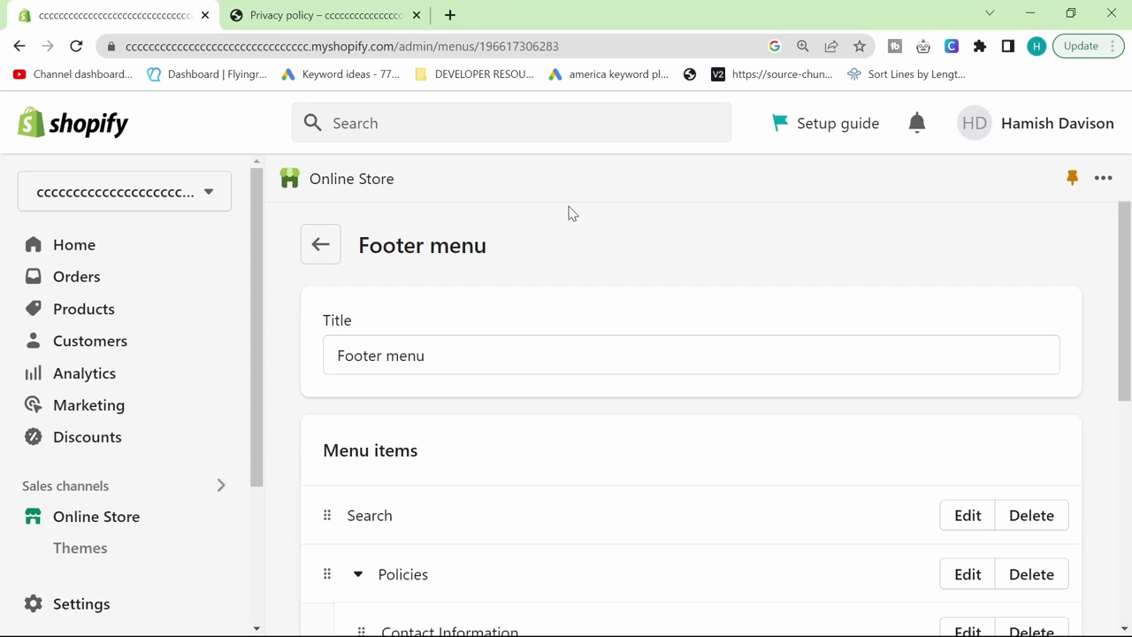
scroll(748, 283, down, 5)
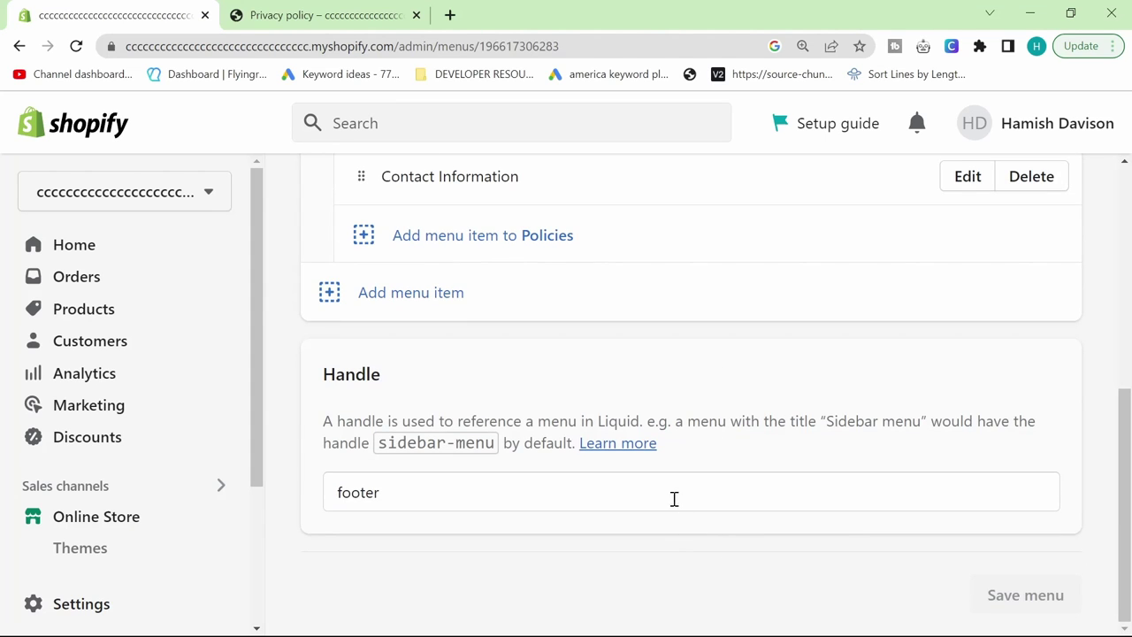
scroll(621, 483, up, 4)
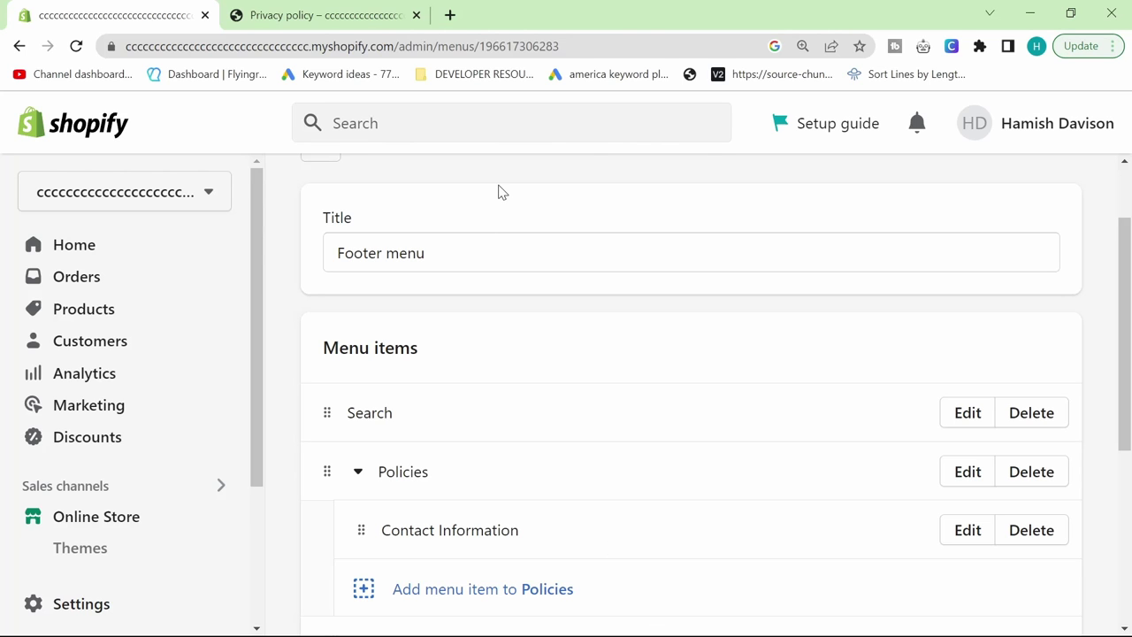
mouse_move(97, 430)
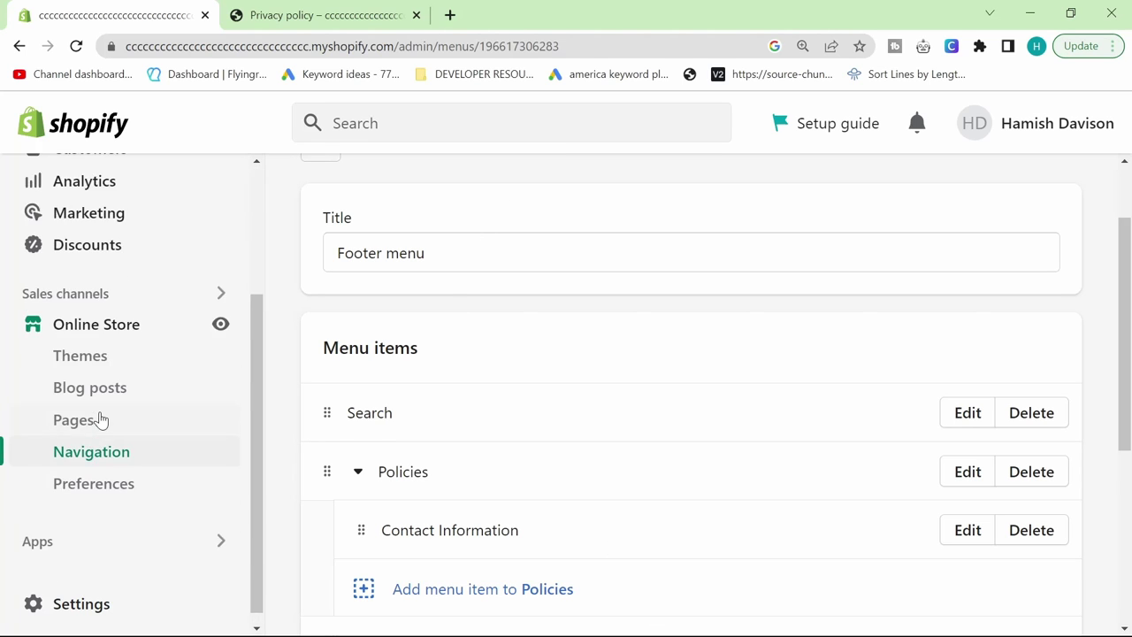
scroll(114, 455, down, 2)
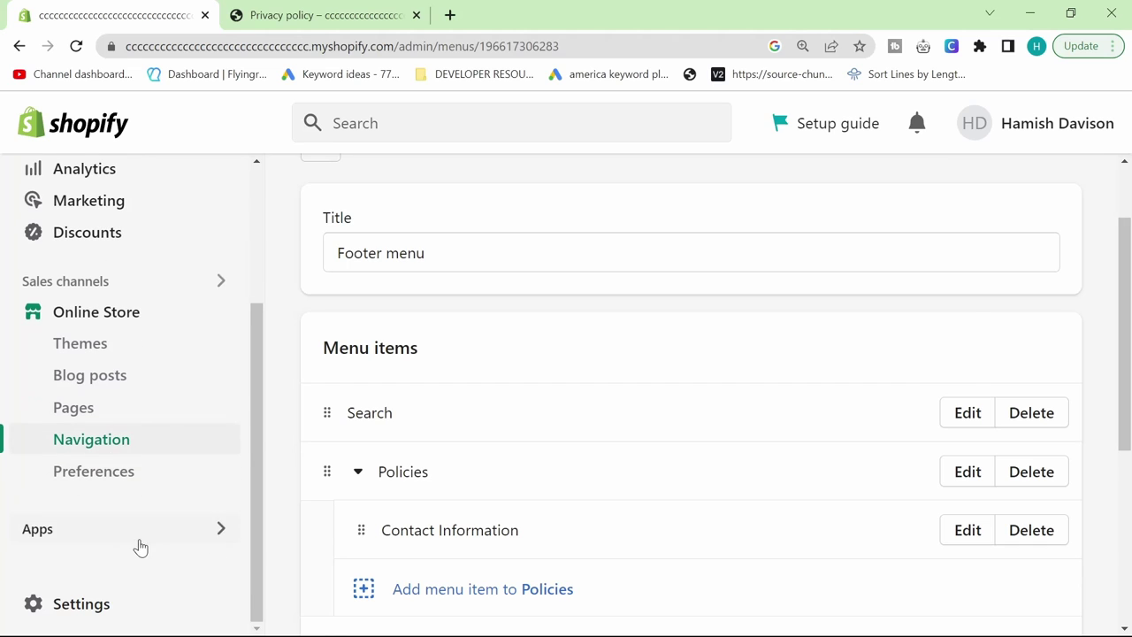
click(171, 542)
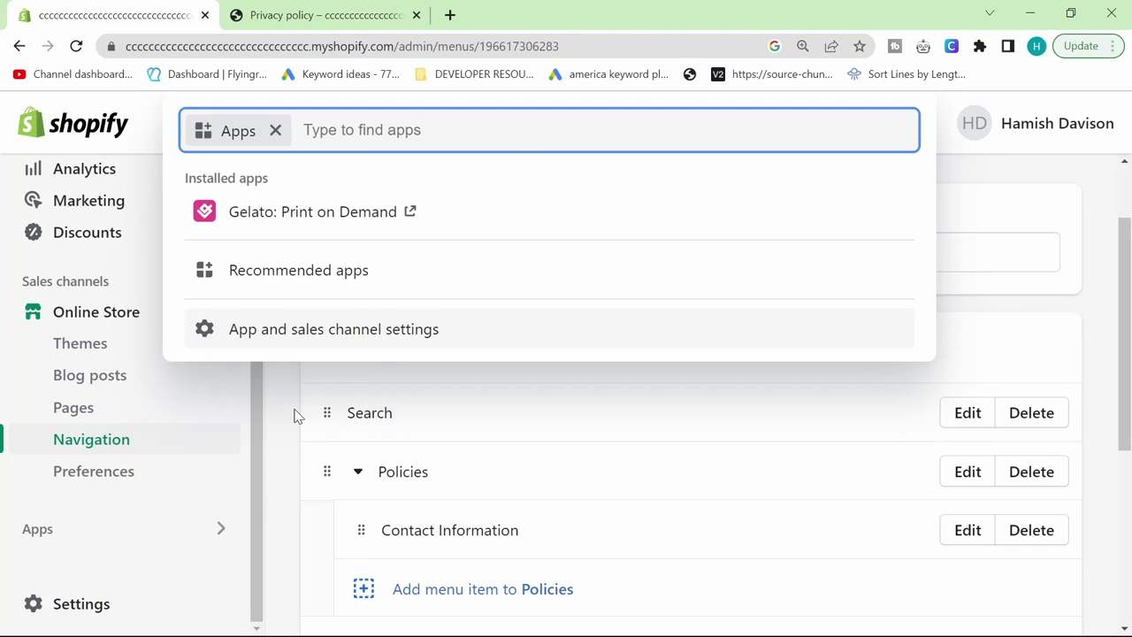
click(295, 412)
click(137, 521)
text(google)
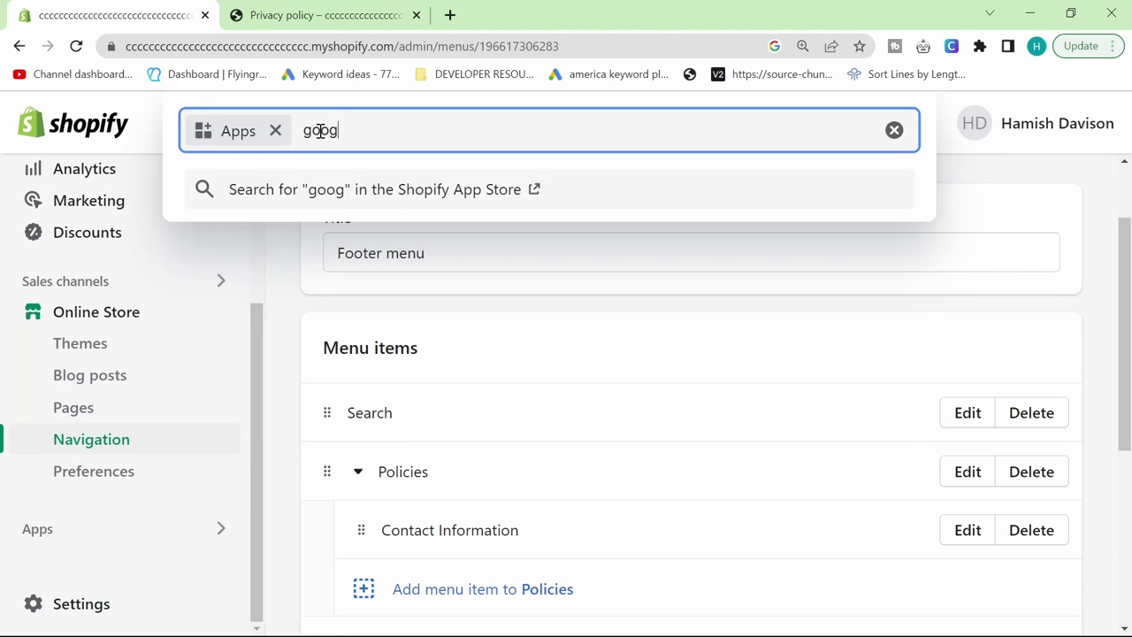
click(89, 283)
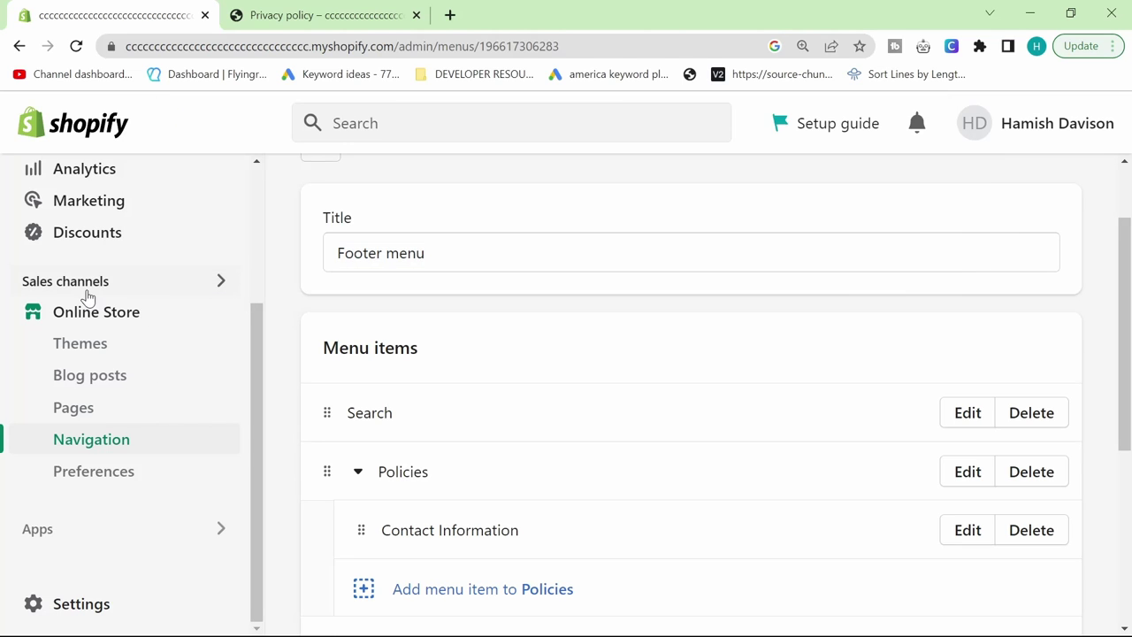
Search the sales channels for google and examine the Google channel listing in the Shopify App Store
click(177, 279)
text(google)
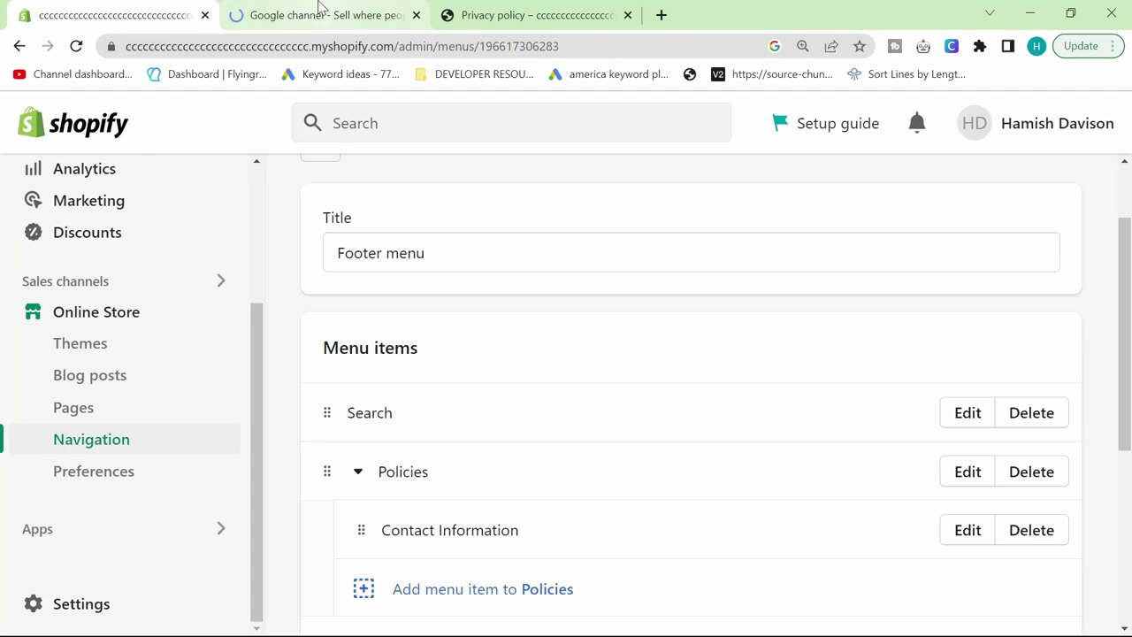
click(320, 8)
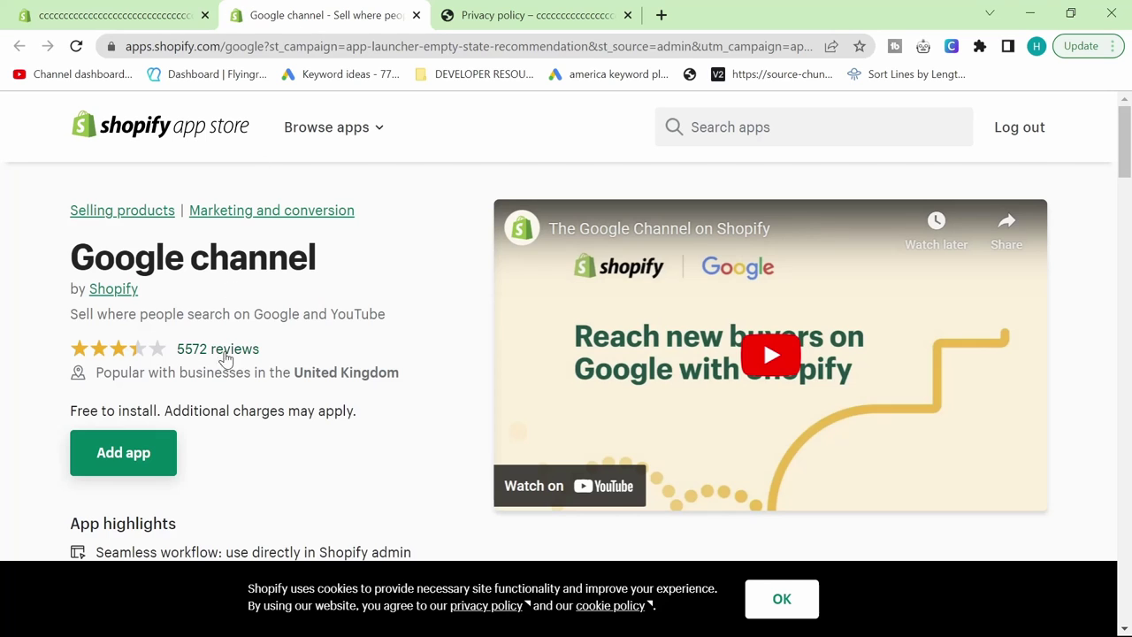
scroll(220, 371, down, 2)
scroll(220, 371, down, 5)
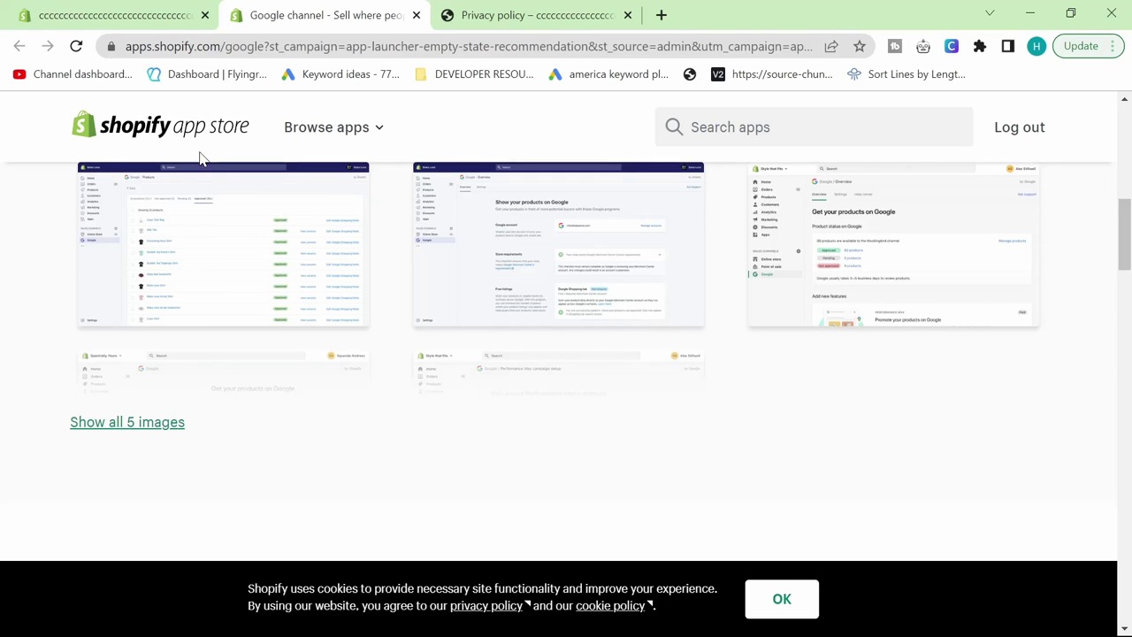
Return to the store admin, open the general settings and review the store currency and the standards and formats
click(189, 10)
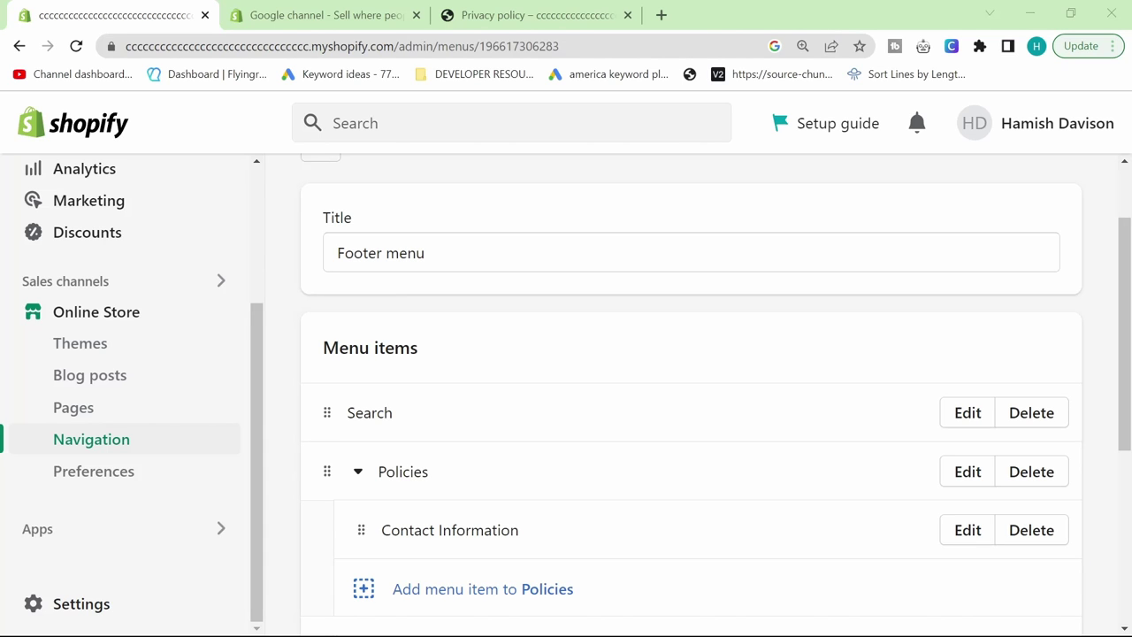
click(123, 612)
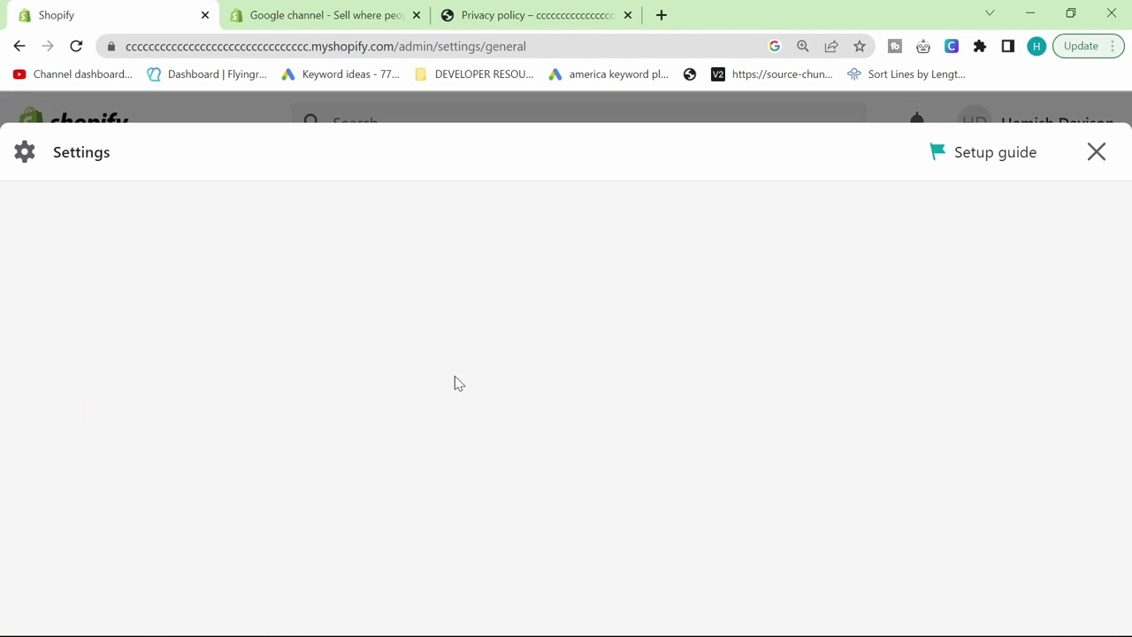
scroll(546, 429, down, 8)
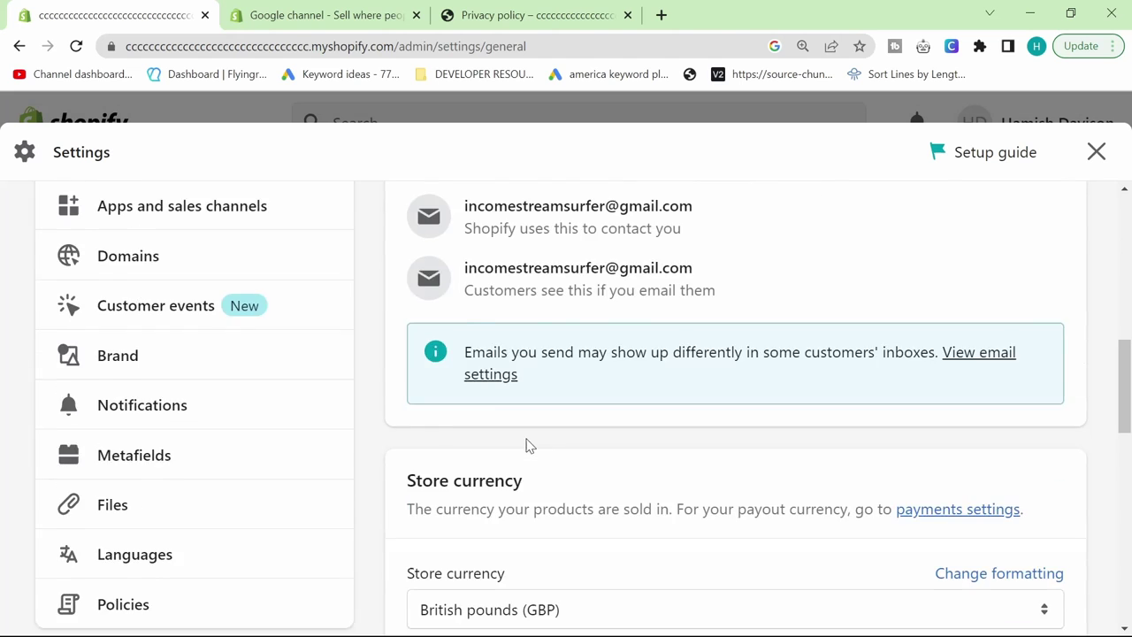
scroll(524, 476, down, 4)
scroll(525, 475, down, 5)
scroll(518, 472, up, 3)
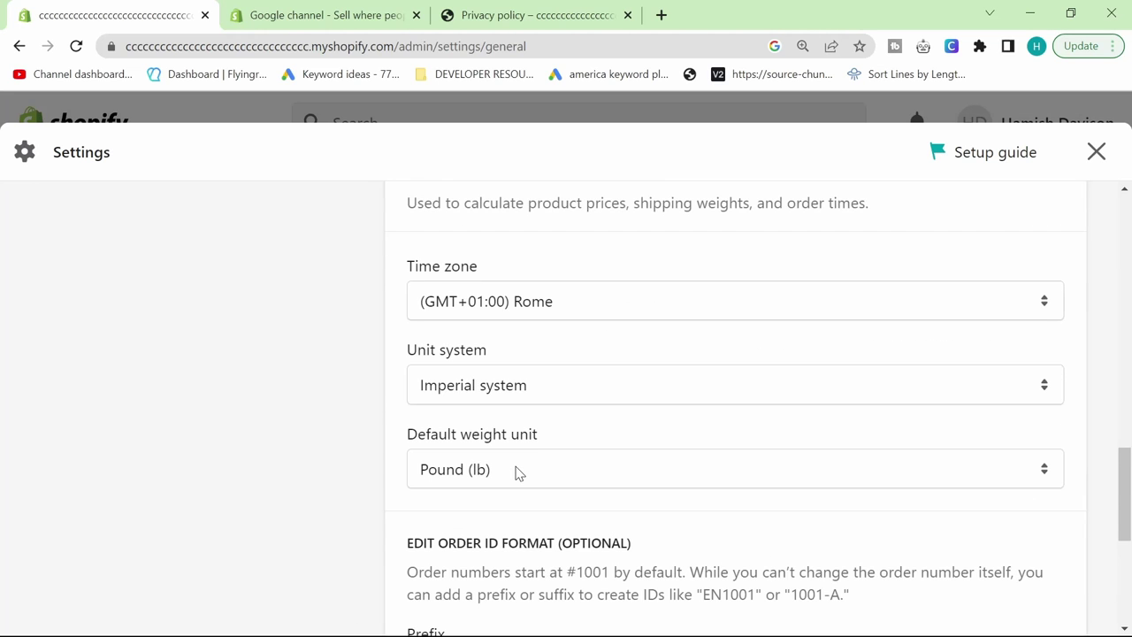
scroll(518, 472, up, 3)
scroll(518, 472, down, 1)
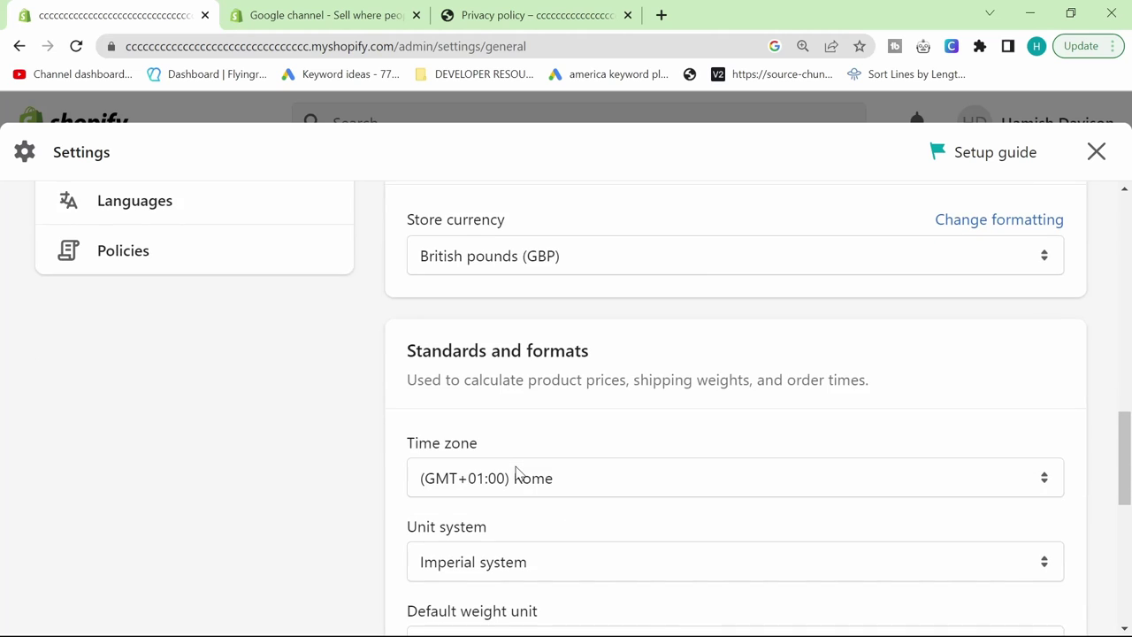
scroll(518, 472, up, 1)
scroll(517, 467, up, 1)
scroll(515, 466, down, 1)
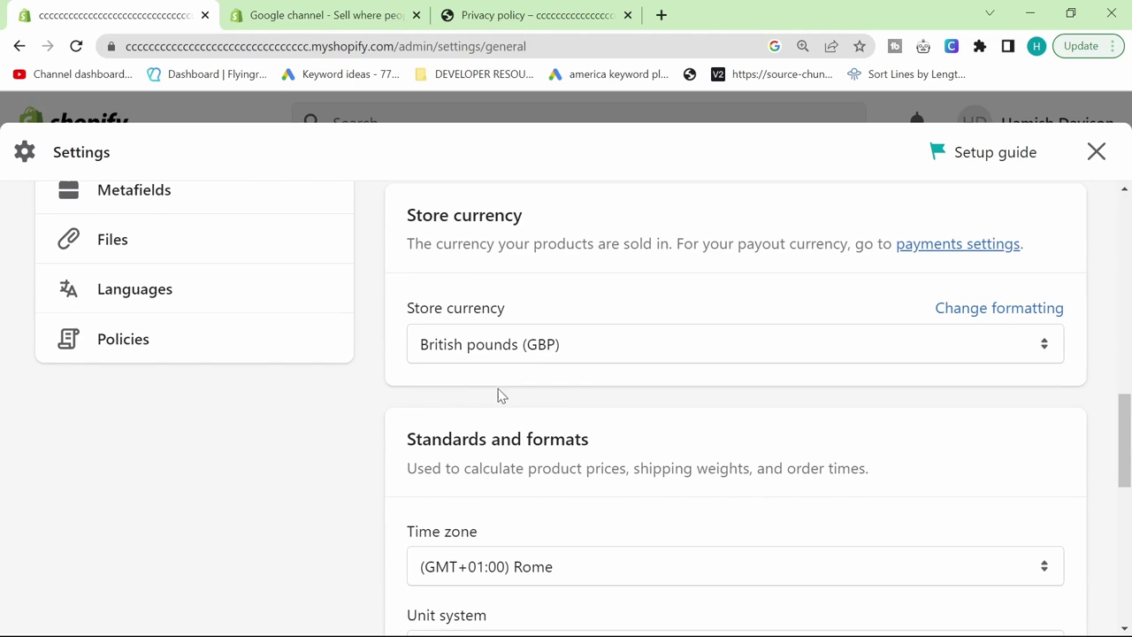
click(490, 358)
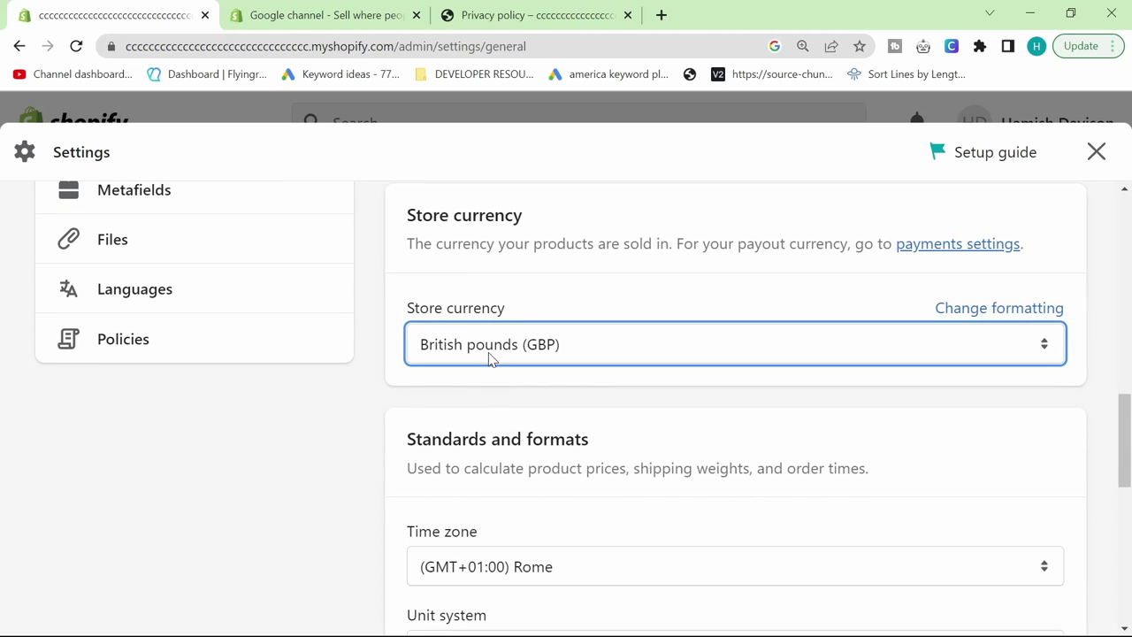
click(359, 376)
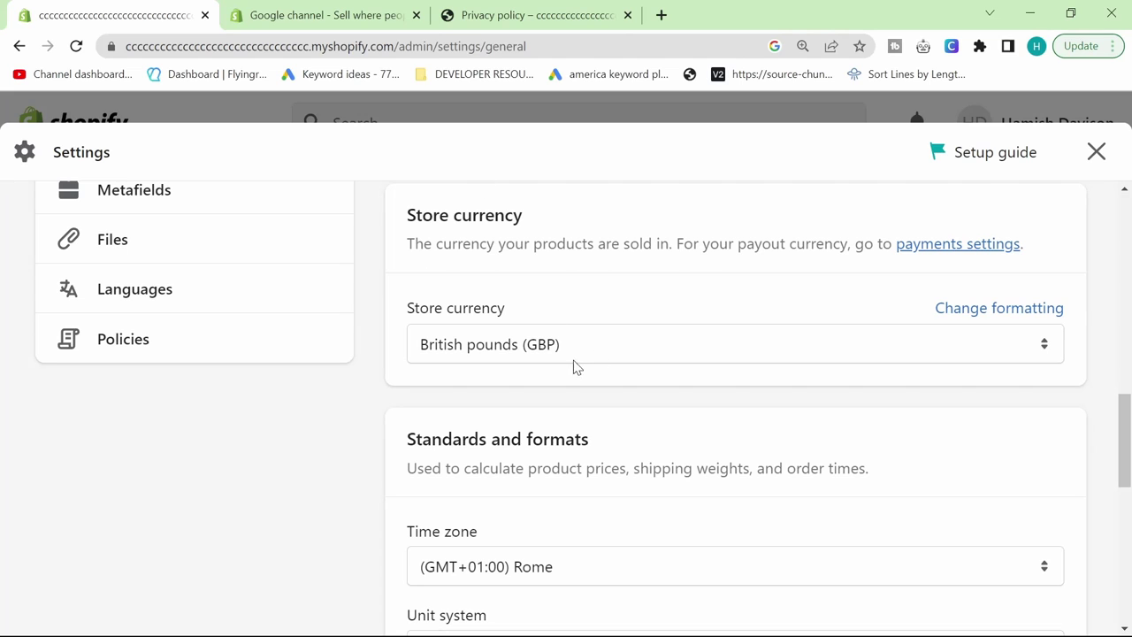